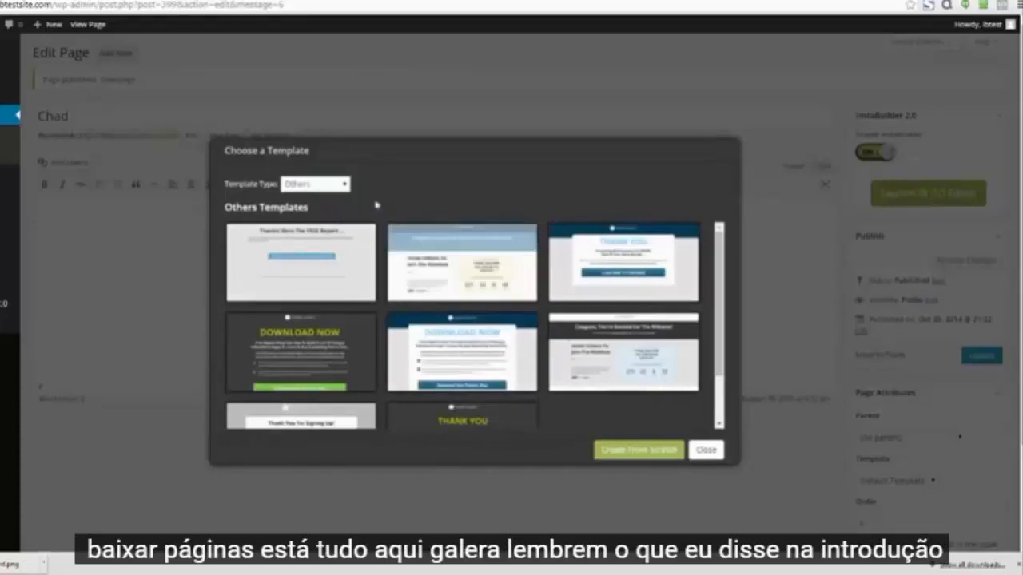
Filter the templates by Sales Page and choose the dark red video template with the orange order button
click(347, 185)
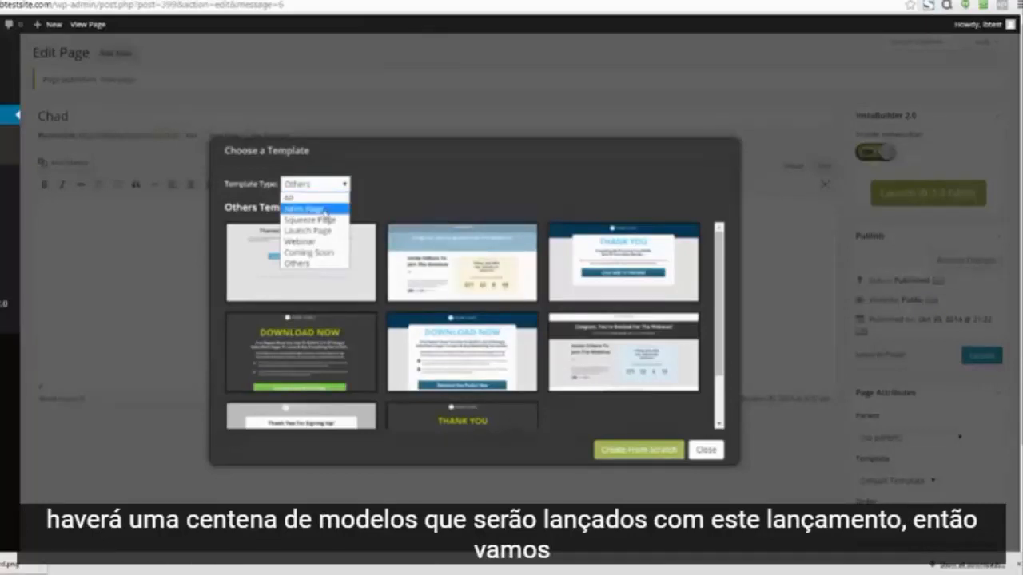
click(320, 211)
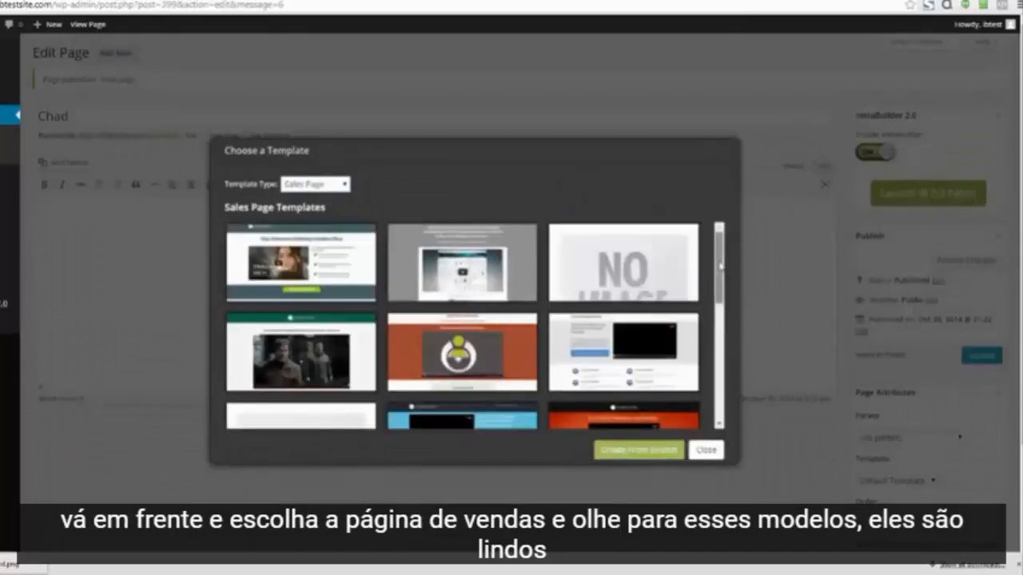
drag(720, 265, 721, 356)
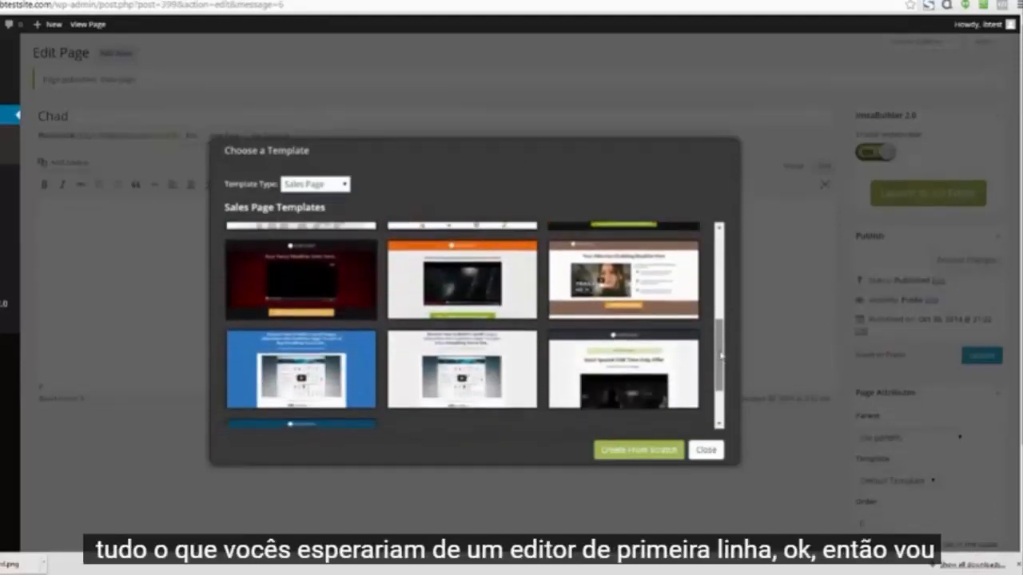
click(300, 281)
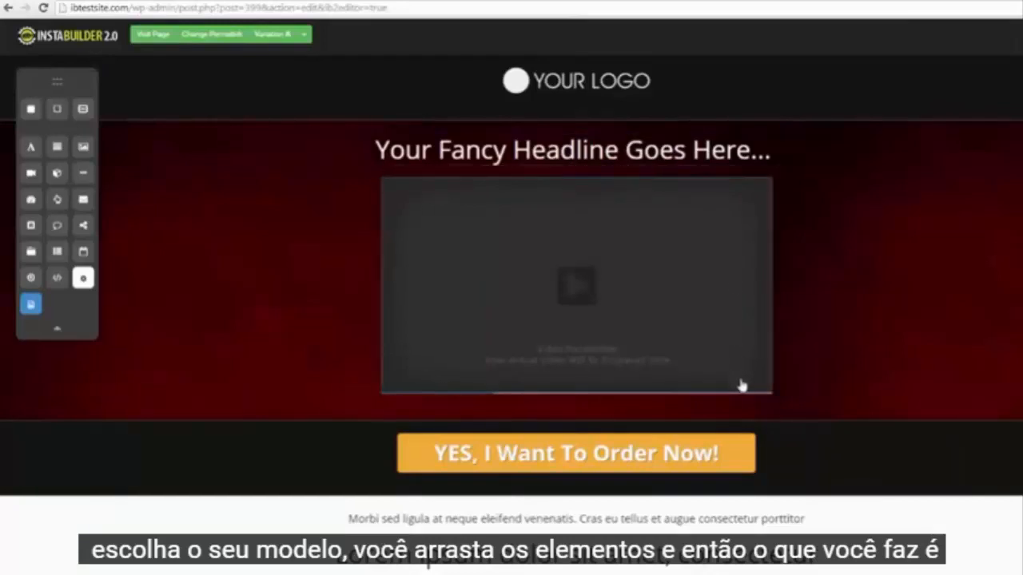
View the settings of the video element beneath the headline and close them unchanged
mouse_move(740, 384)
click(721, 408)
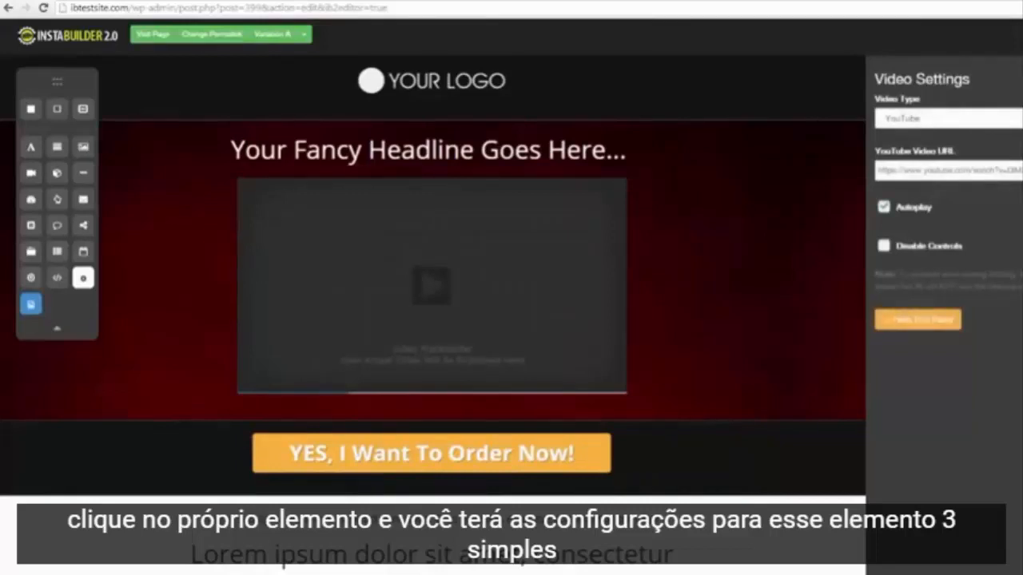
click(919, 320)
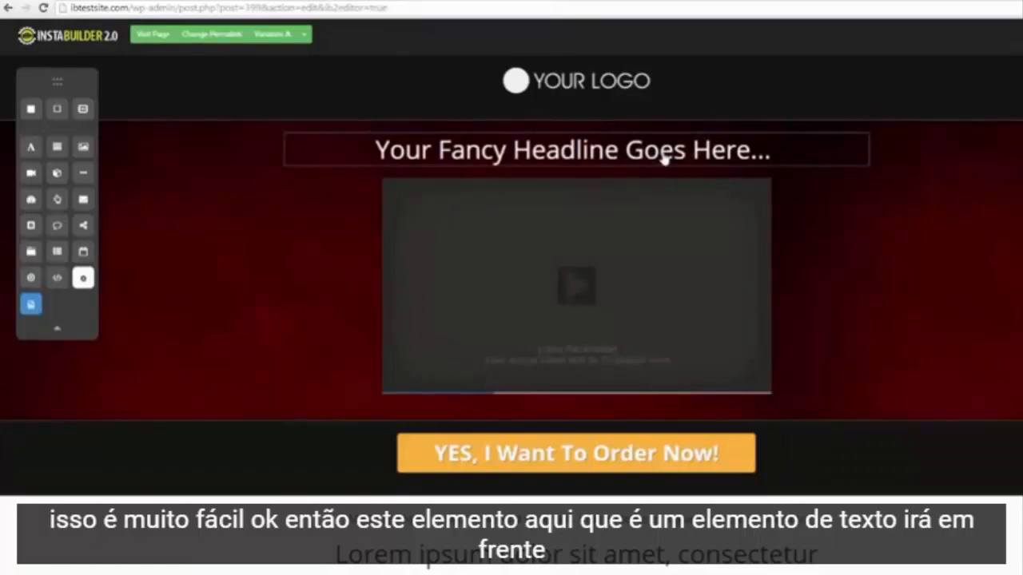
Replace the headline text above the video with "Do Change It On The Fly!"
click(723, 162)
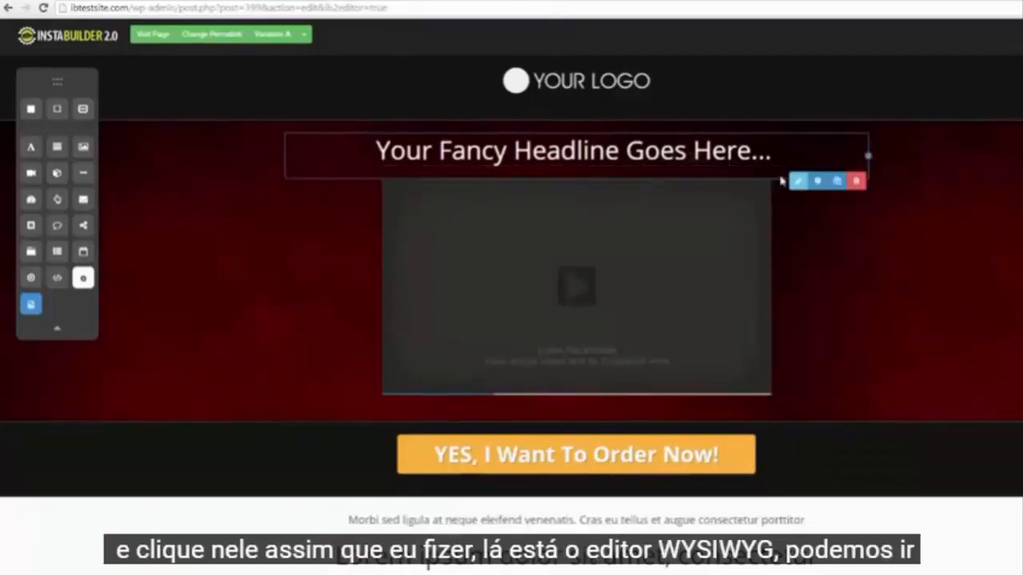
click(796, 181)
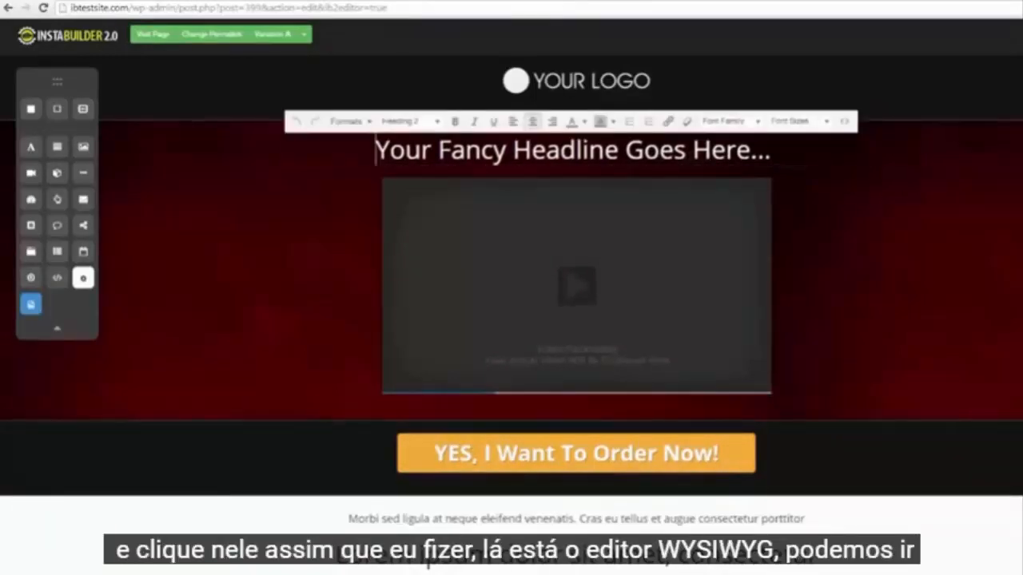
drag(776, 151, 375, 150)
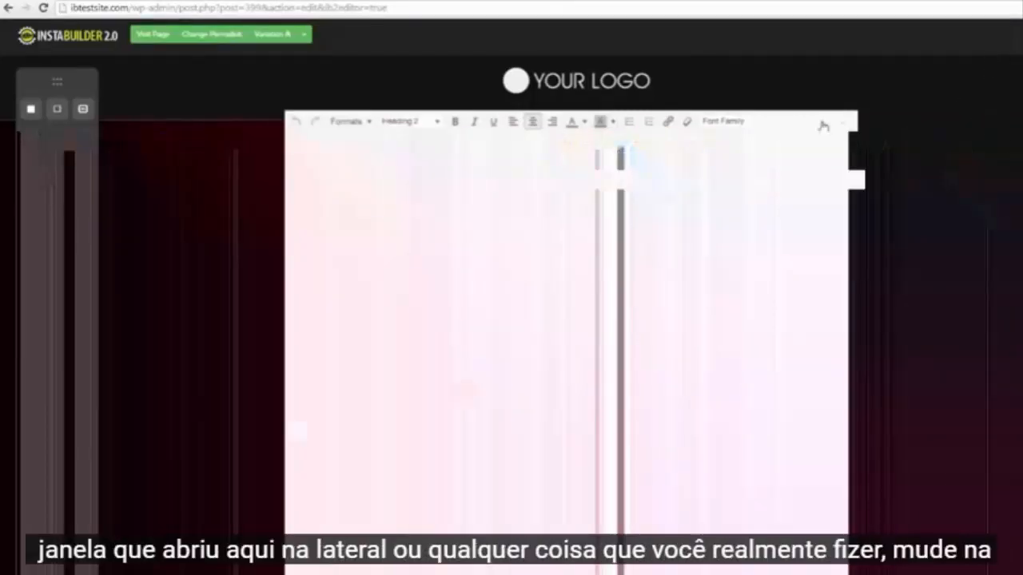
text(Do C)
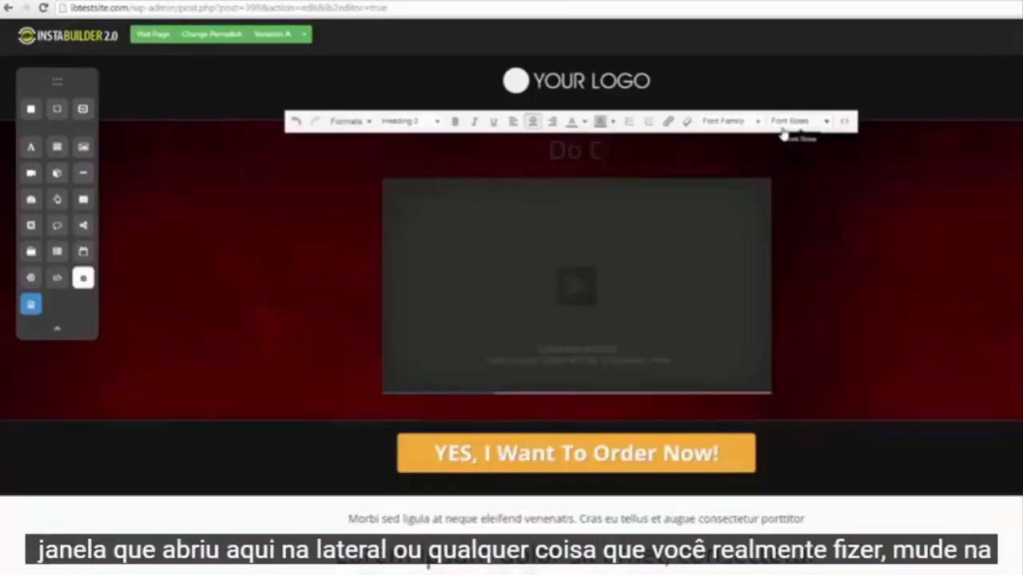
text(hange It On The Fly!)
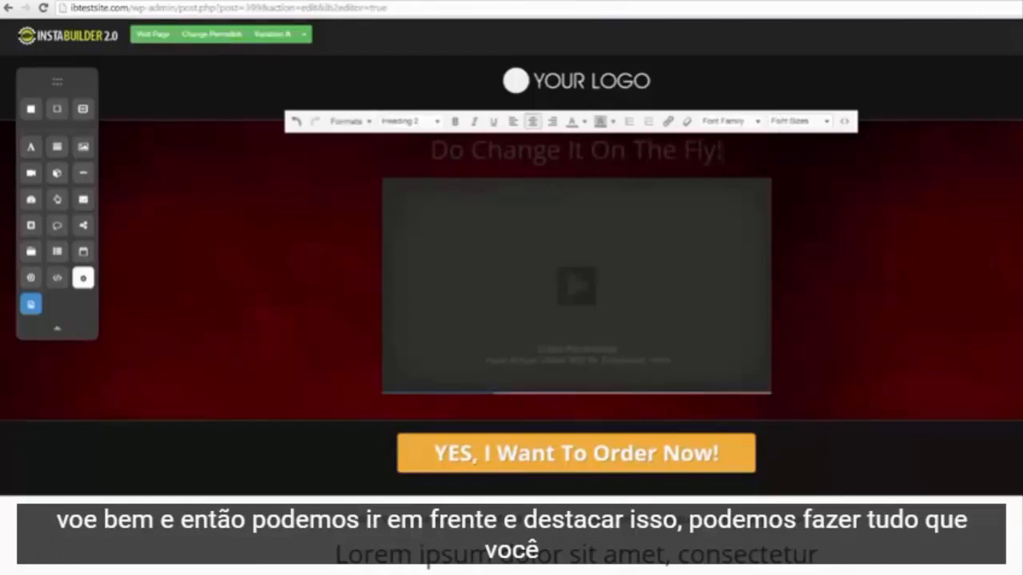
Set the headline's text color to white and move the headline below the video
drag(724, 150, 430, 150)
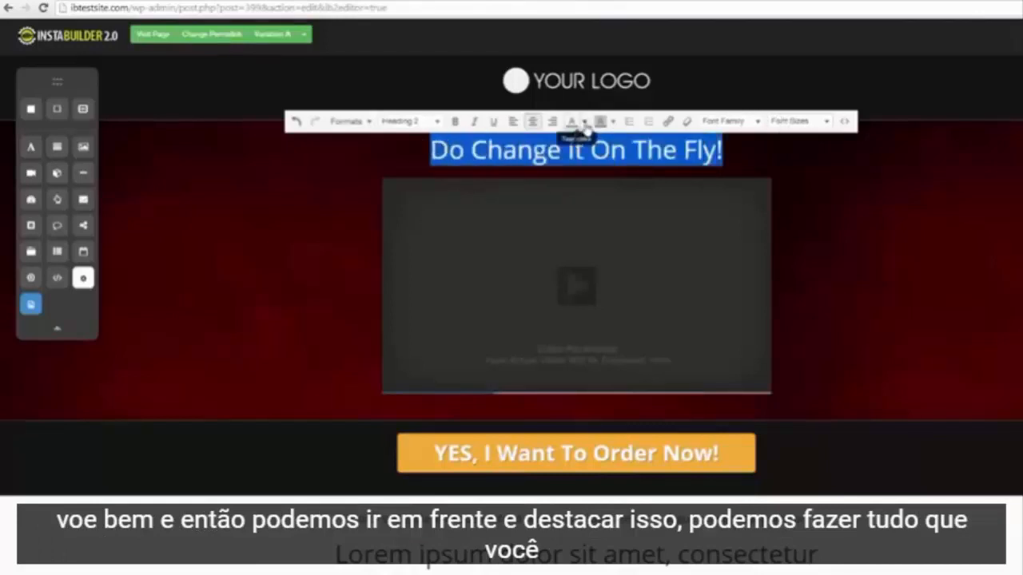
click(584, 121)
click(642, 182)
click(995, 244)
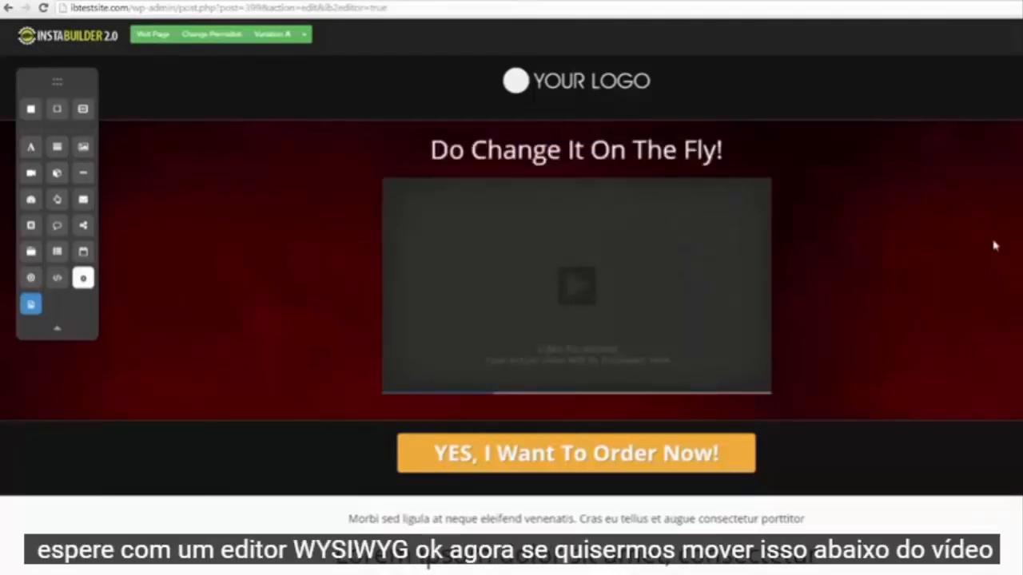
drag(735, 151, 867, 351)
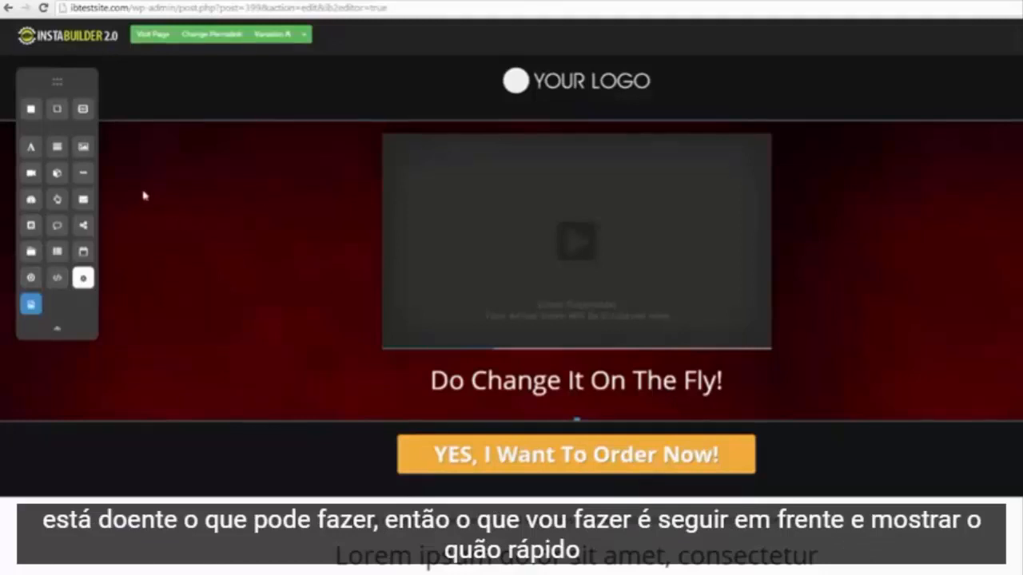
Add a text element with its default title and paragraph above the video
drag(35, 153, 502, 148)
drag(88, 163, 479, 180)
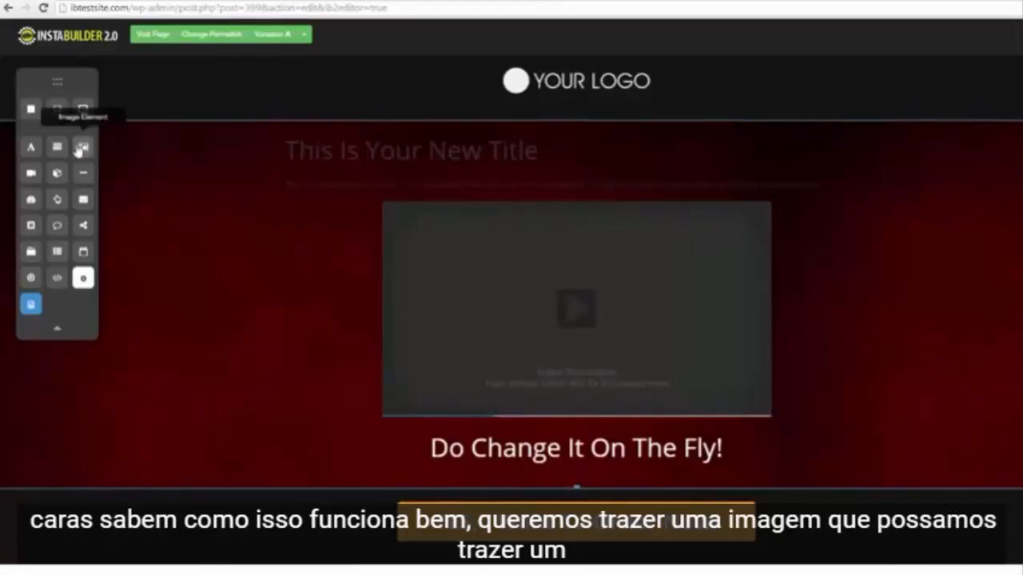
Add an image element between the new text and the video and view its image settings
drag(83, 146, 495, 217)
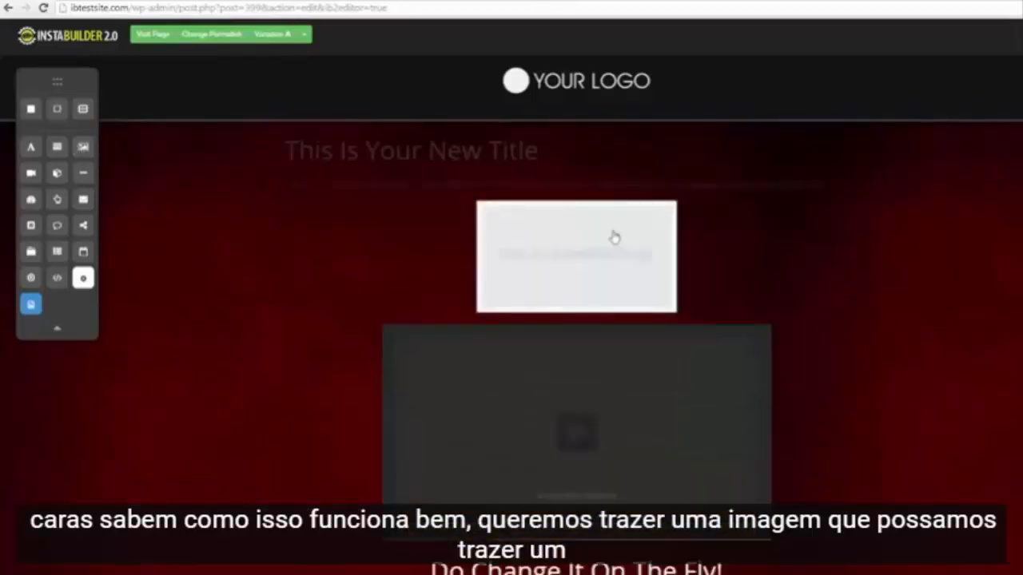
click(591, 257)
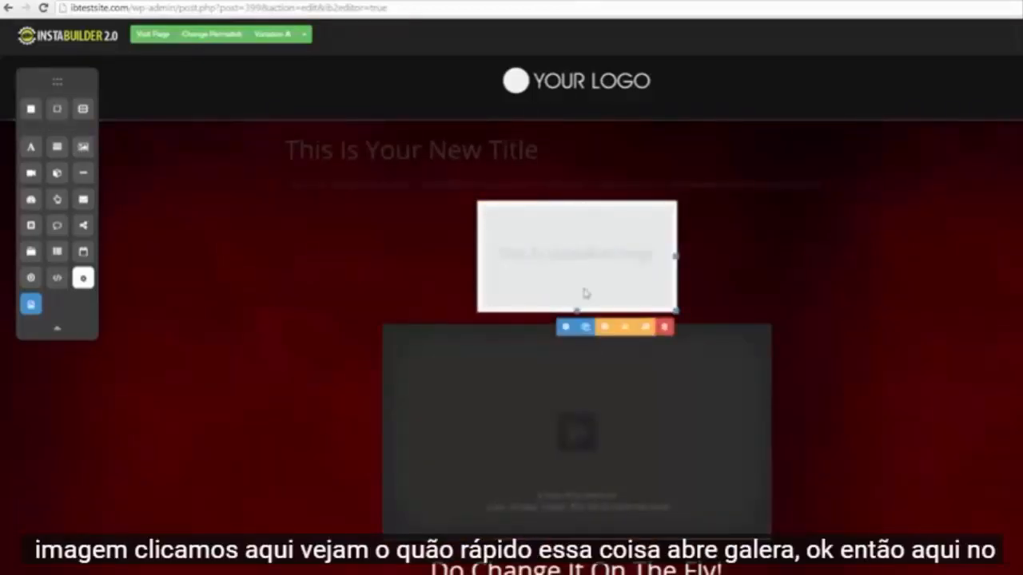
click(565, 327)
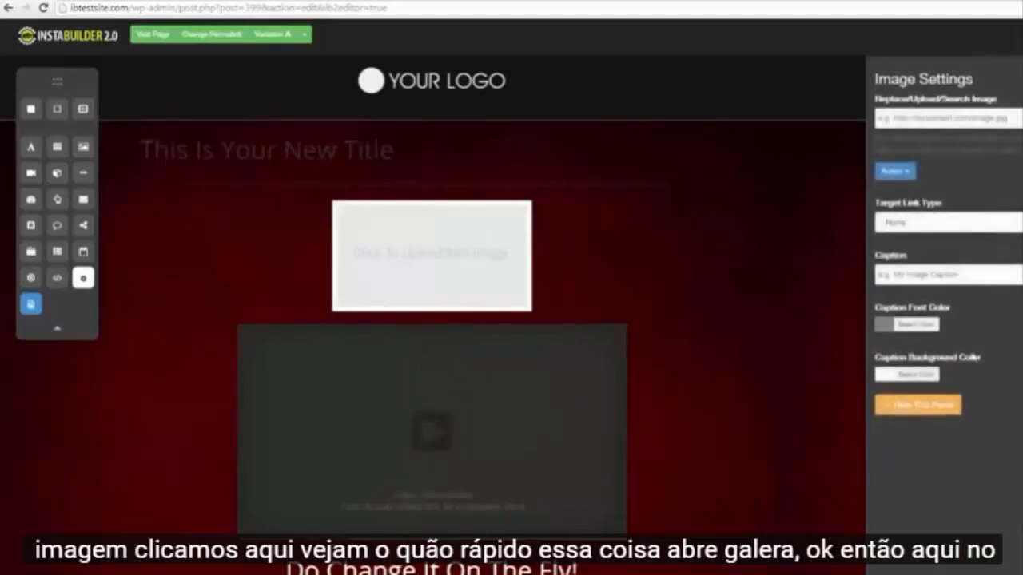
click(918, 405)
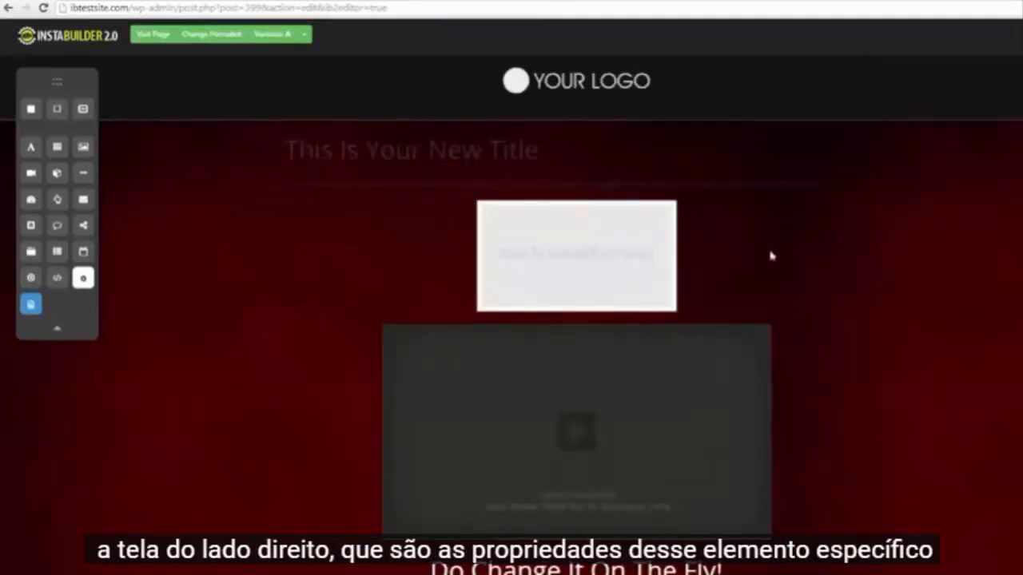
Delete the image placeholder above the video
mouse_move(672, 256)
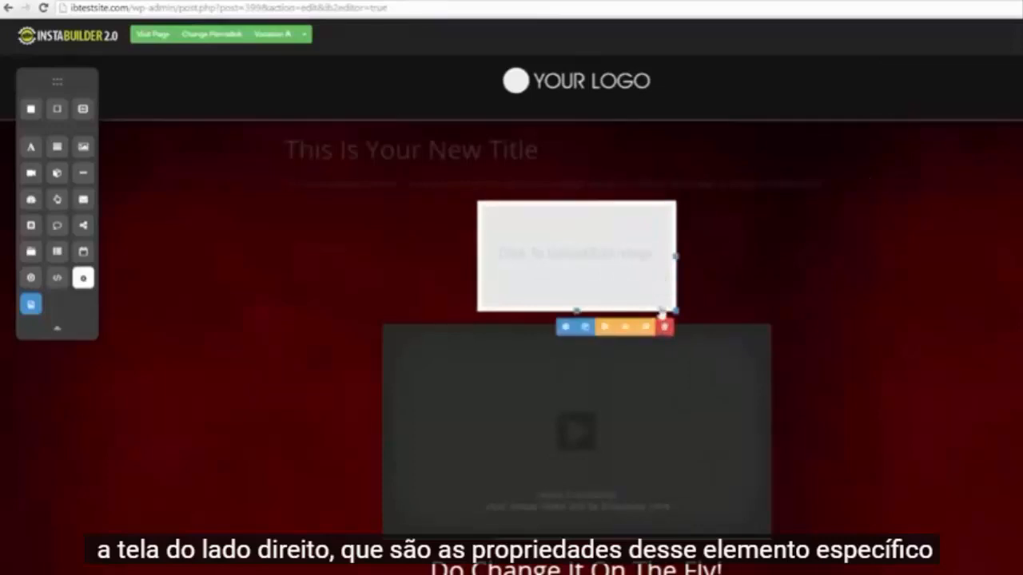
click(664, 327)
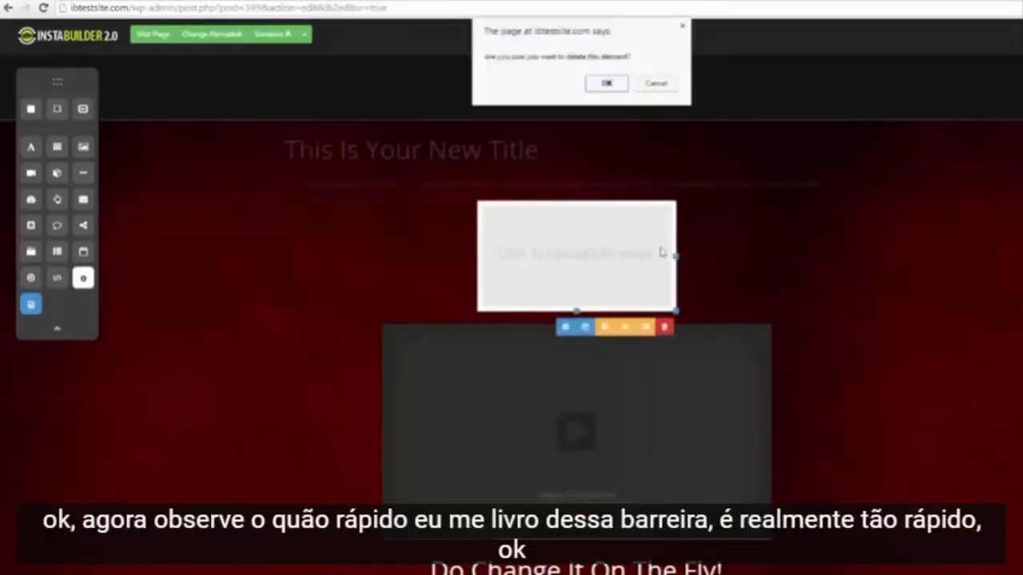
click(606, 83)
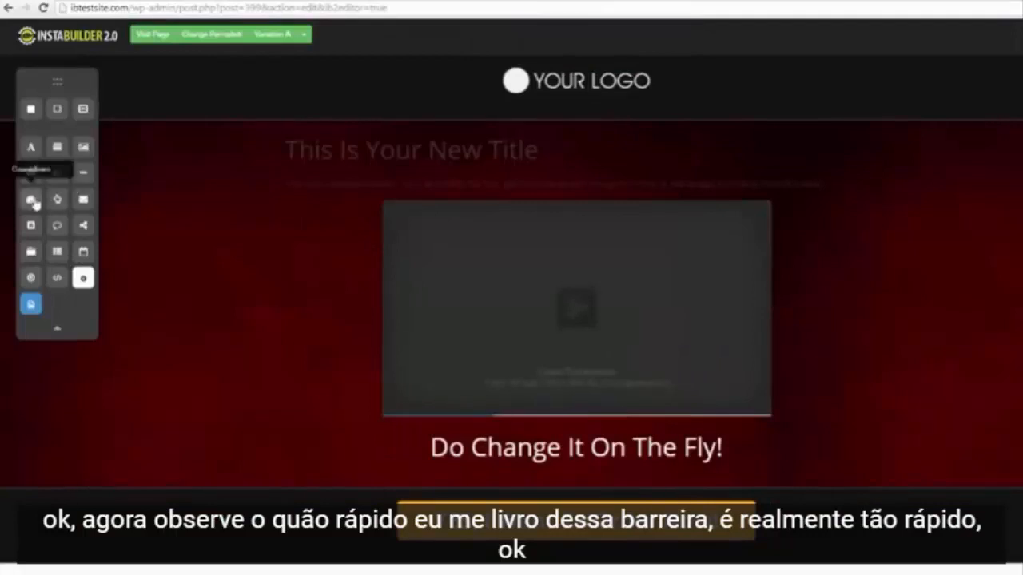
Add a countdown element beneath the new title and look through its setup and design settings
drag(34, 203, 581, 198)
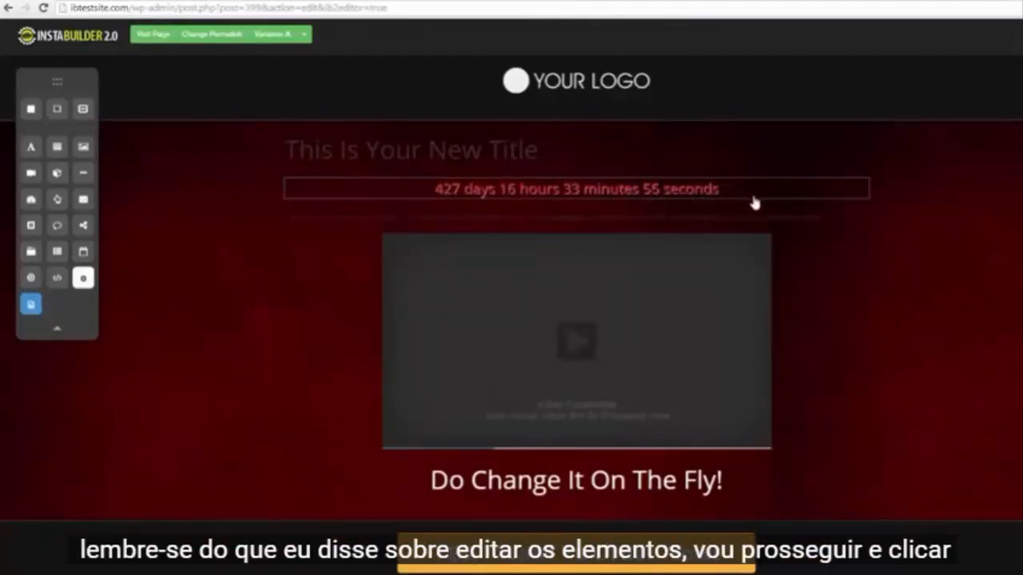
click(756, 213)
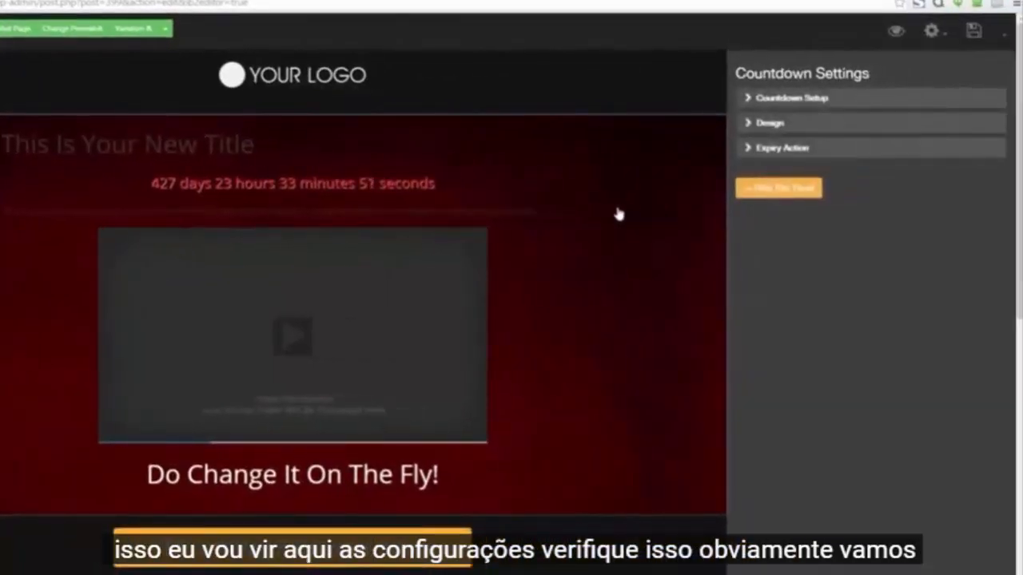
click(744, 99)
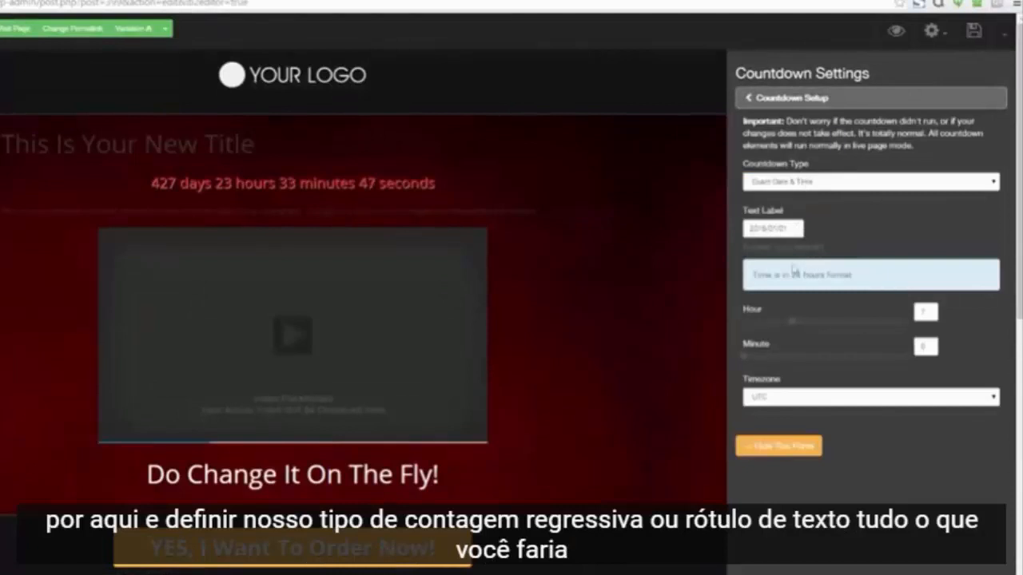
click(747, 97)
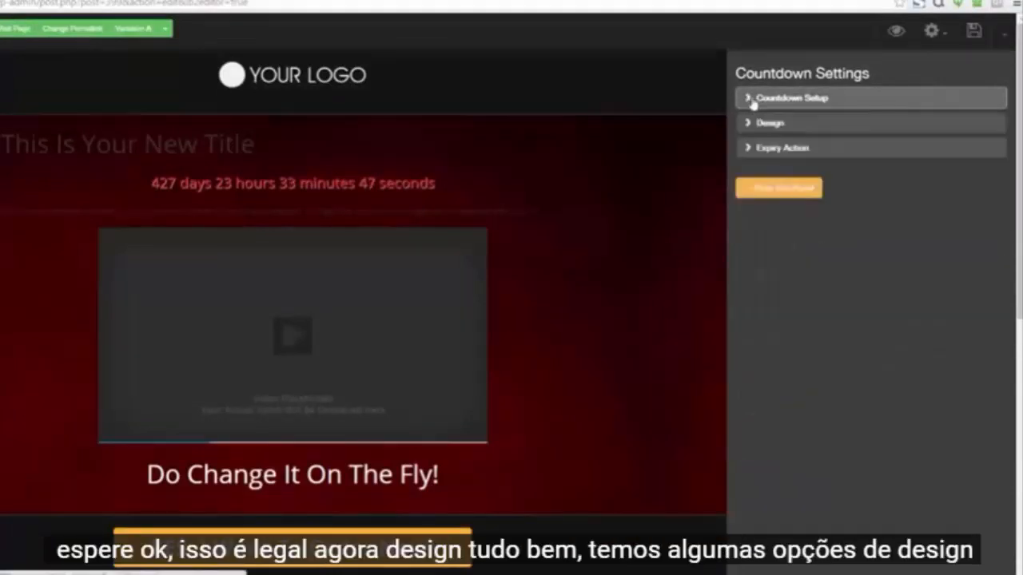
click(752, 128)
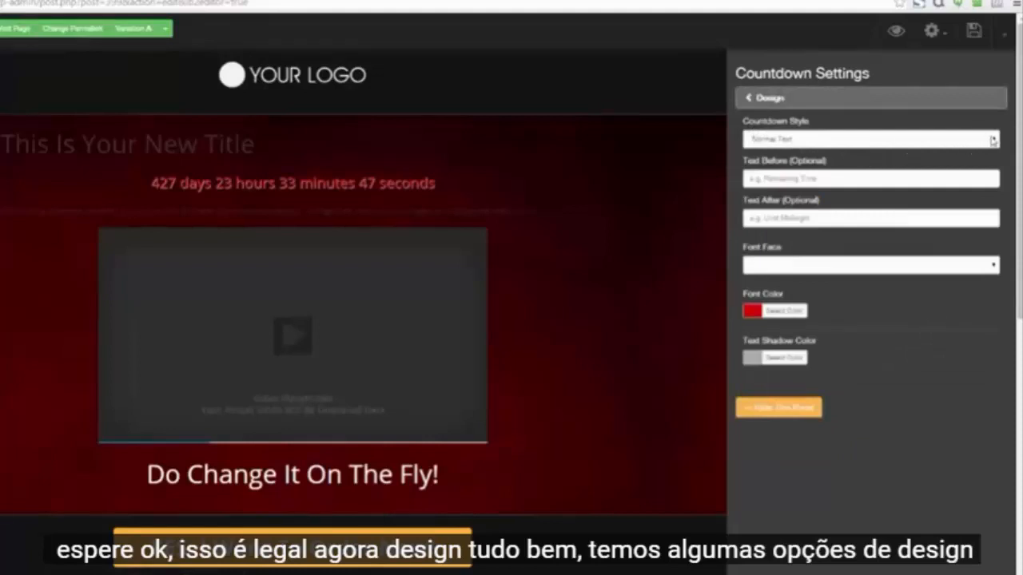
Try the Fancy Text, Flat Box, Glossy Box and Circular styles on the countdown
click(969, 142)
click(806, 164)
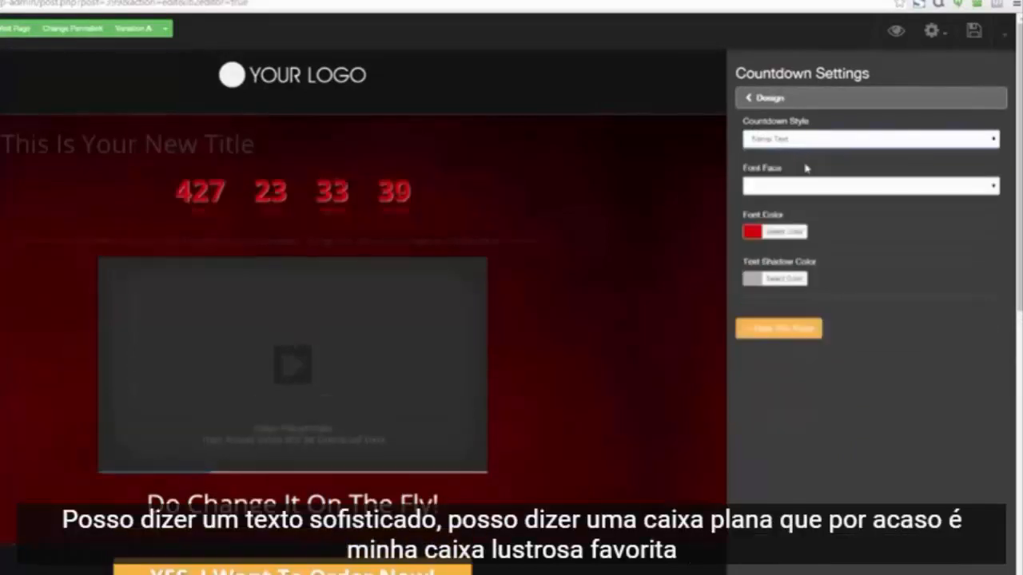
click(990, 138)
click(886, 171)
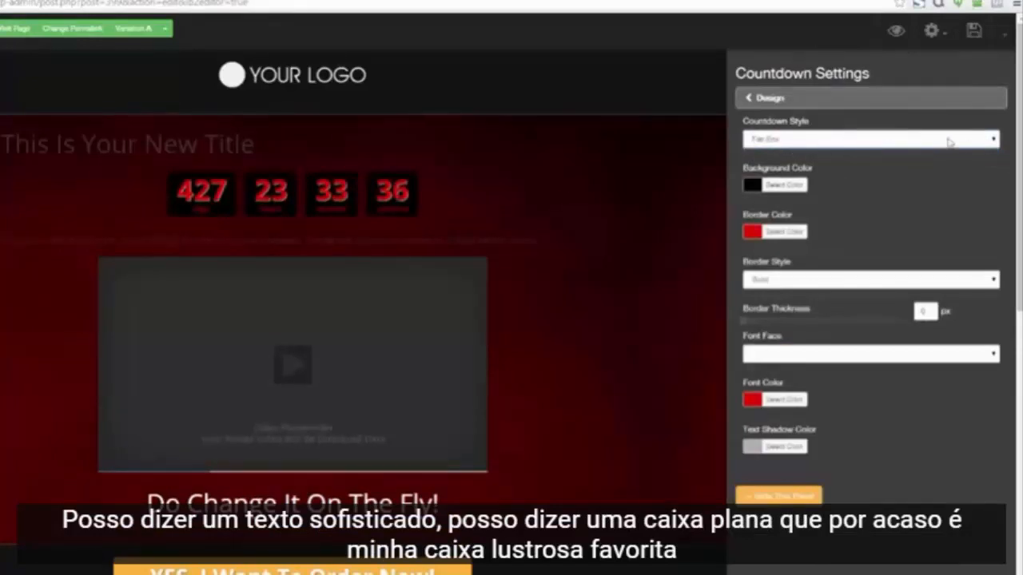
click(996, 142)
click(911, 183)
click(986, 145)
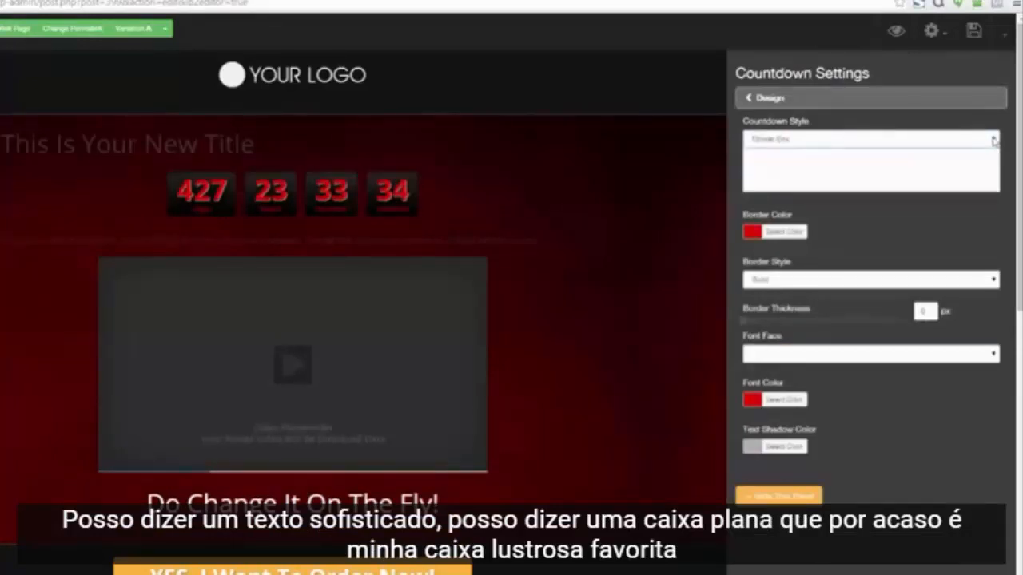
click(938, 188)
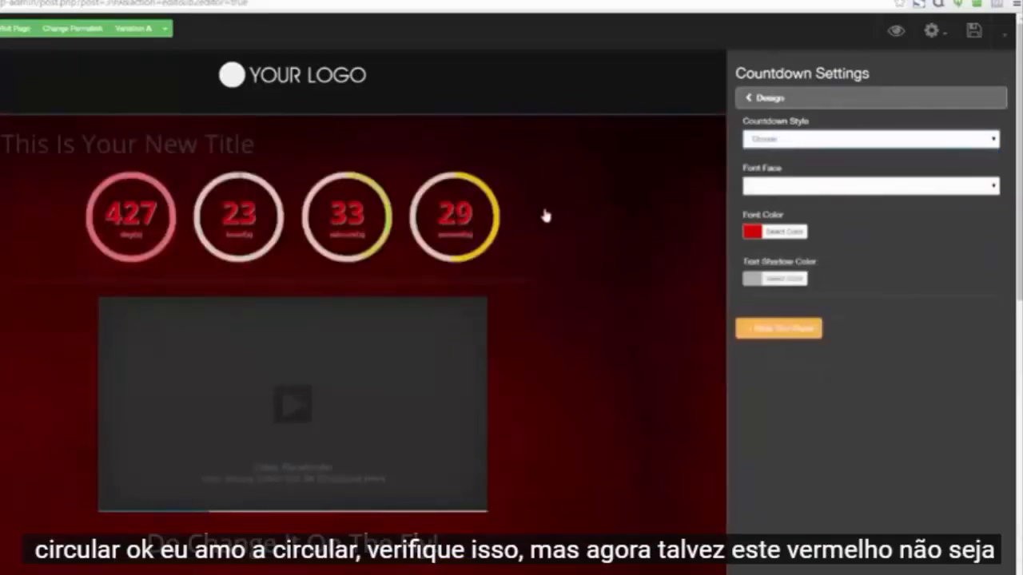
Set the countdown's font color to white and its style to Flat Box
click(751, 231)
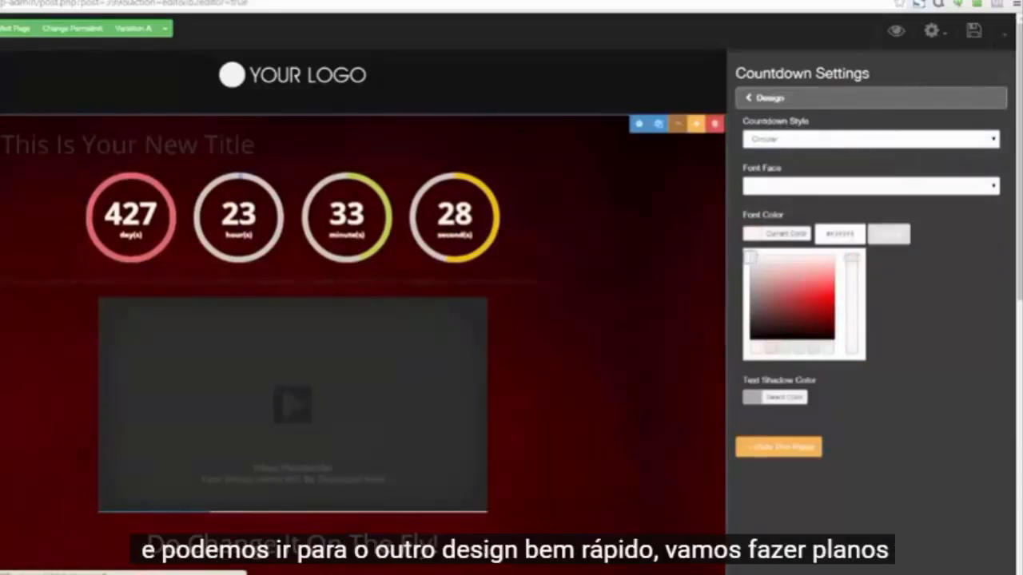
click(880, 139)
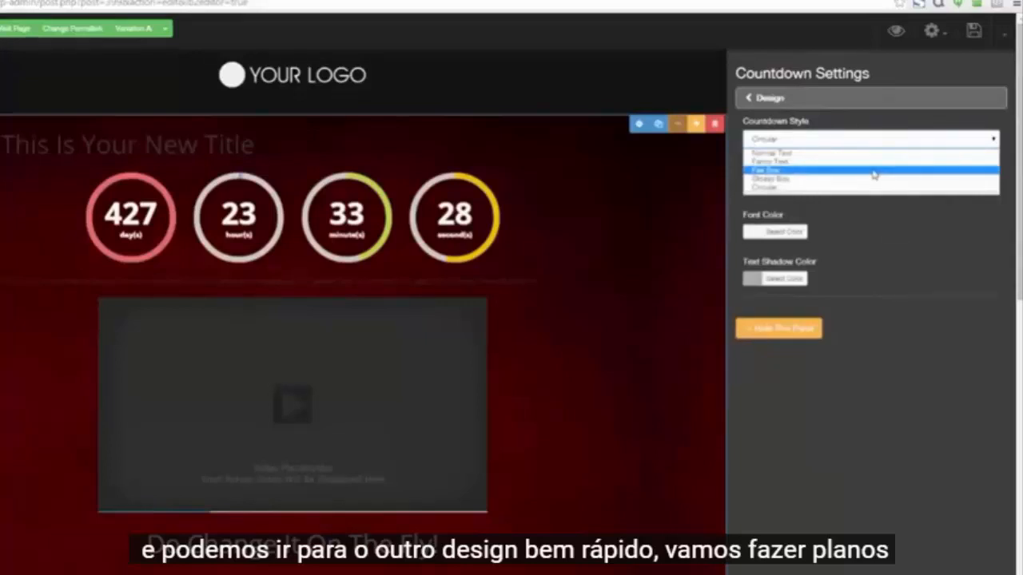
click(874, 171)
Change the background color of the countdown's flat boxes to a very dark red
click(758, 189)
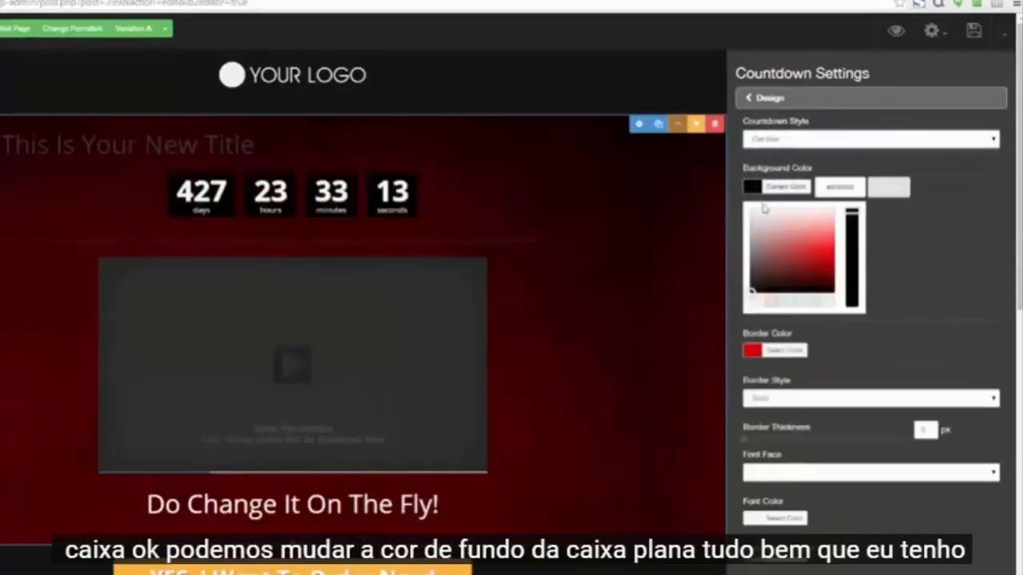
mouse_move(777, 274)
mouse_down()
mouse_move(818, 240)
mouse_move(815, 268)
mouse_move(802, 228)
mouse_move(814, 269)
mouse_move(817, 232)
mouse_move(827, 268)
mouse_move(825, 232)
mouse_move(797, 232)
mouse_move(832, 295)
mouse_up()
click(951, 284)
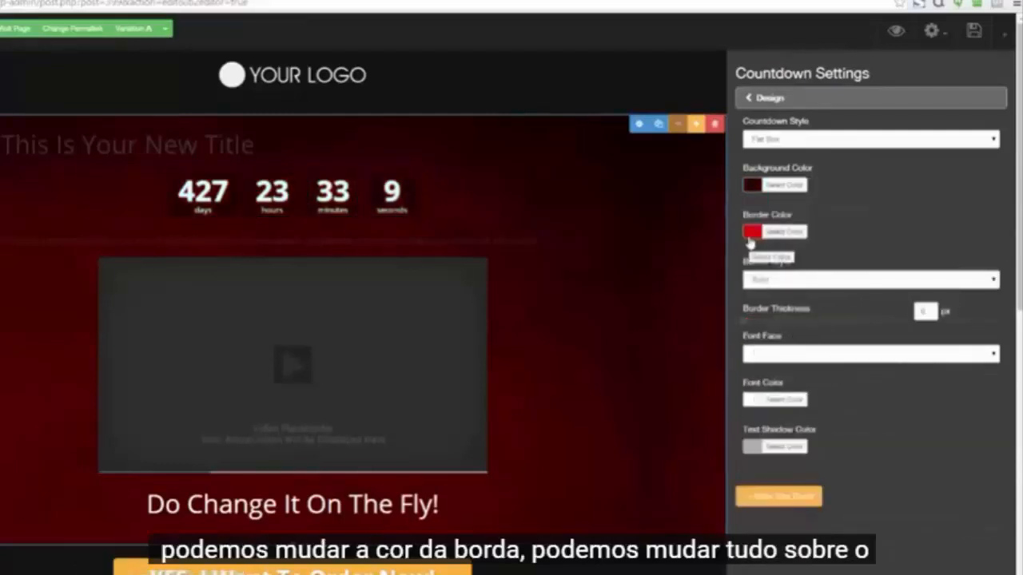
Look through the action types offered for when the countdown expires
click(747, 98)
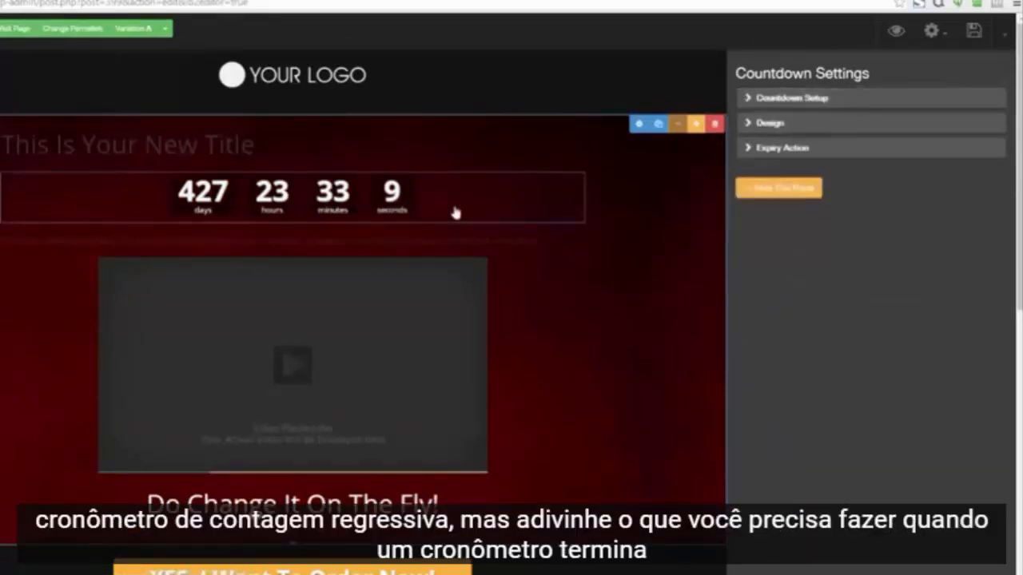
click(744, 154)
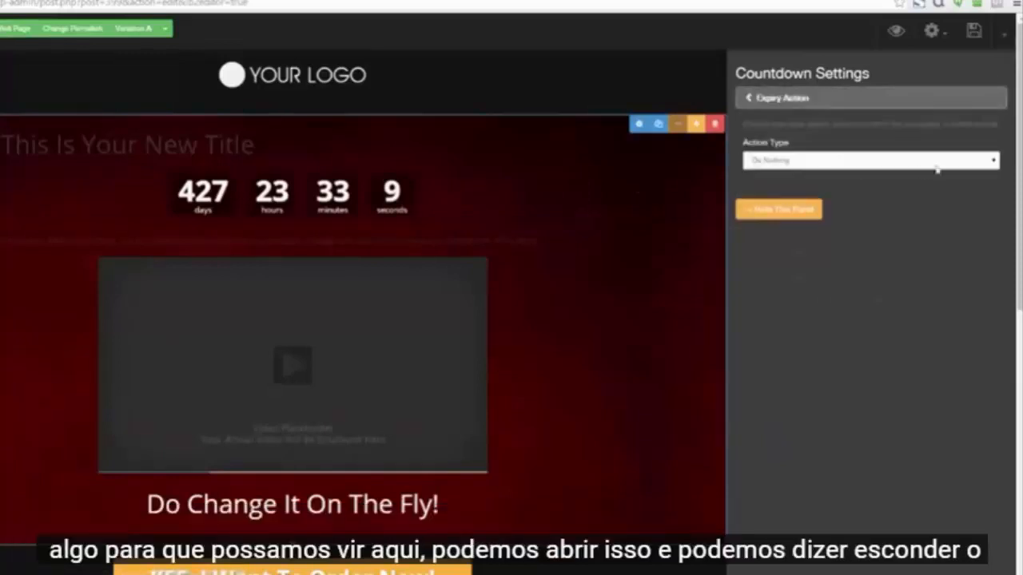
click(995, 161)
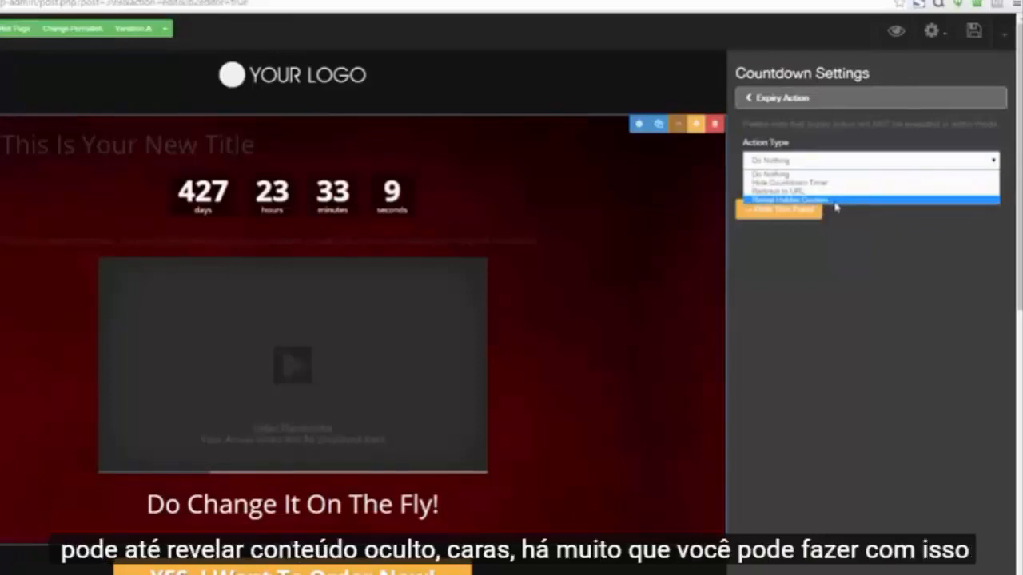
click(838, 246)
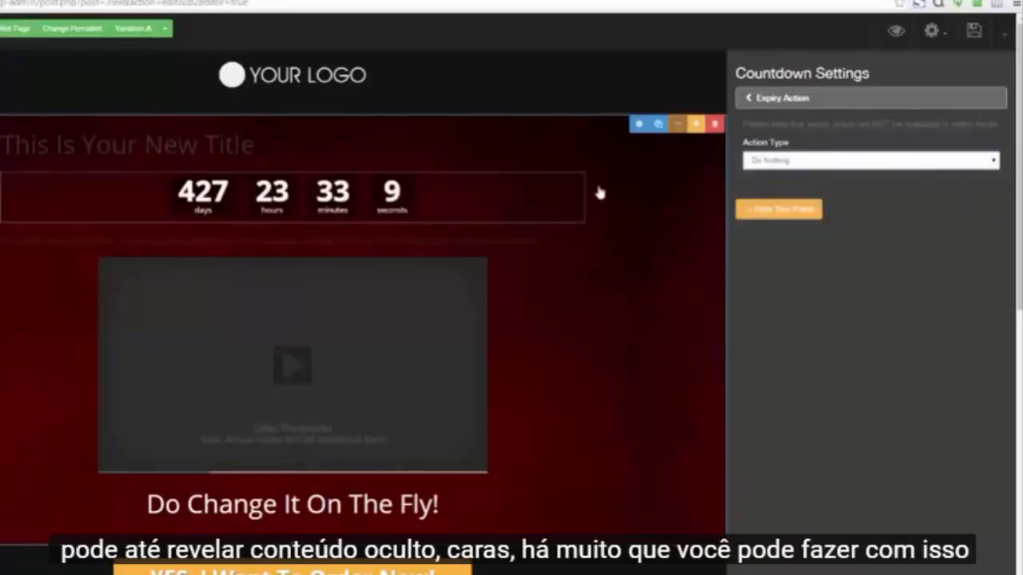
click(1000, 82)
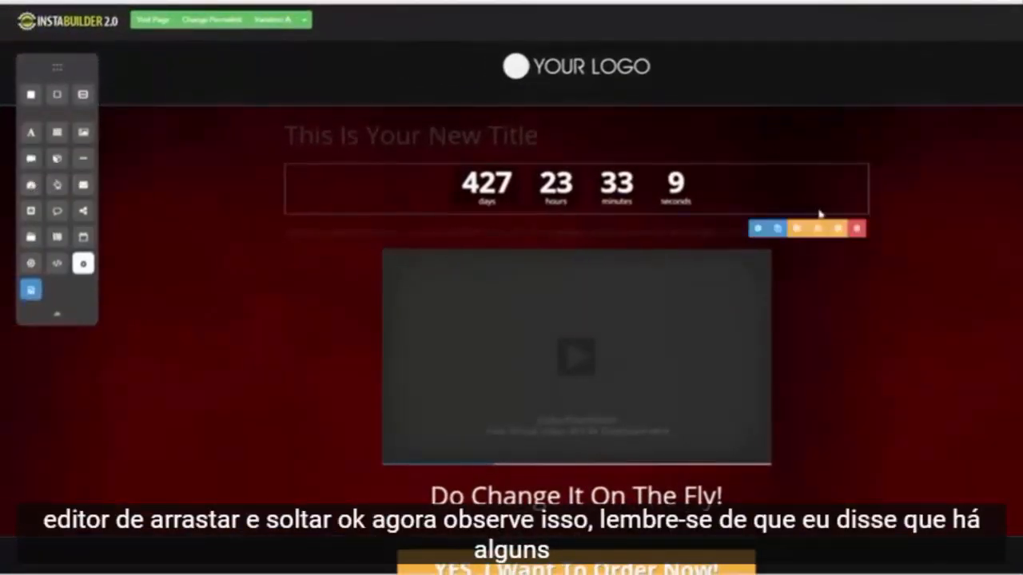
Delete the countdown element and add a button element in its place beneath the title
click(856, 229)
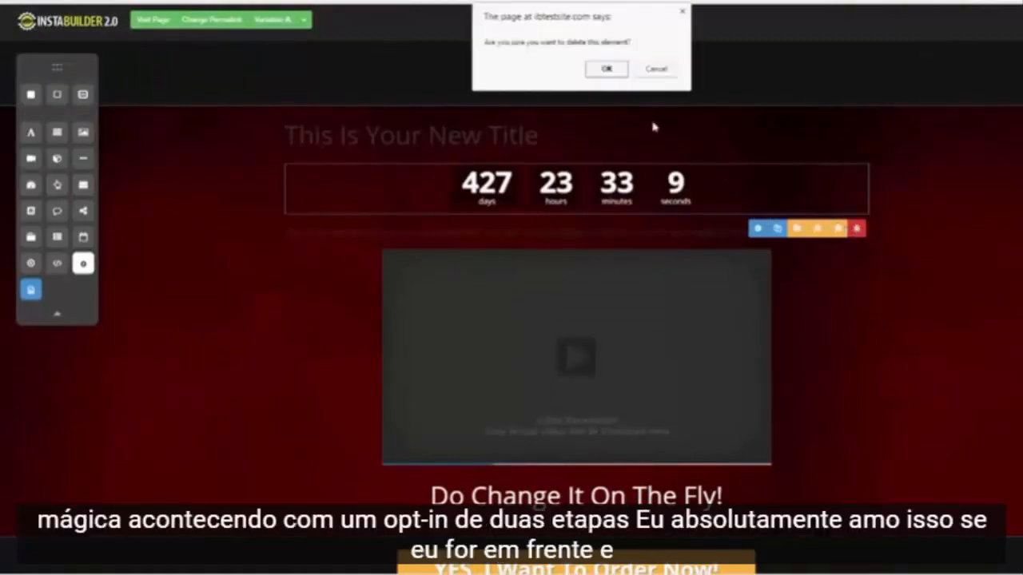
click(600, 72)
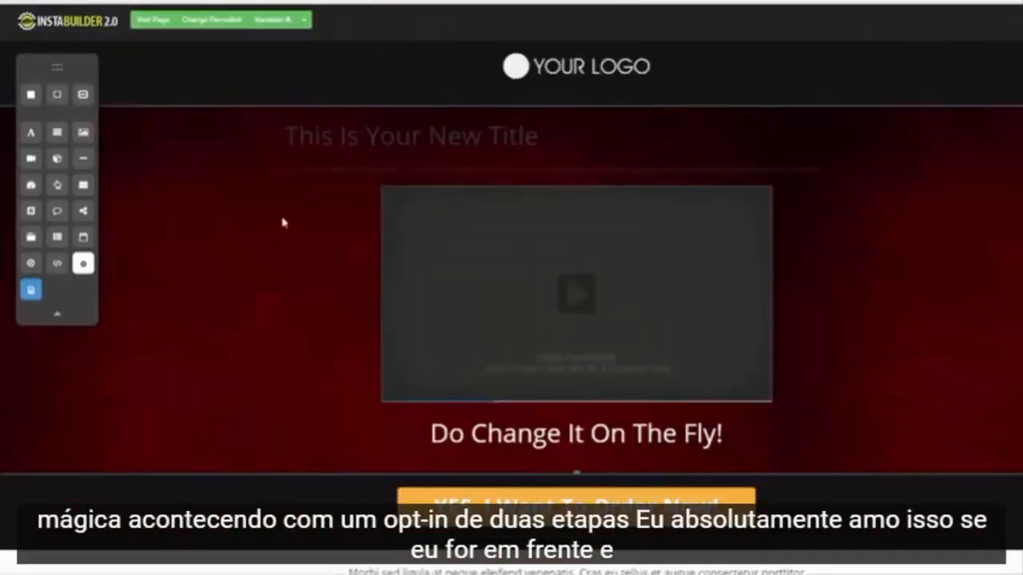
drag(71, 187, 490, 177)
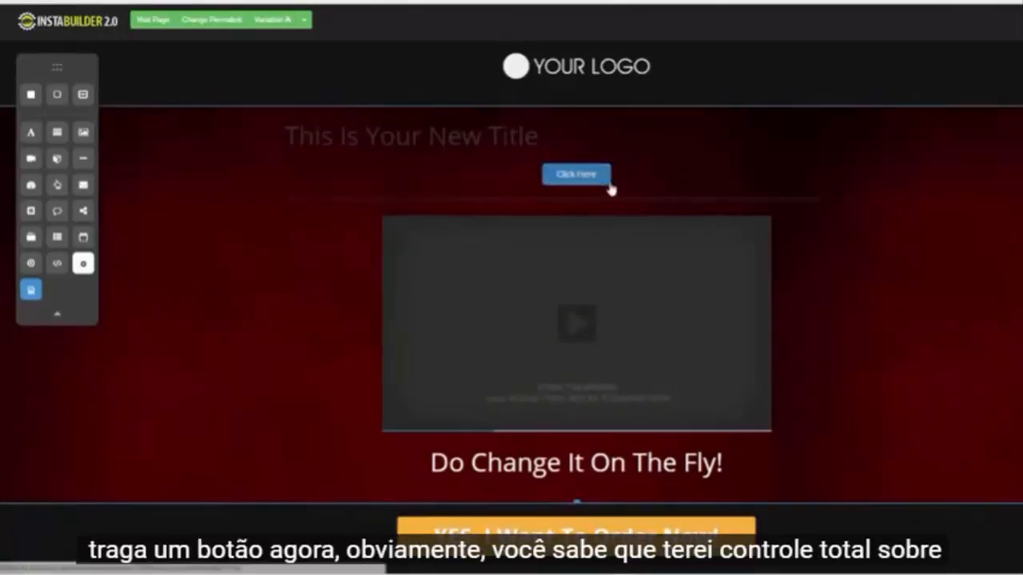
Open the new button's settings and look through its text label and font options
mouse_move(597, 184)
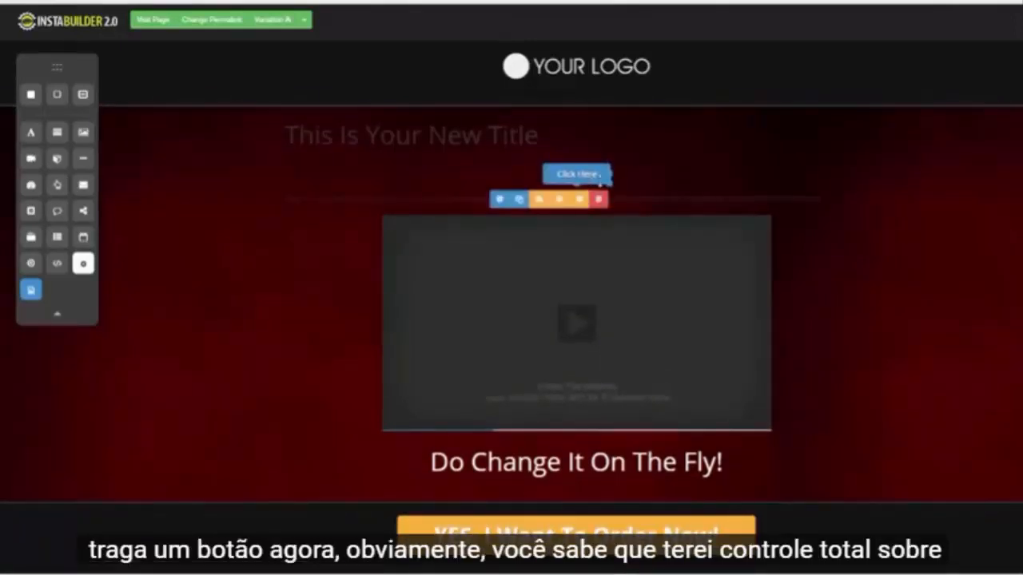
click(499, 199)
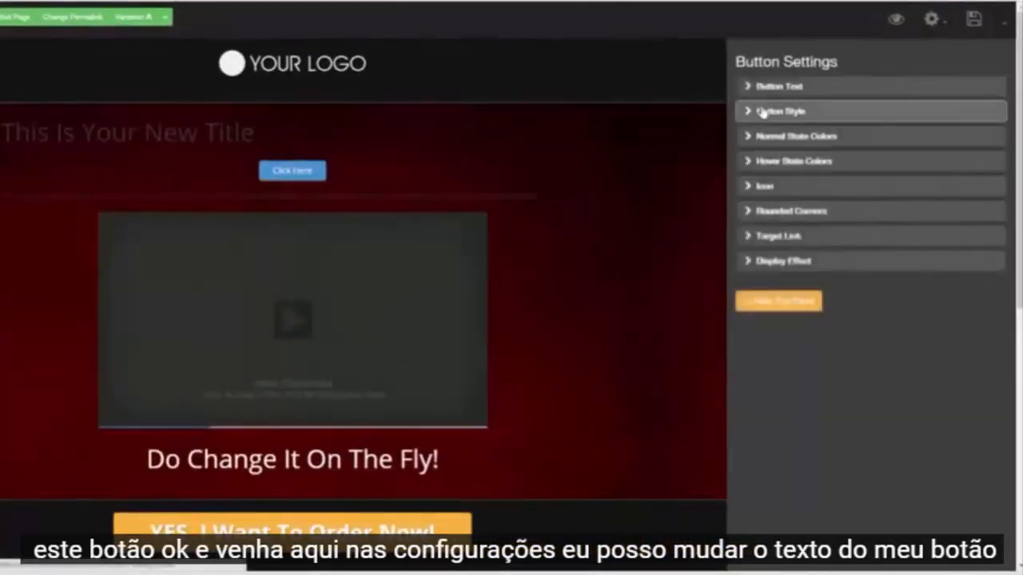
click(767, 86)
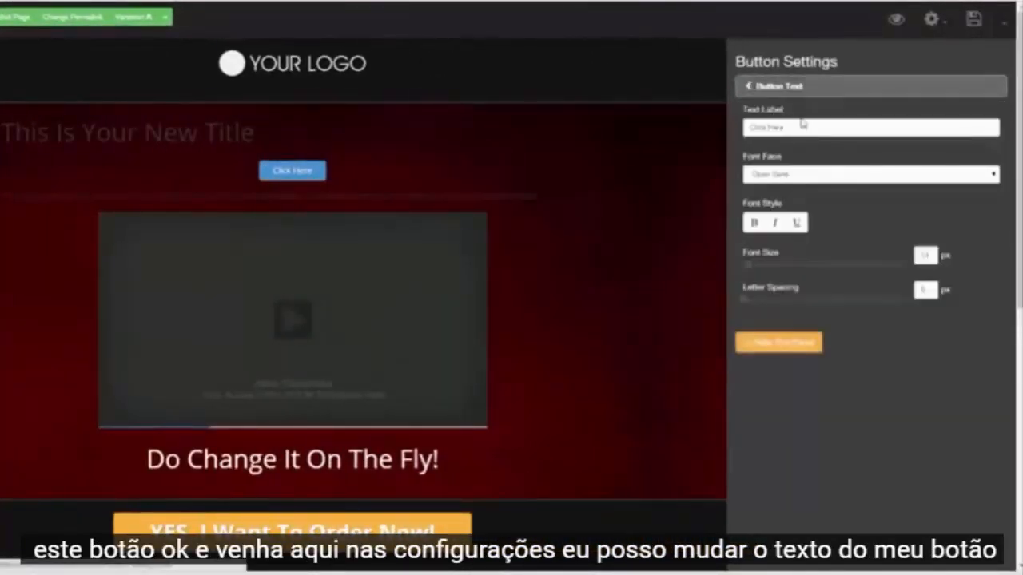
drag(803, 126, 739, 117)
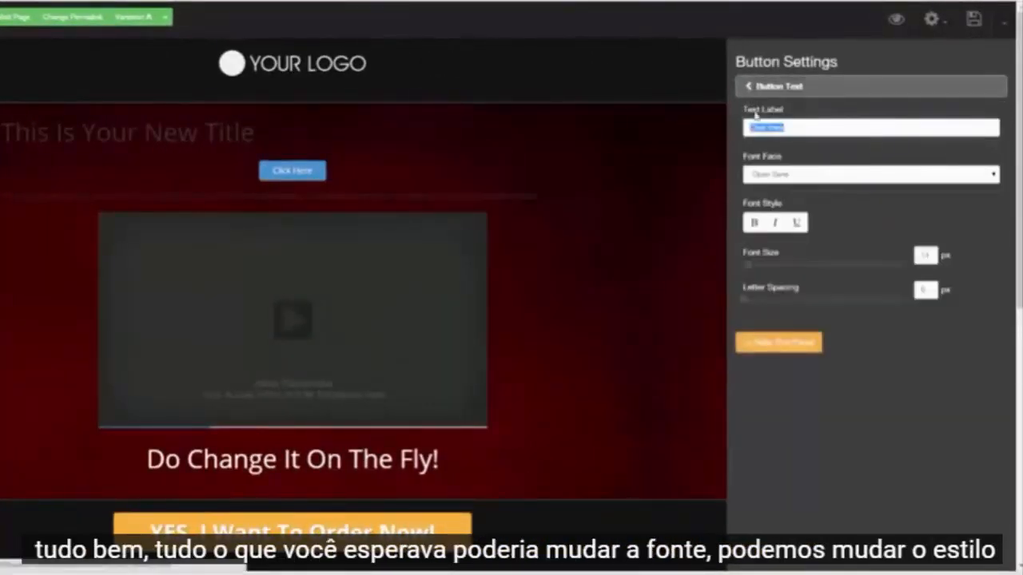
click(750, 86)
Try another button style and return the button to the flat style
click(745, 110)
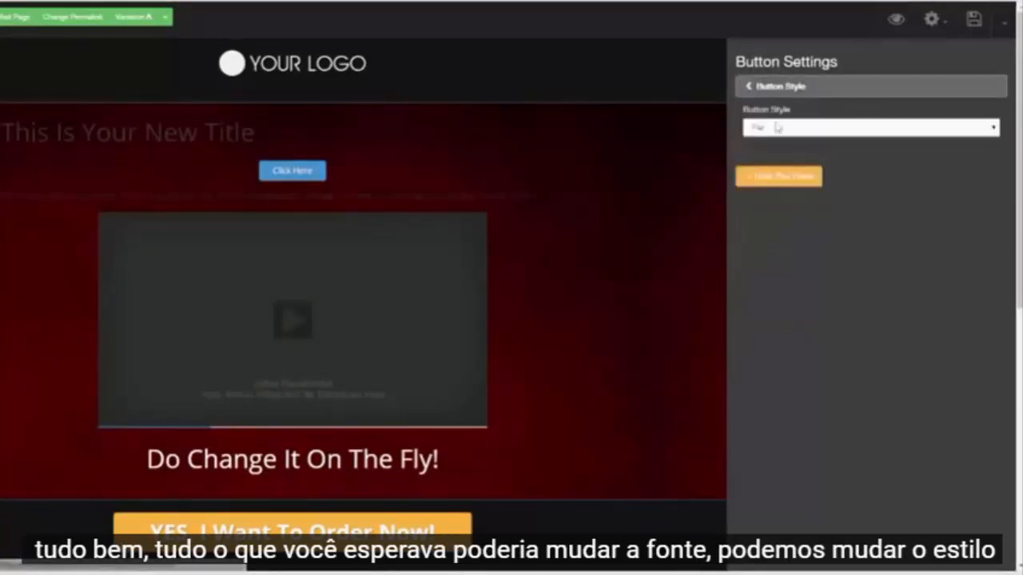
click(993, 129)
click(975, 142)
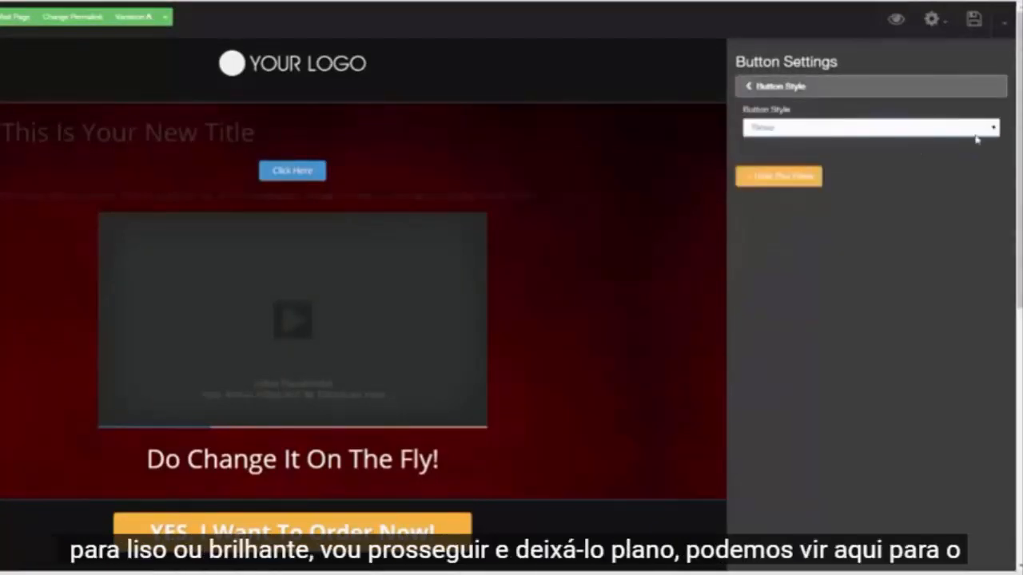
click(975, 134)
click(958, 145)
click(751, 88)
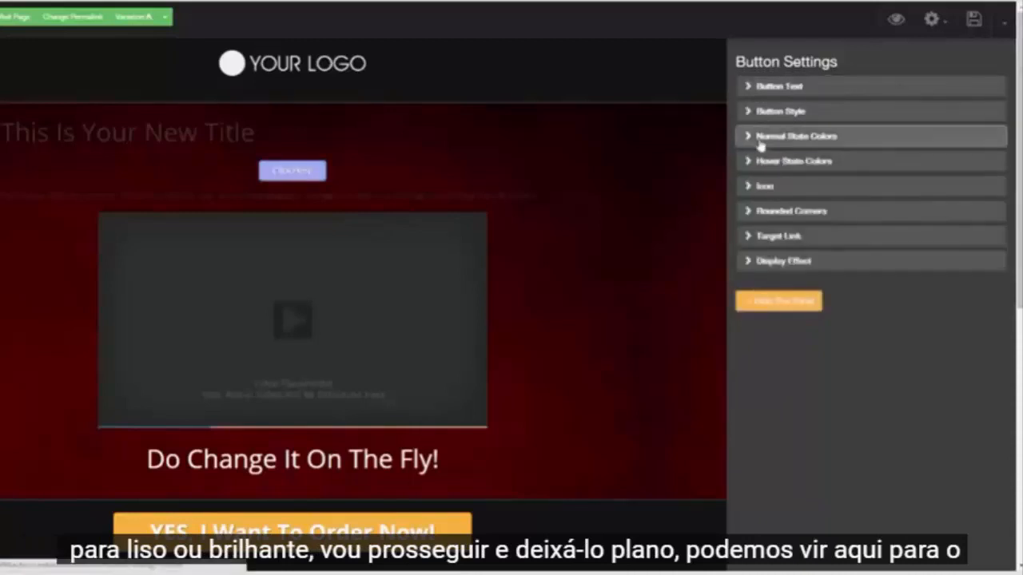
Set the button's normal-state color to a deep blue
click(760, 142)
click(771, 128)
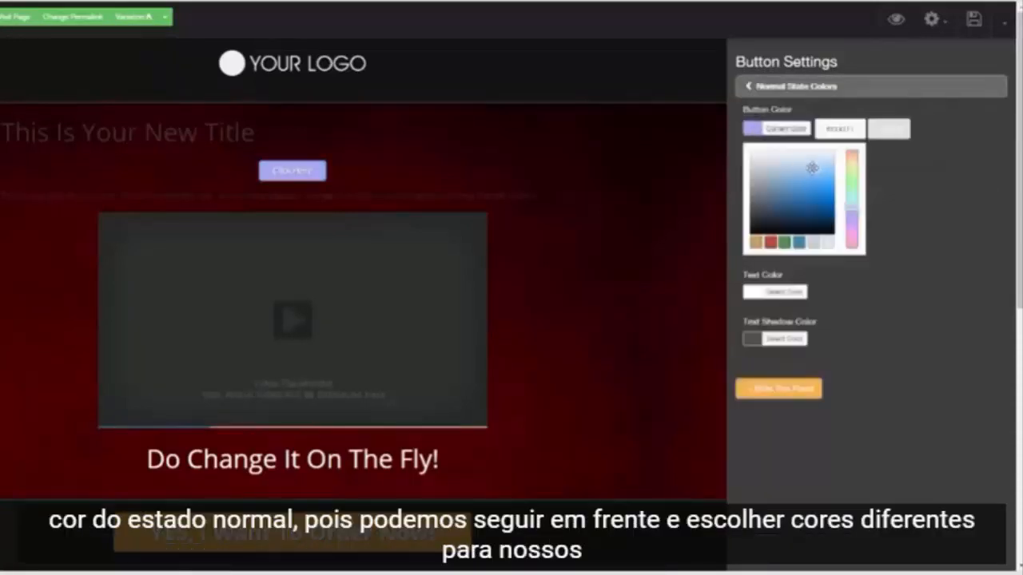
drag(812, 168, 815, 199)
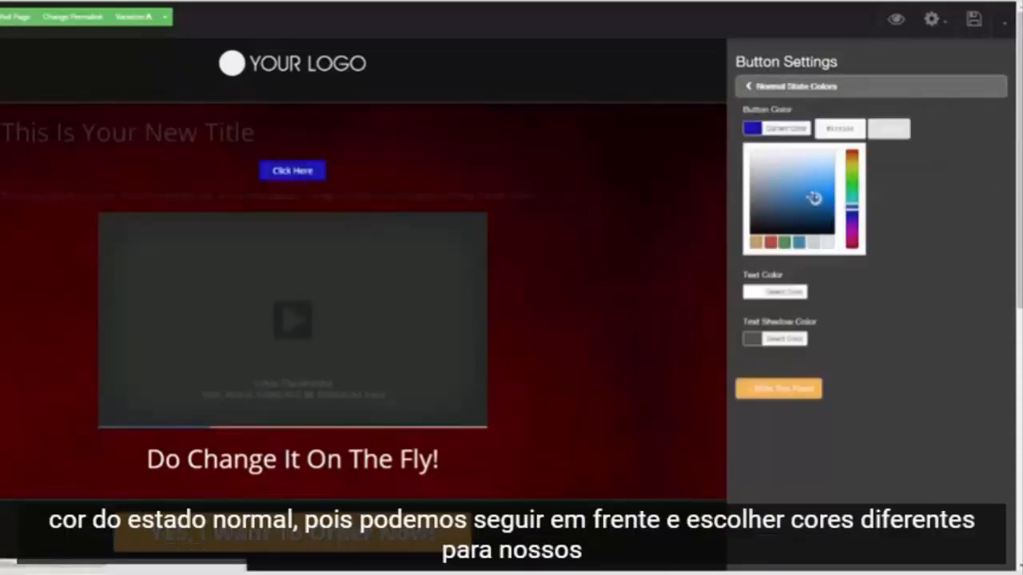
click(817, 130)
click(749, 86)
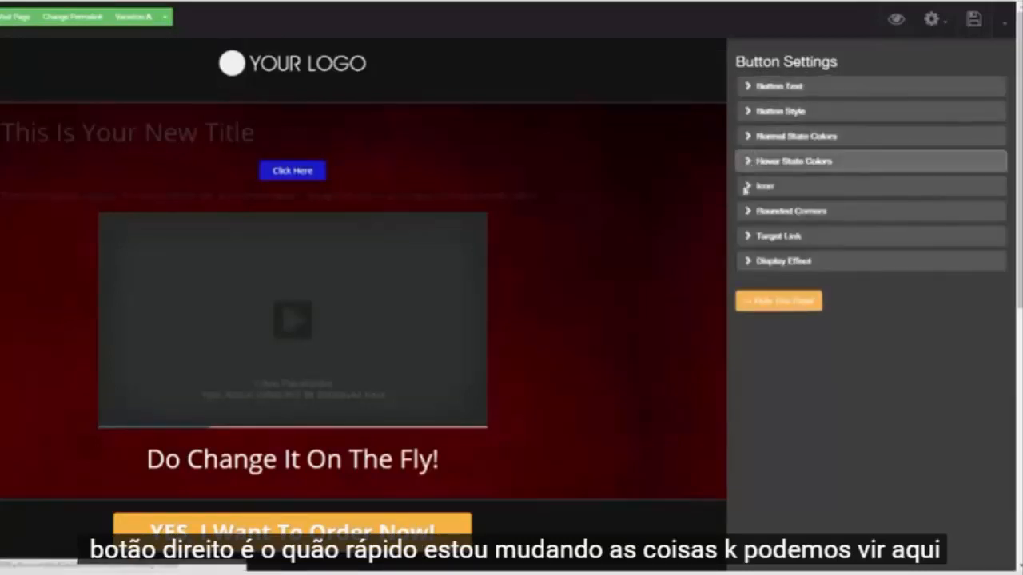
Set the button's hover-state color to a light yellow-orange
click(751, 162)
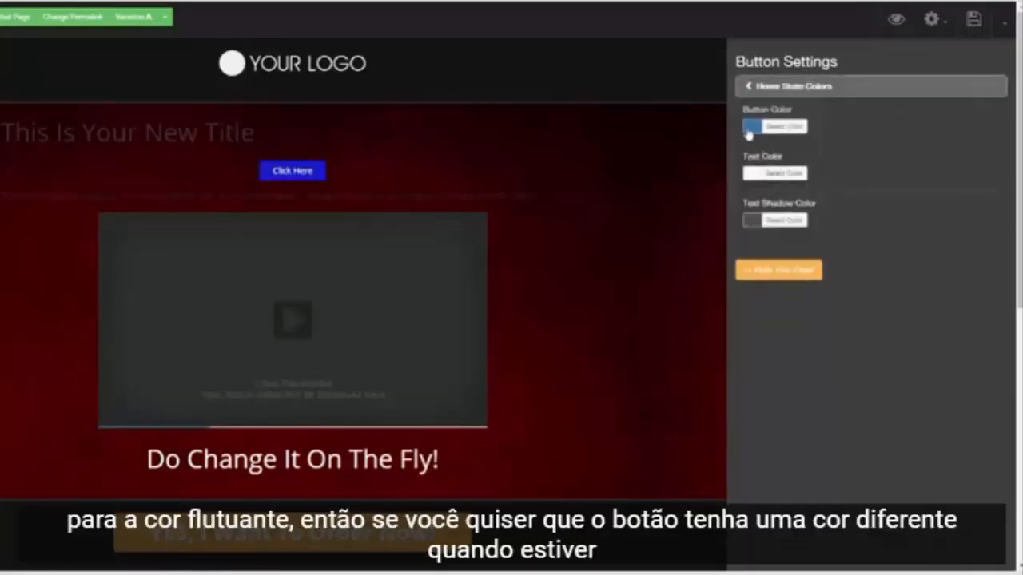
click(752, 128)
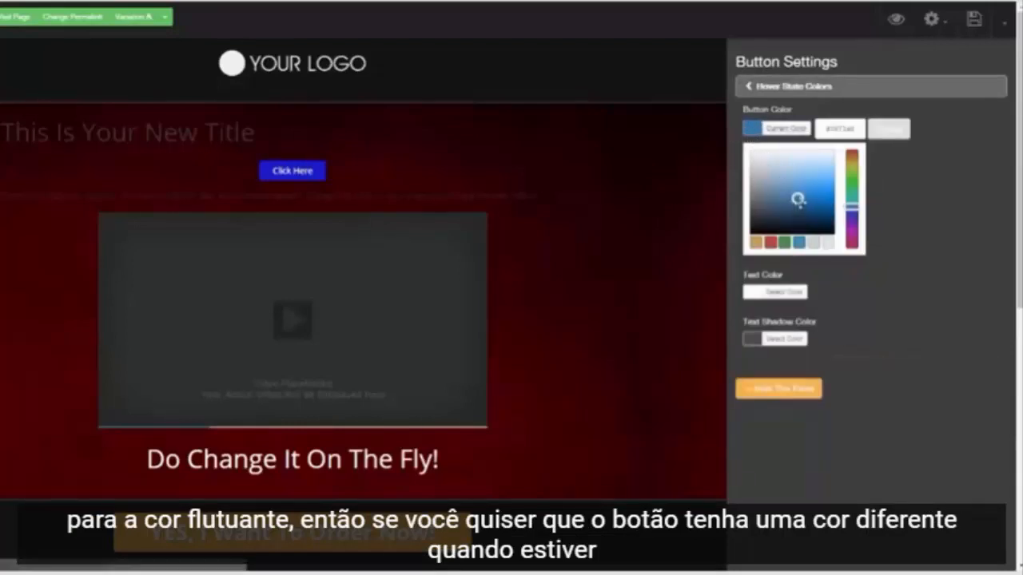
click(781, 201)
click(757, 243)
drag(816, 177, 823, 171)
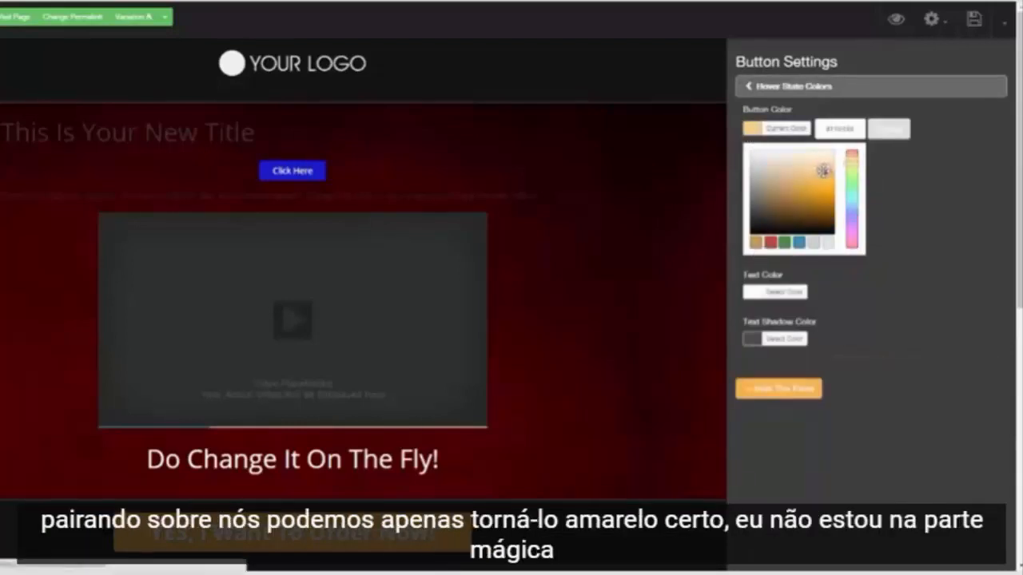
click(748, 85)
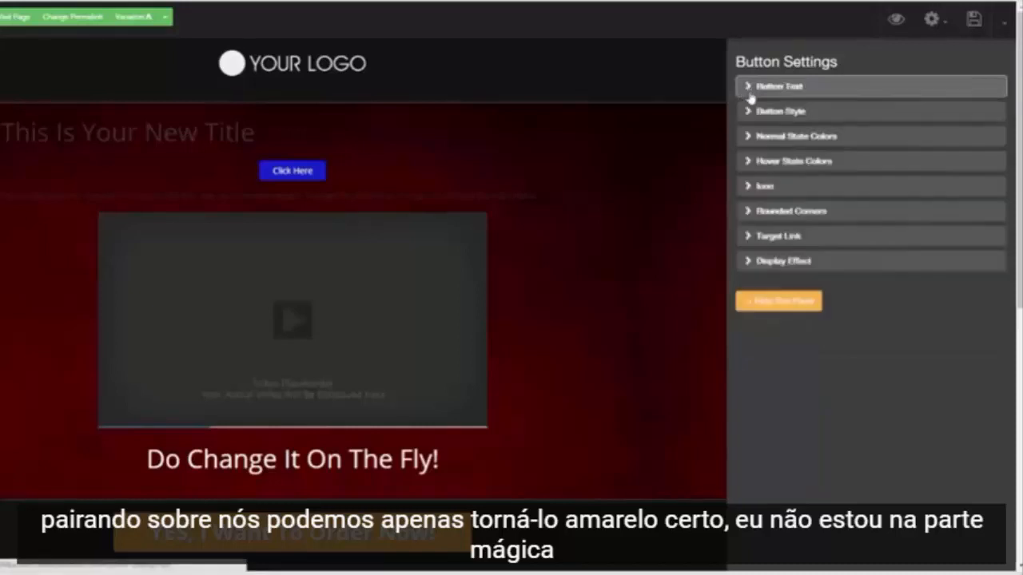
Add a check mark circle icon before the button's text
click(751, 189)
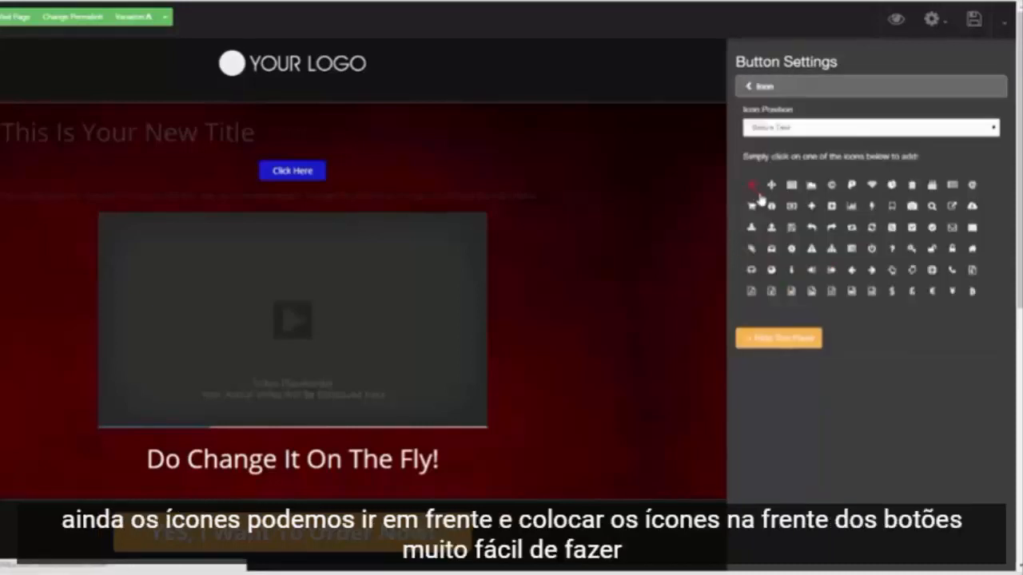
click(809, 207)
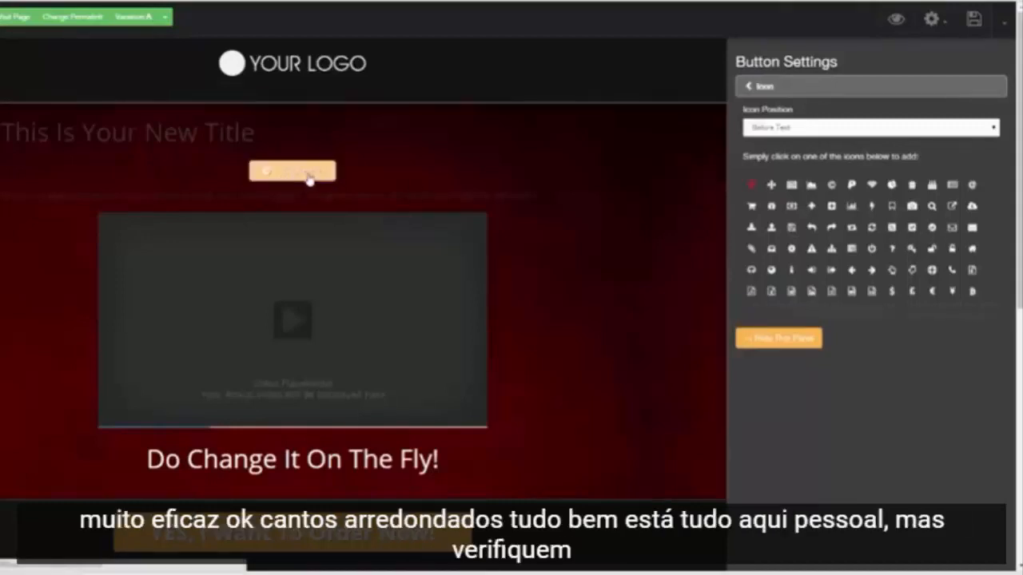
click(750, 87)
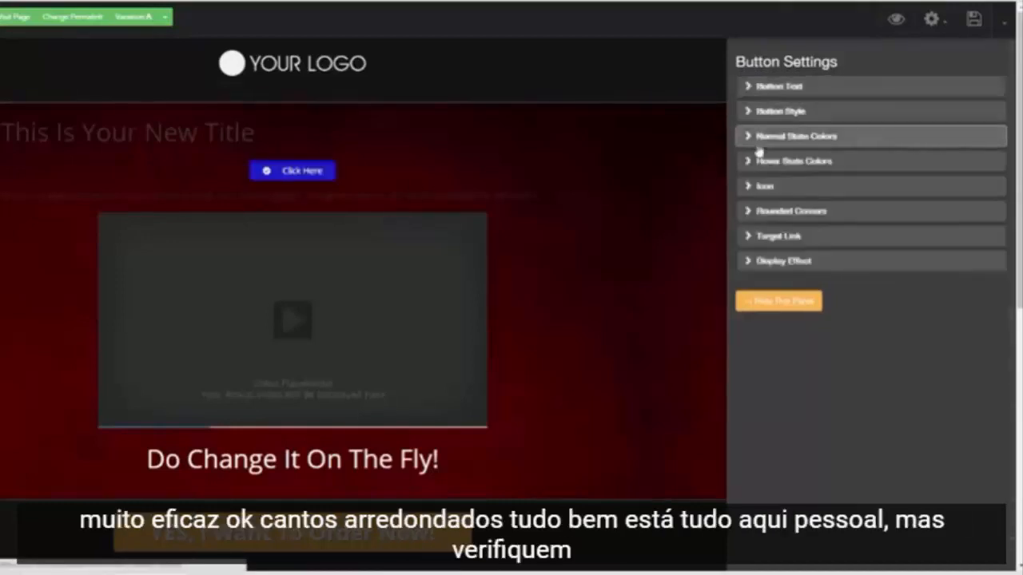
Increase the rounding of the button's corners so its ends are fully rounded
click(751, 211)
drag(770, 125, 820, 126)
click(752, 87)
Set the button's target link type to PopUp and open the popup for editing
click(752, 237)
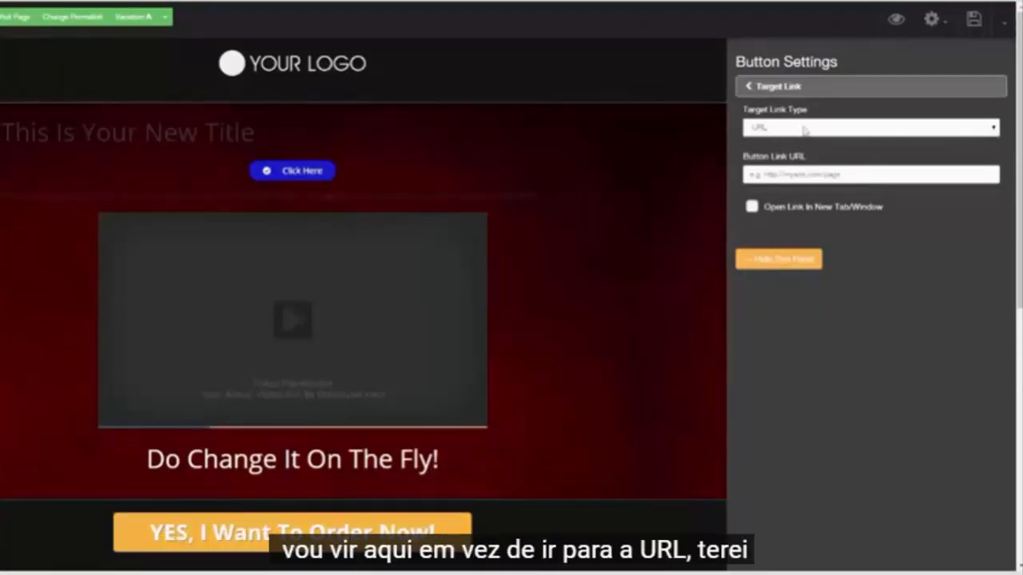
click(983, 133)
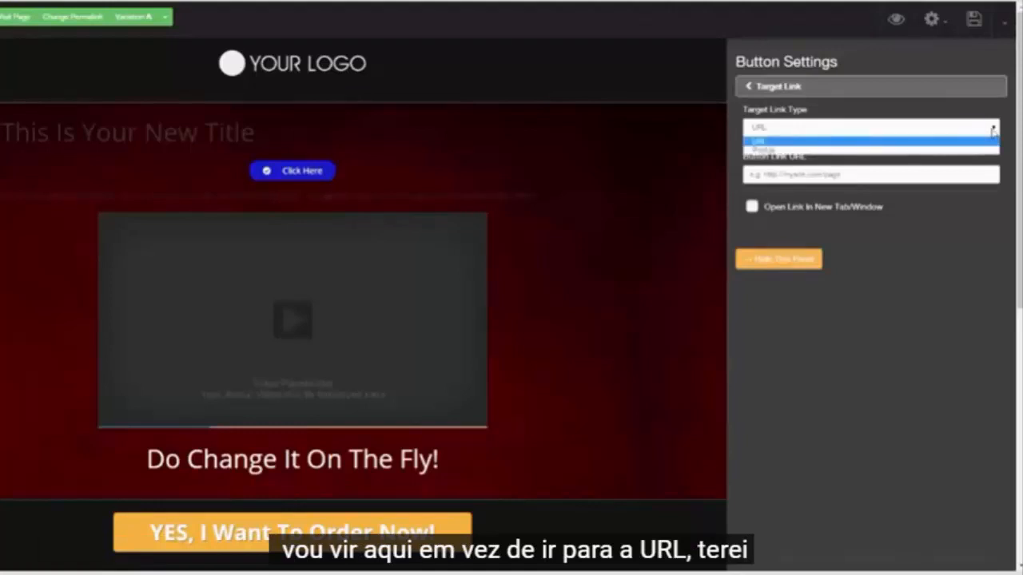
click(936, 151)
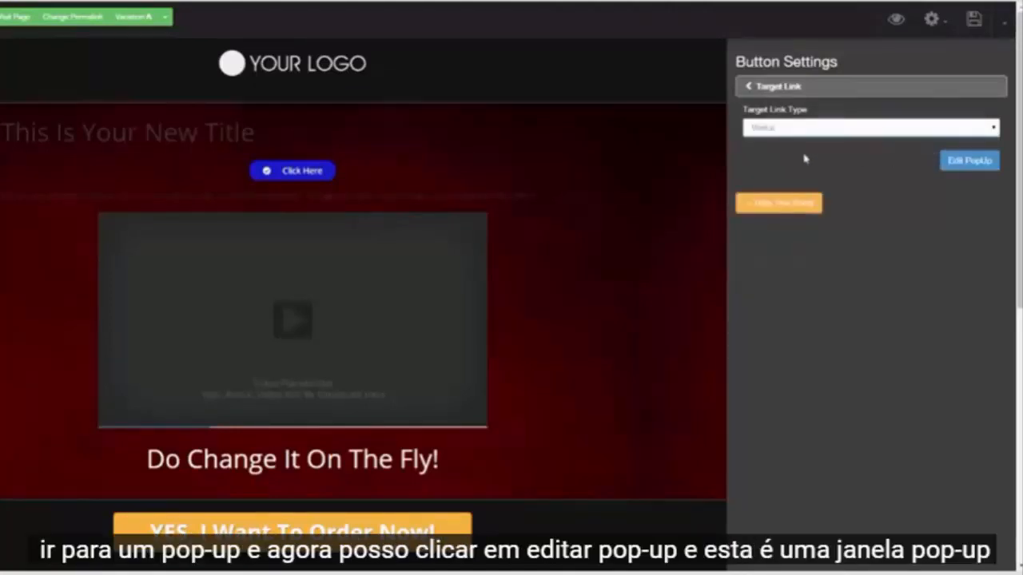
click(967, 163)
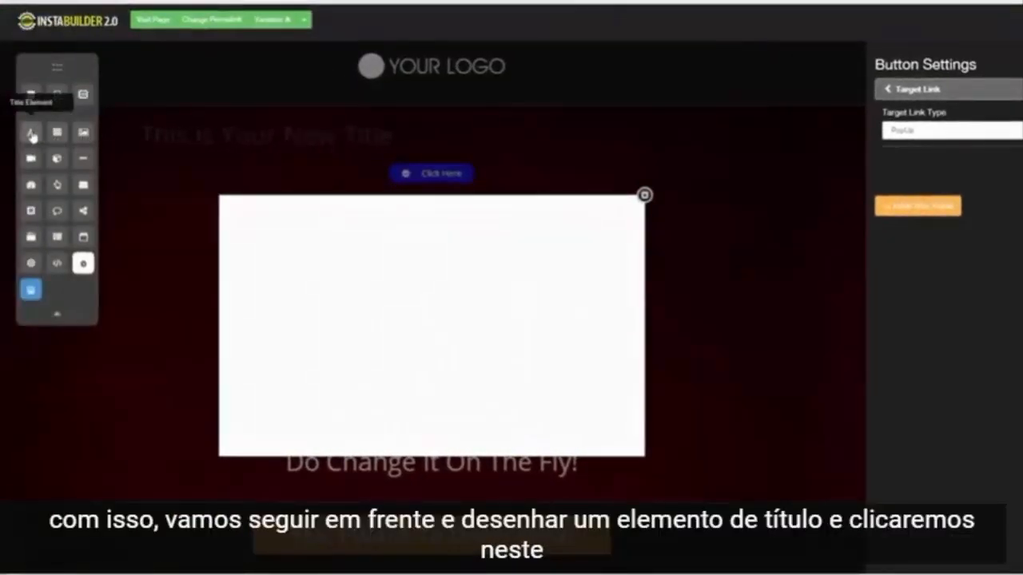
Add a title element to the empty popup and center its text
drag(32, 136, 420, 224)
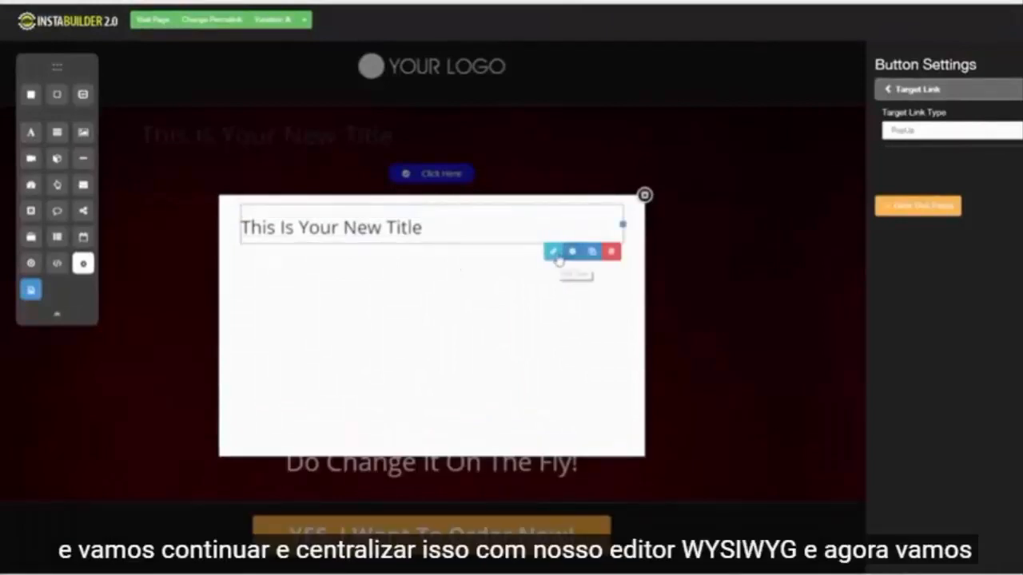
click(554, 253)
click(490, 206)
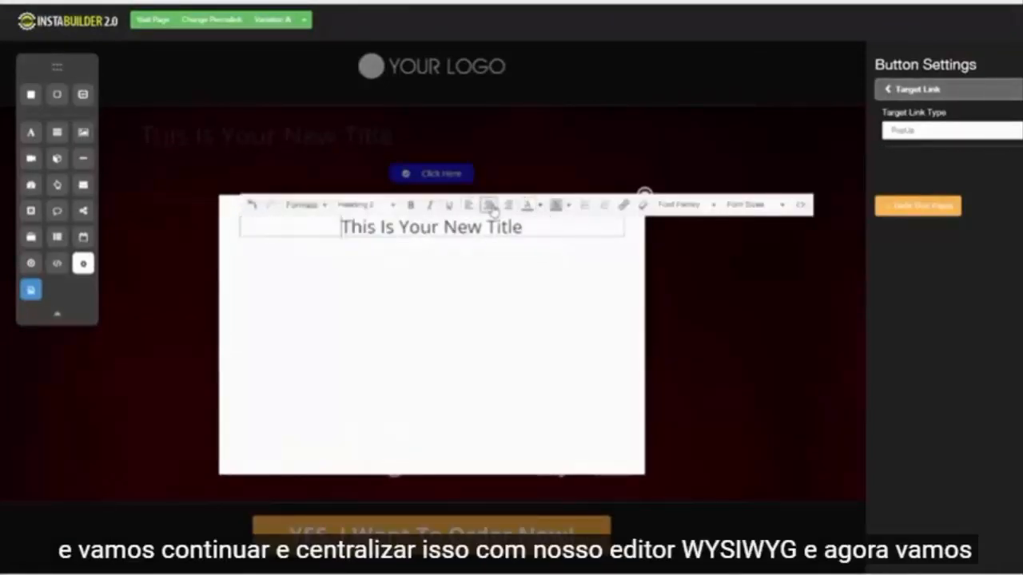
click(482, 301)
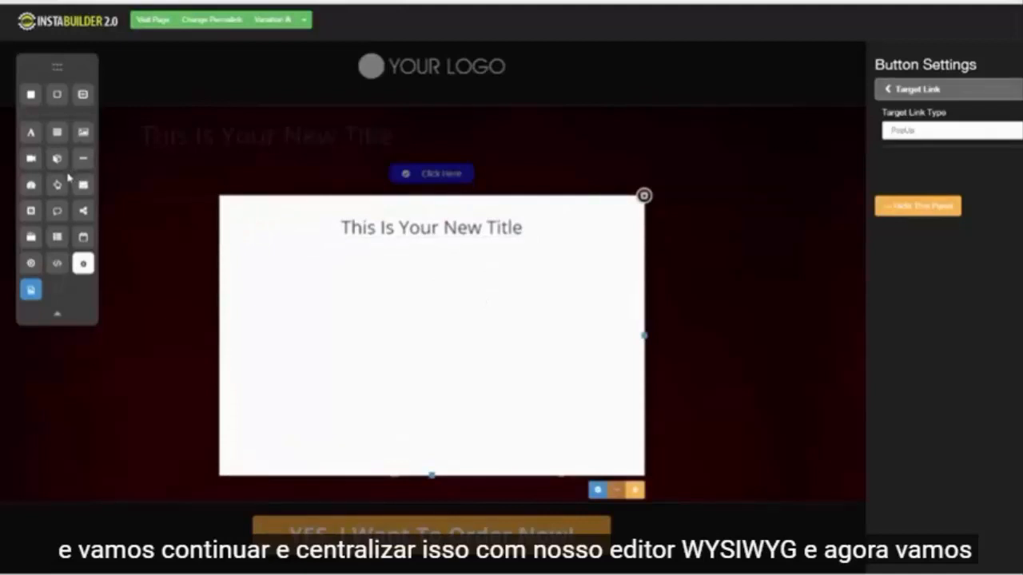
Add an opt-in form beneath the popup's title and a text element between them, and close the popup and the button settings
drag(82, 185, 449, 256)
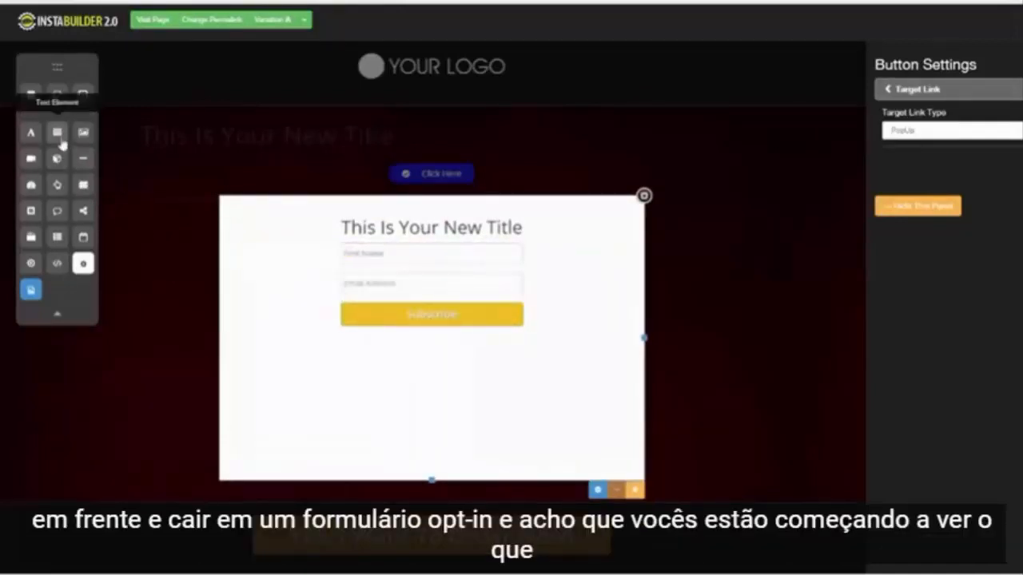
drag(240, 197, 375, 242)
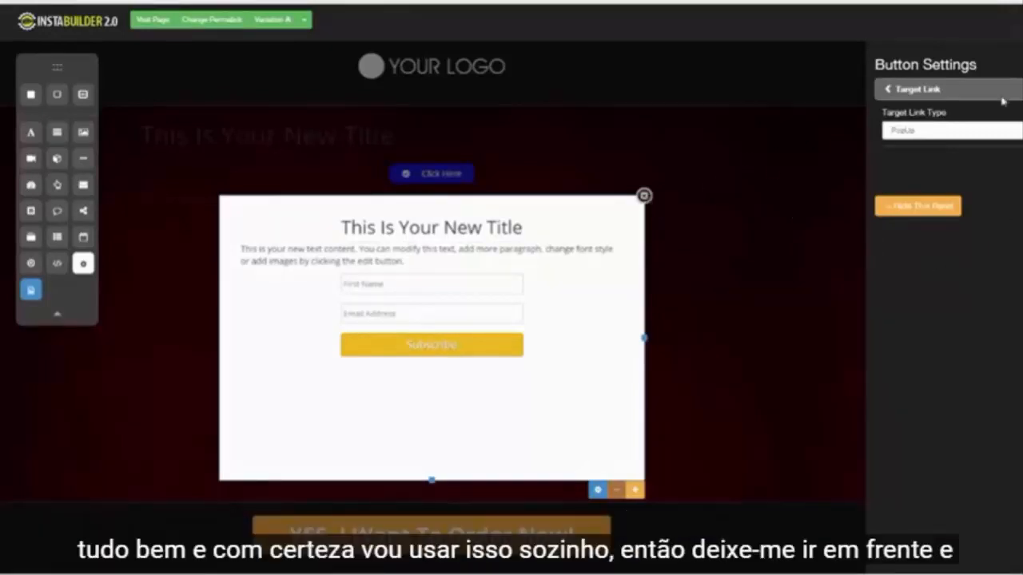
click(917, 206)
click(790, 185)
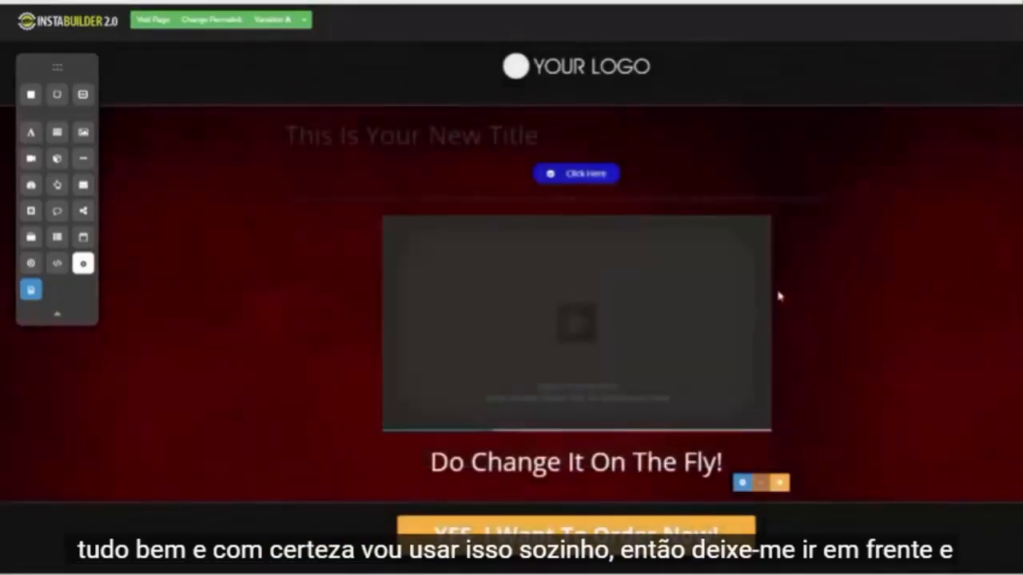
Delete the empty element beneath the blue button and the video placeholder from the red section
click(856, 219)
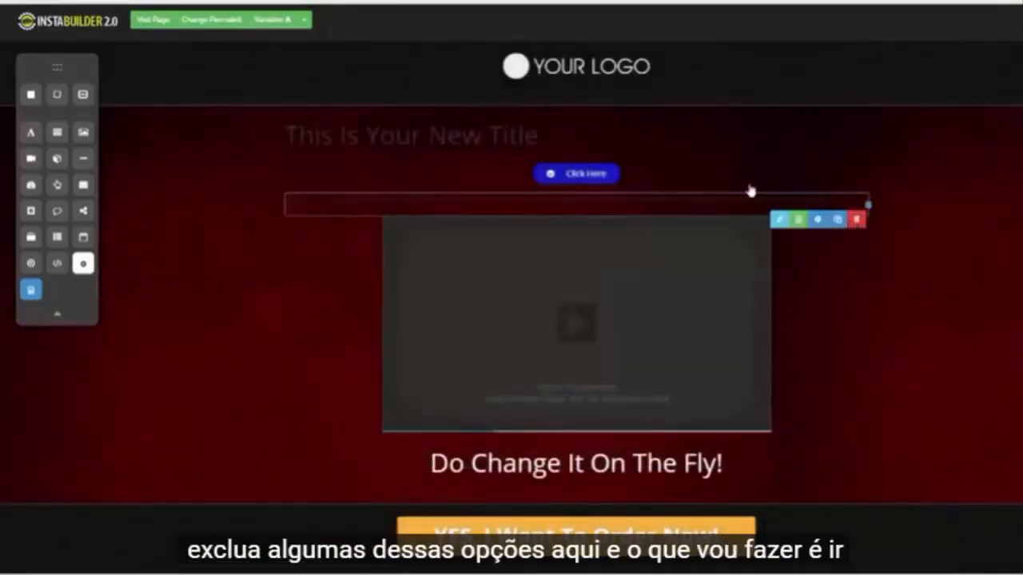
click(609, 69)
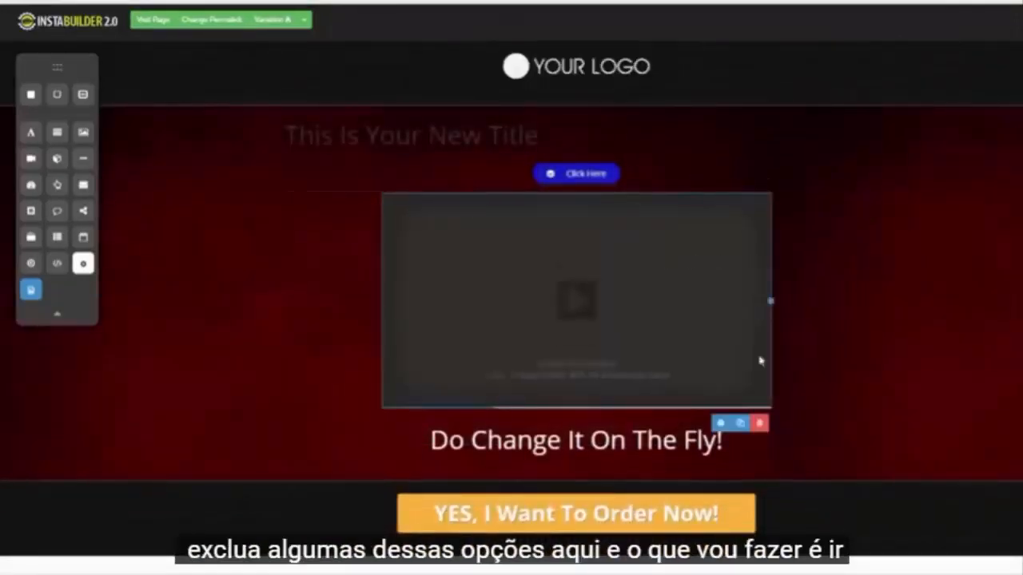
click(759, 422)
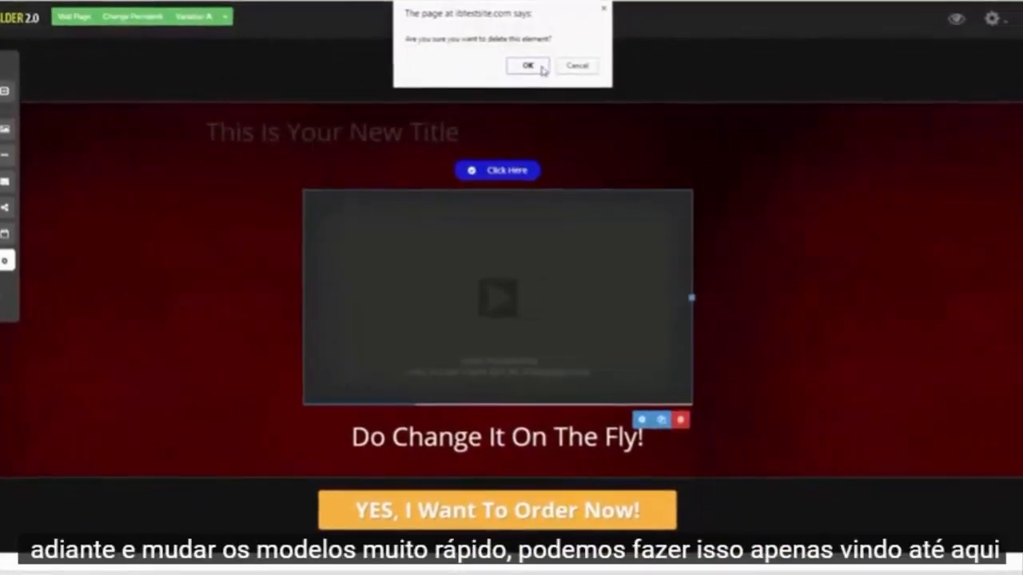
click(591, 67)
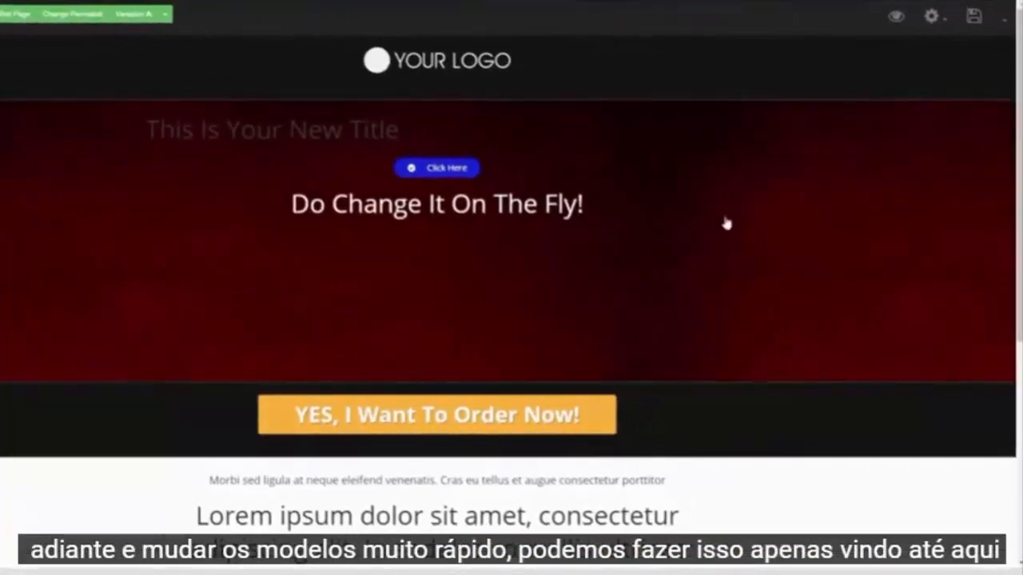
Change the page template to the blue sales page template with the video and green order button
click(937, 24)
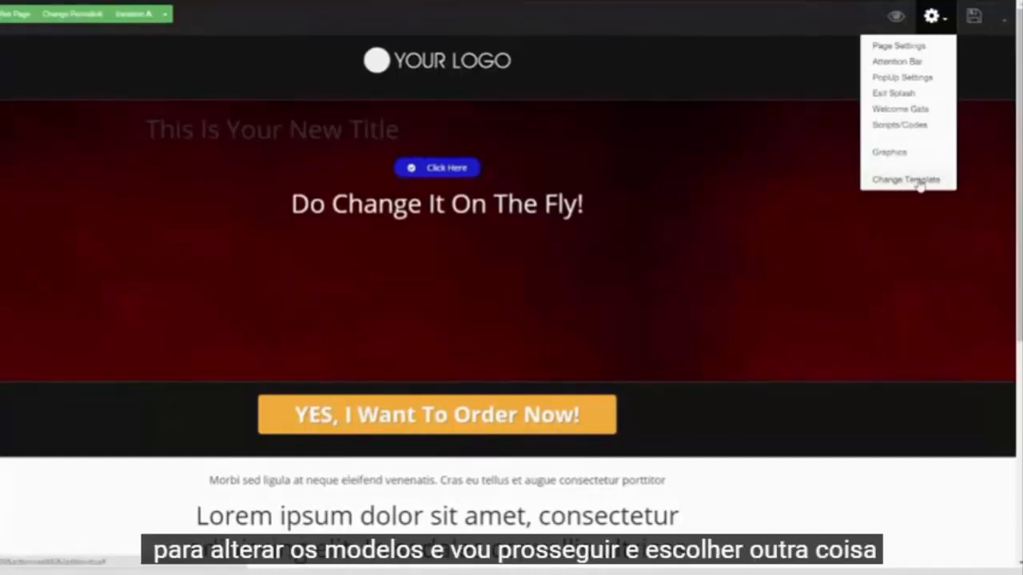
click(909, 180)
click(466, 91)
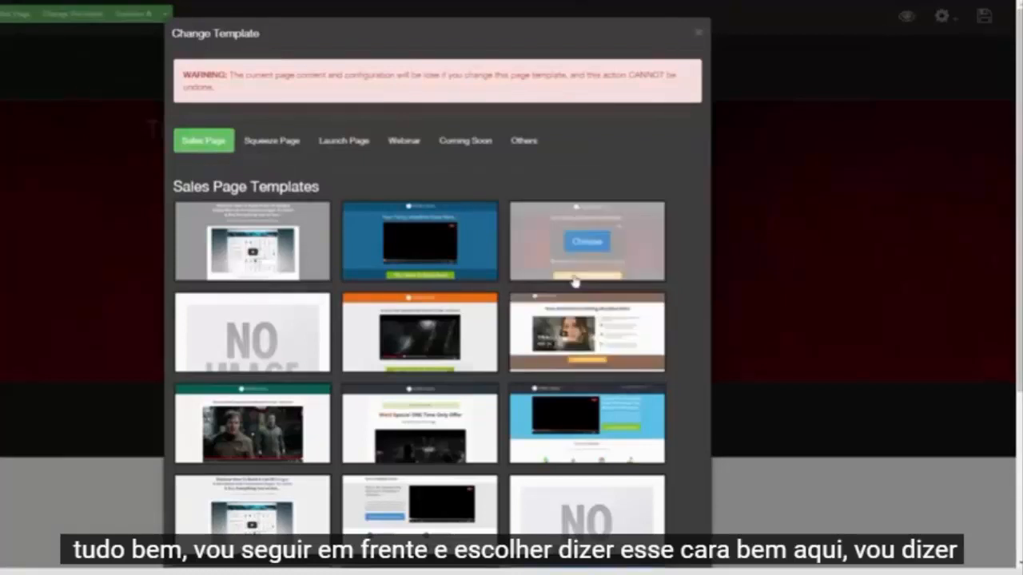
mouse_move(480, 259)
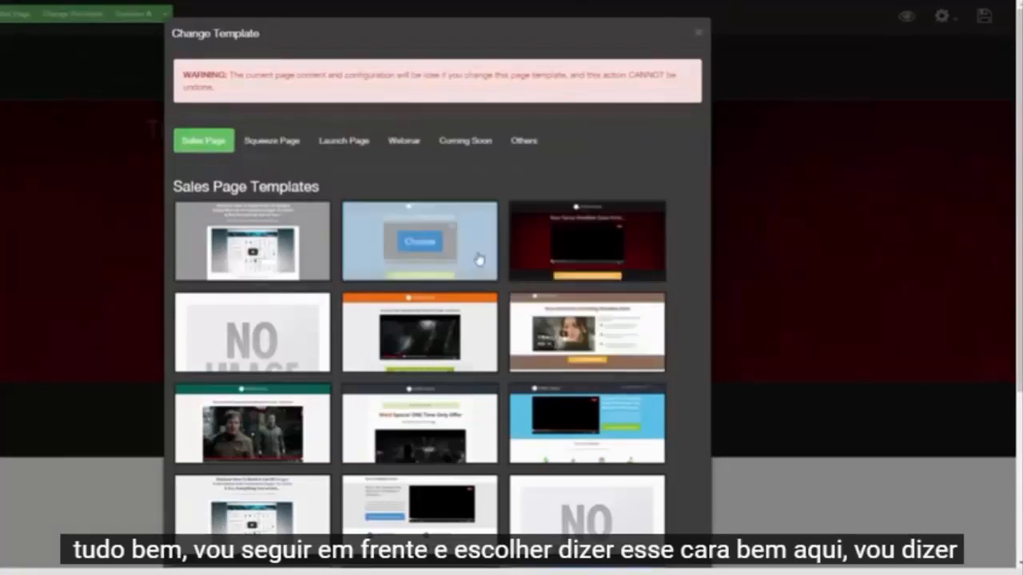
click(419, 242)
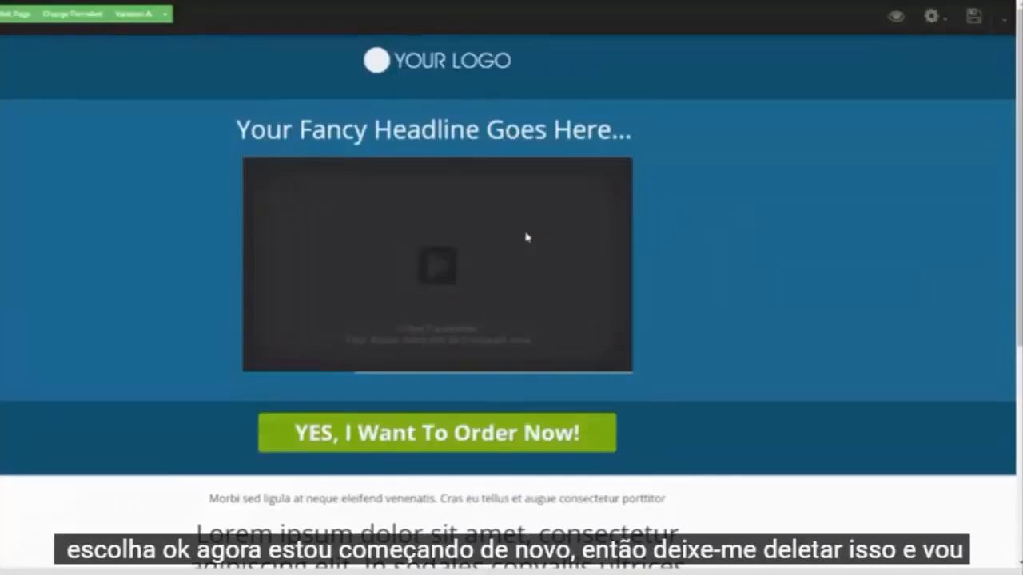
Delete the video placeholder and the fancy headline from the blue section
mouse_move(531, 223)
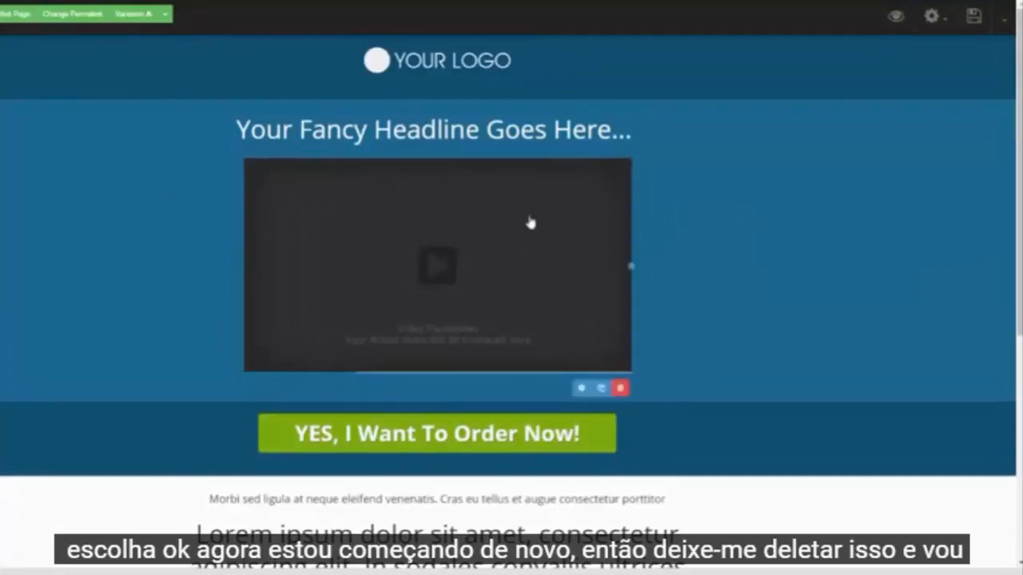
click(621, 390)
click(466, 64)
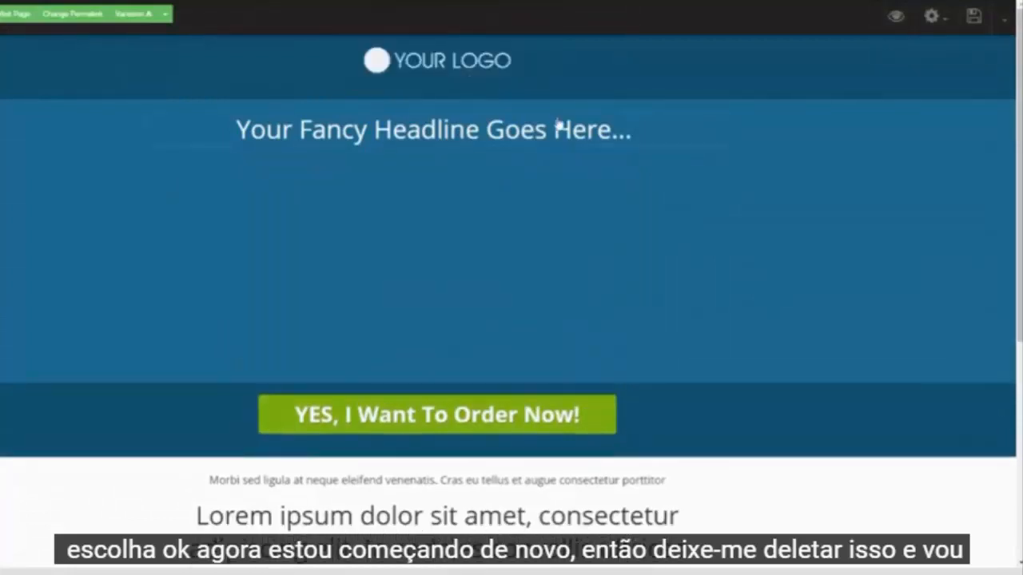
mouse_move(559, 128)
click(717, 161)
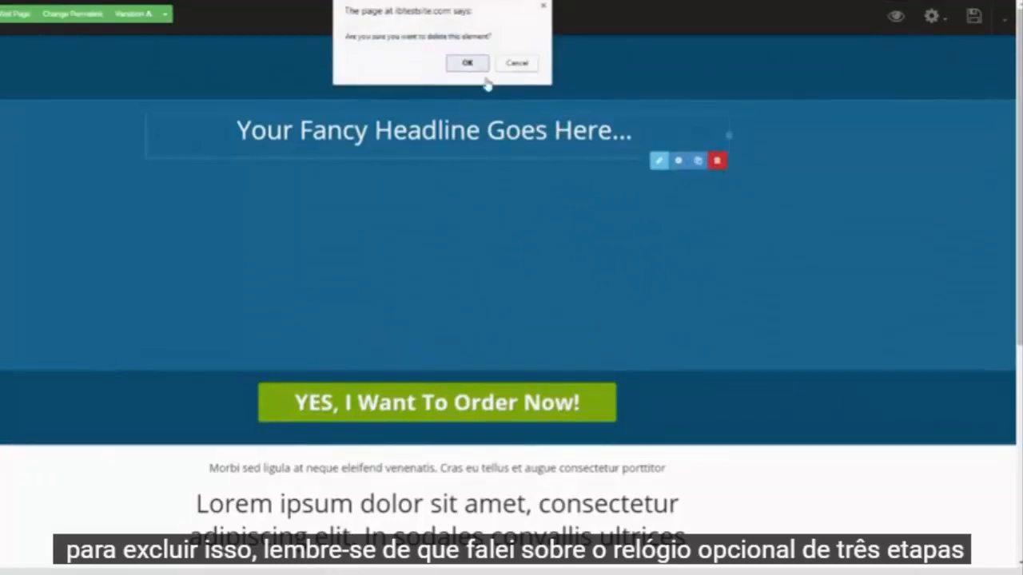
click(470, 64)
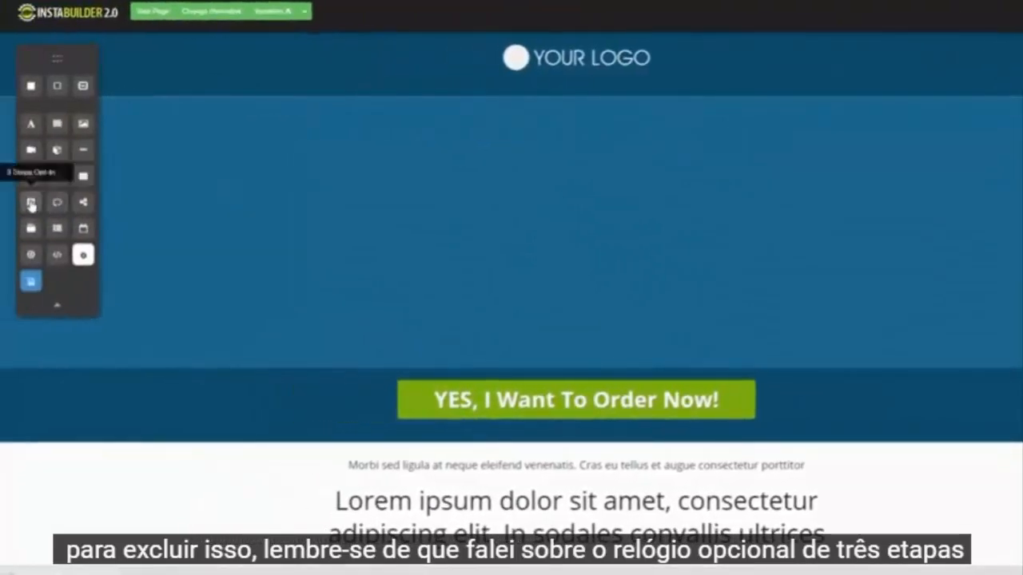
Add a 3 Steps Opt-In element to the empty blue section and advance through it to the registration form step
drag(368, 232, 704, 186)
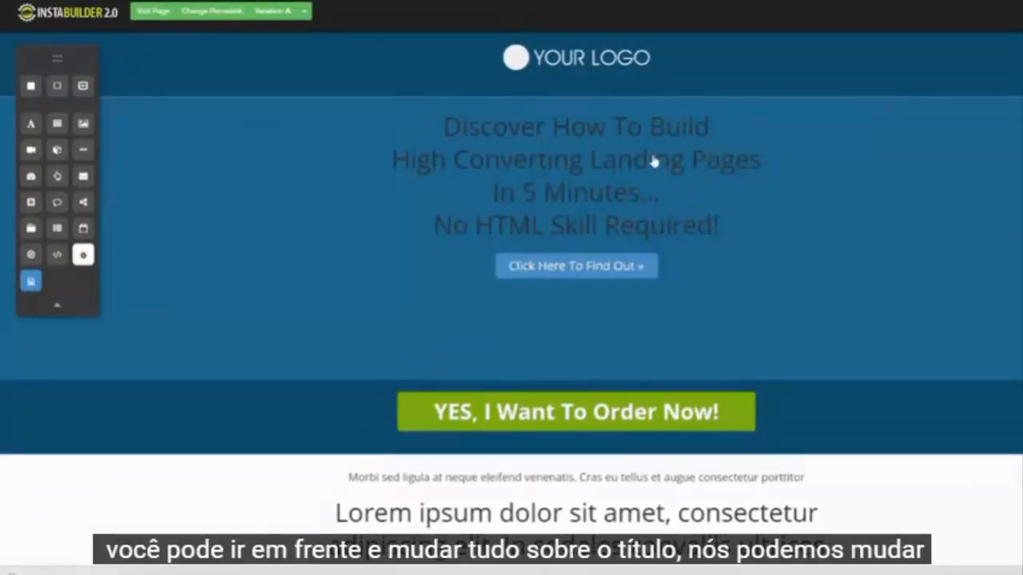
click(643, 270)
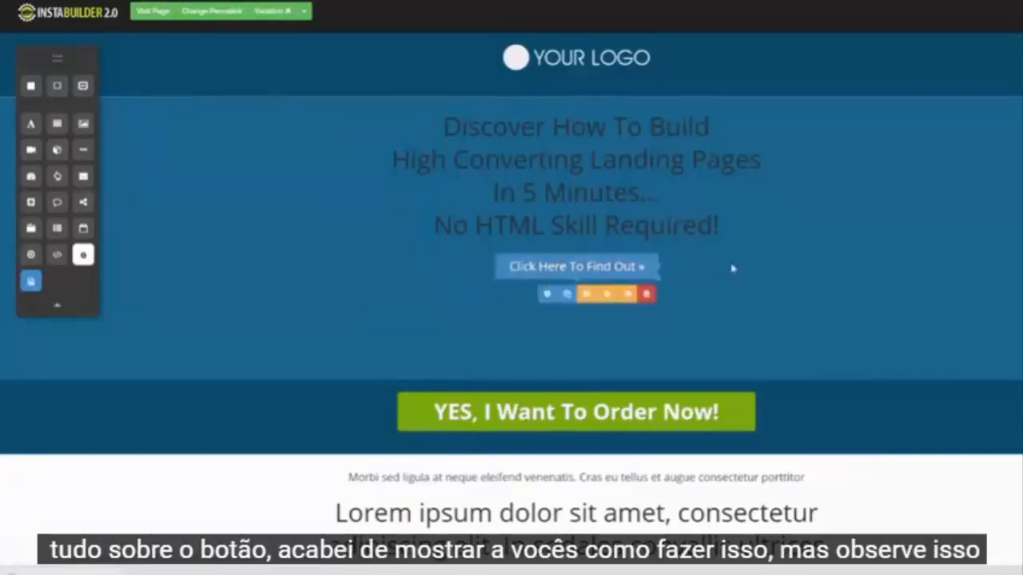
click(705, 278)
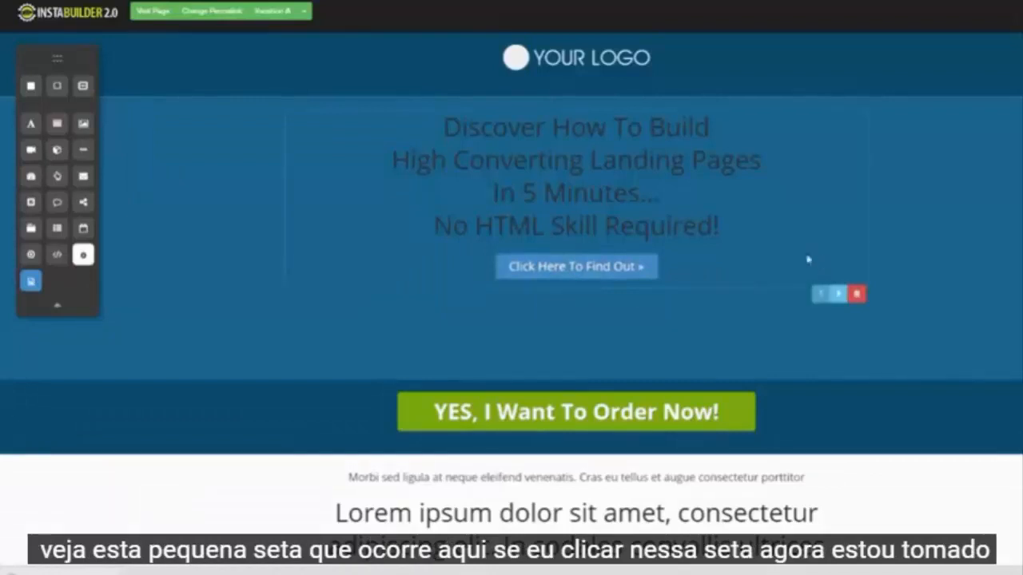
click(840, 301)
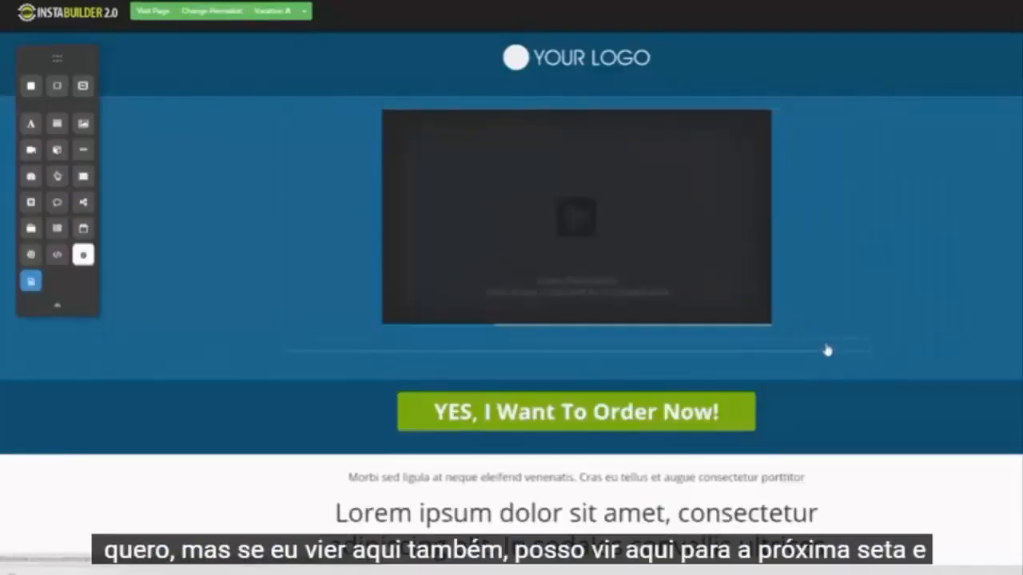
mouse_move(827, 348)
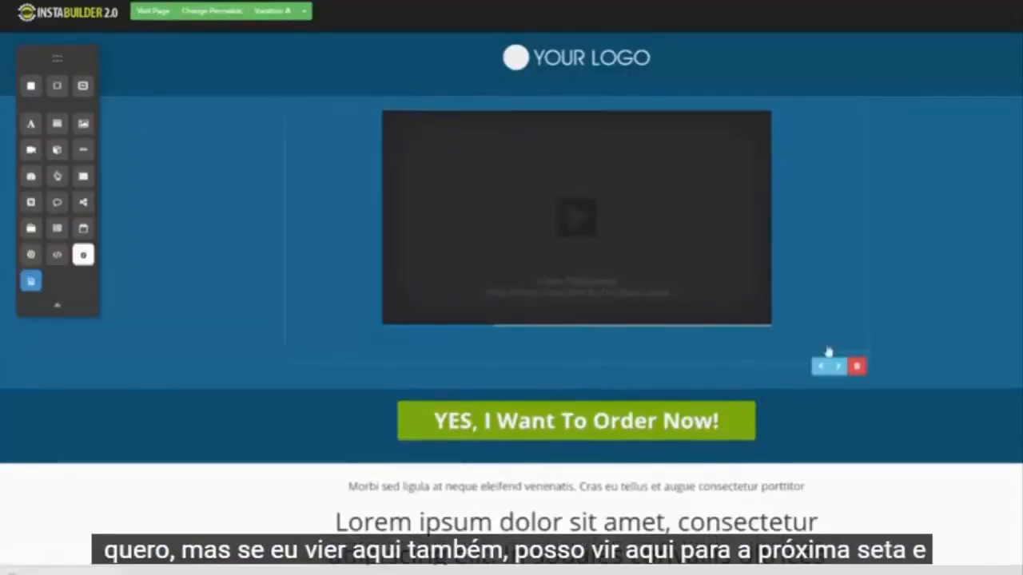
click(840, 367)
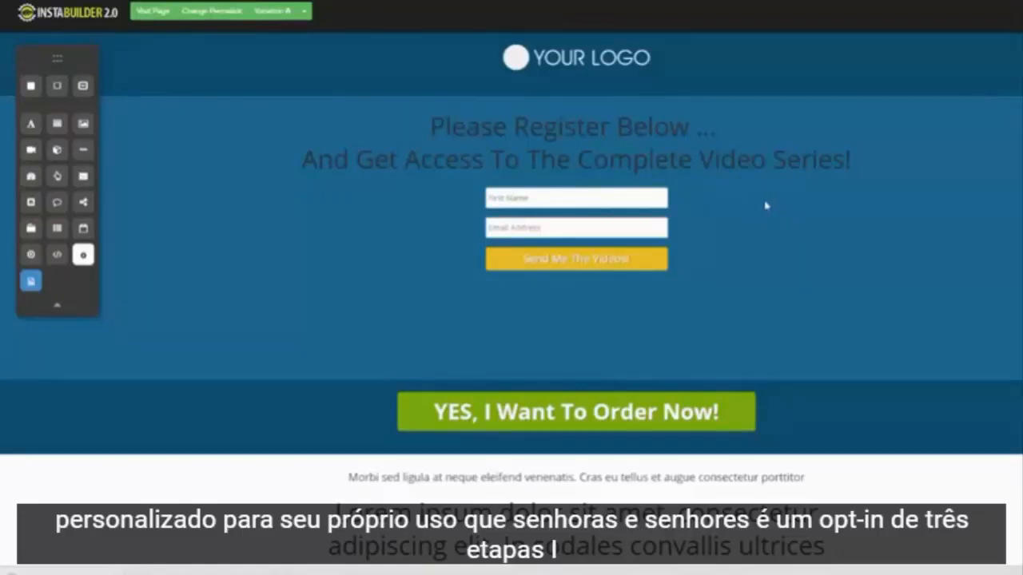
Delete the registration headline and the remaining three-step opt-in element
click(857, 189)
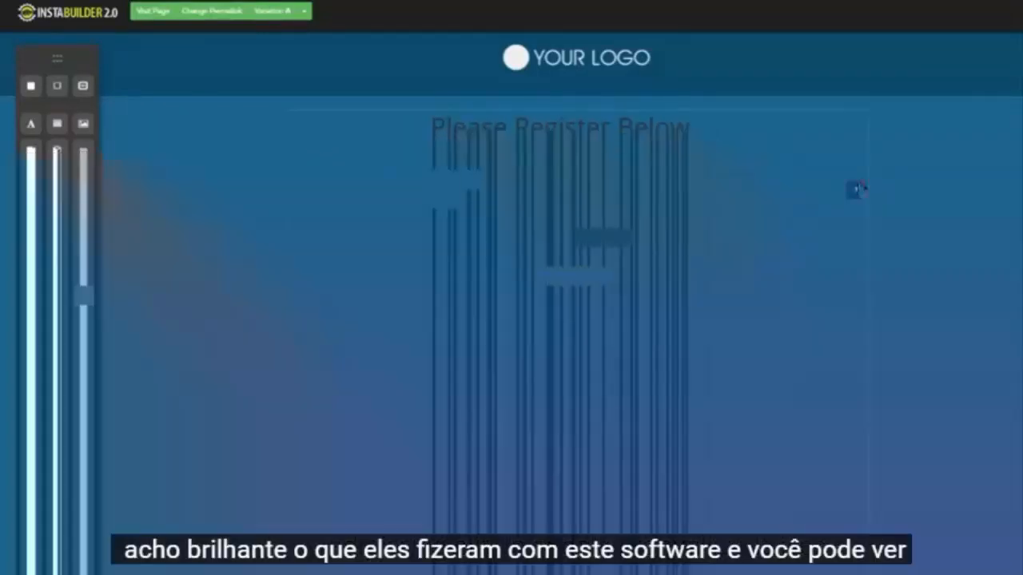
click(606, 61)
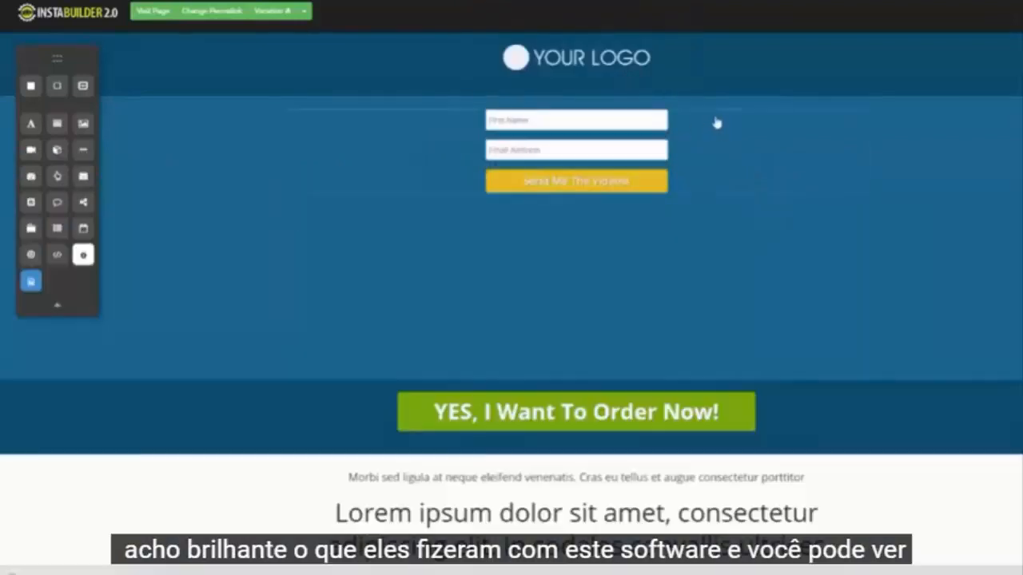
click(856, 214)
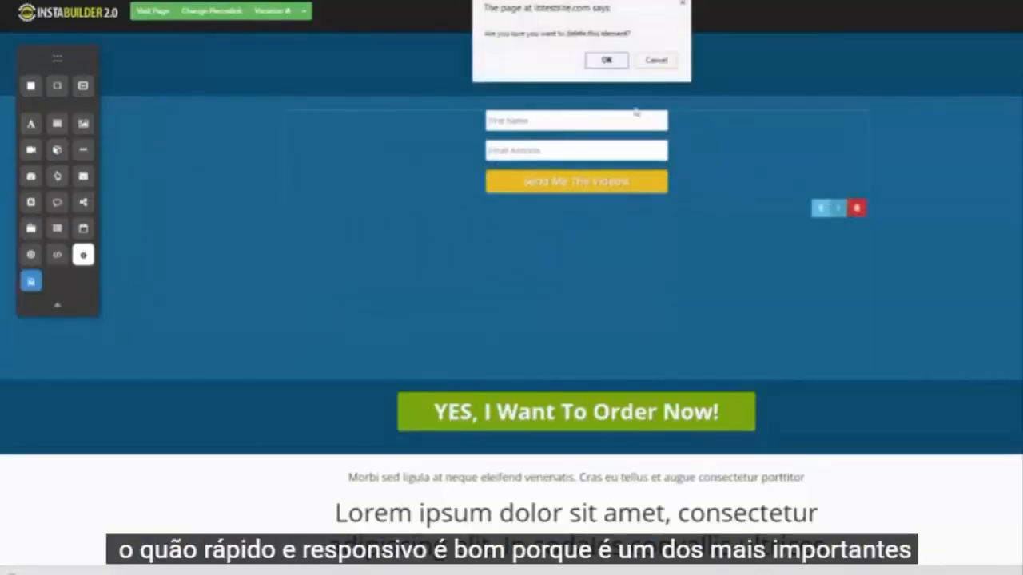
click(607, 61)
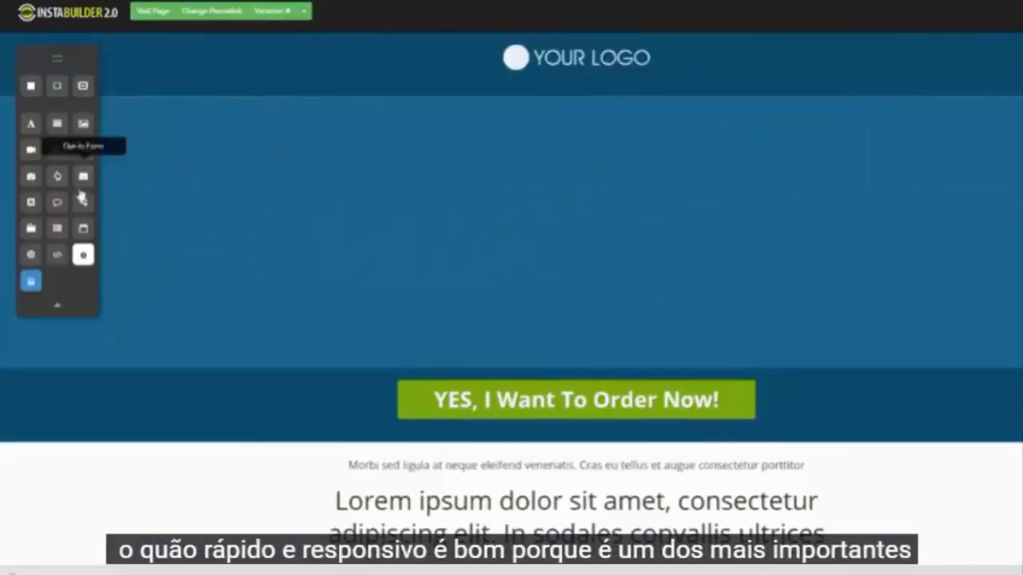
Add a Facebook comments element to the blue section and a social share element beneath it
drag(57, 202, 470, 130)
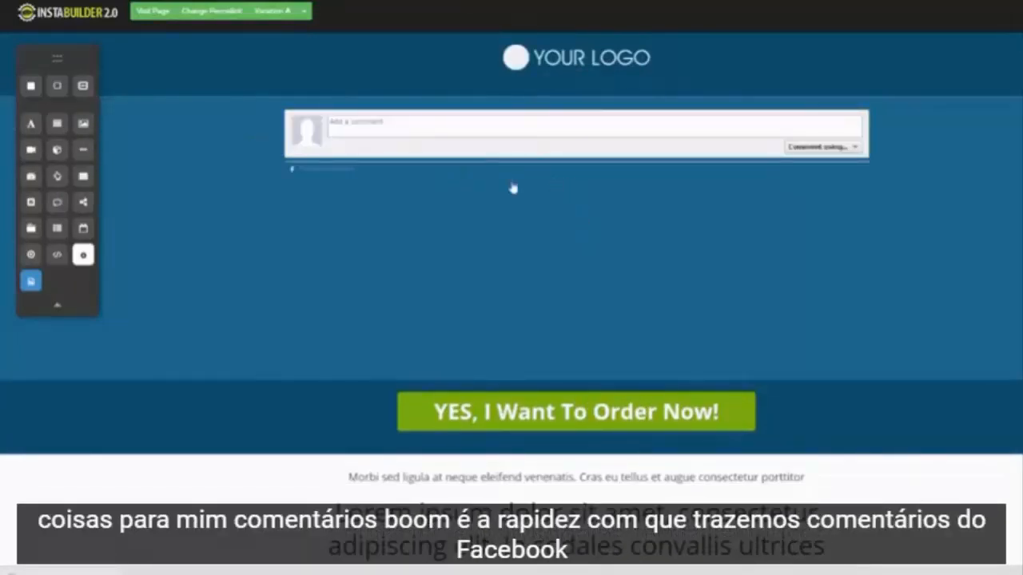
drag(78, 206, 411, 222)
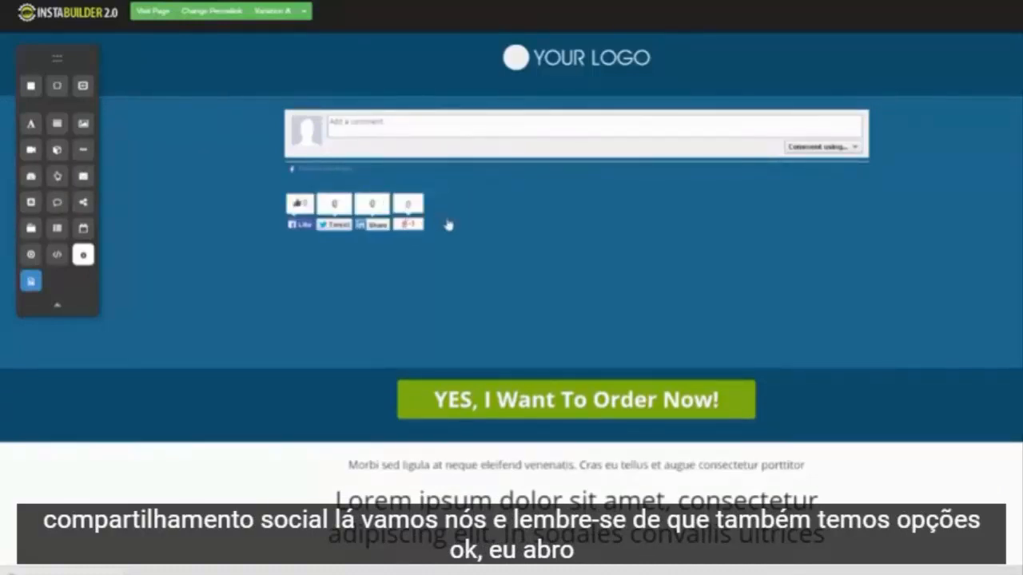
Set the social share button style to Small, turn off LinkedIn sharing, and close the settings
click(342, 255)
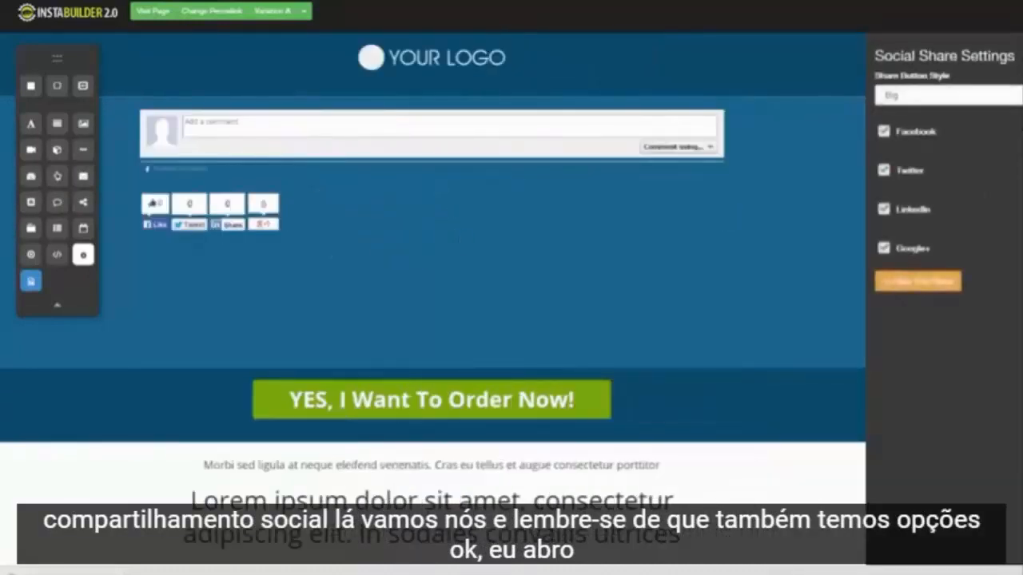
click(916, 95)
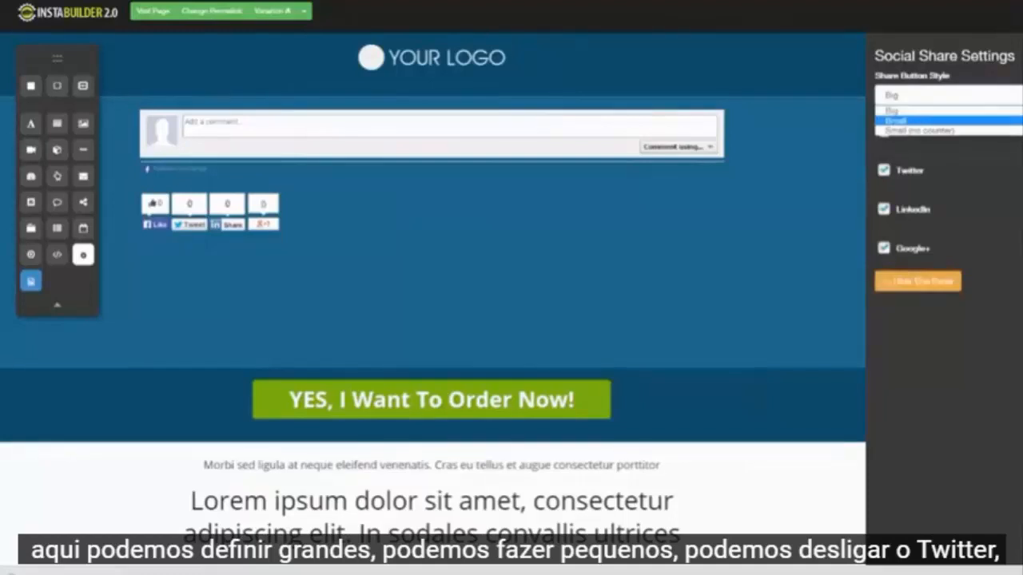
click(900, 120)
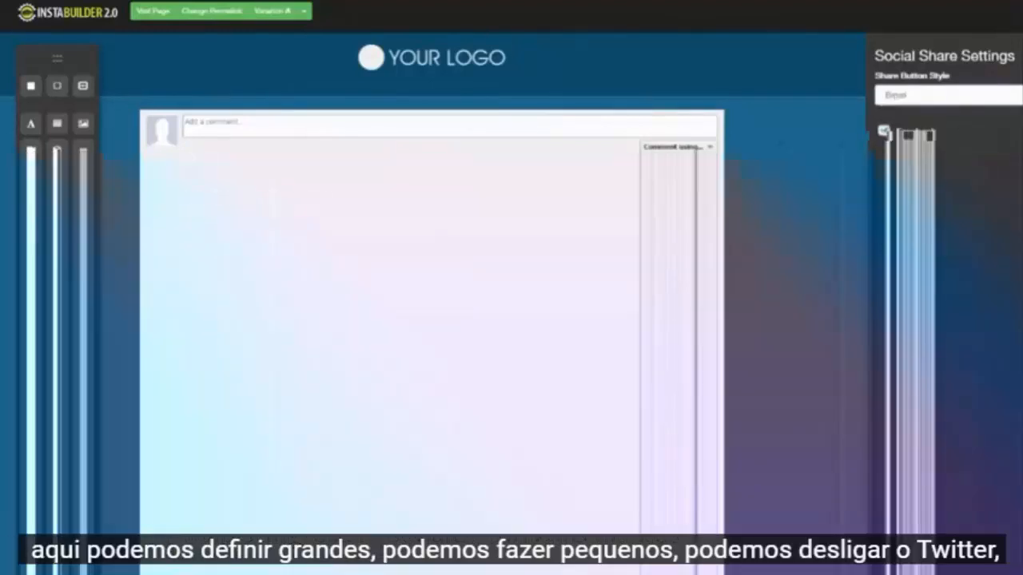
click(884, 170)
click(885, 209)
click(883, 250)
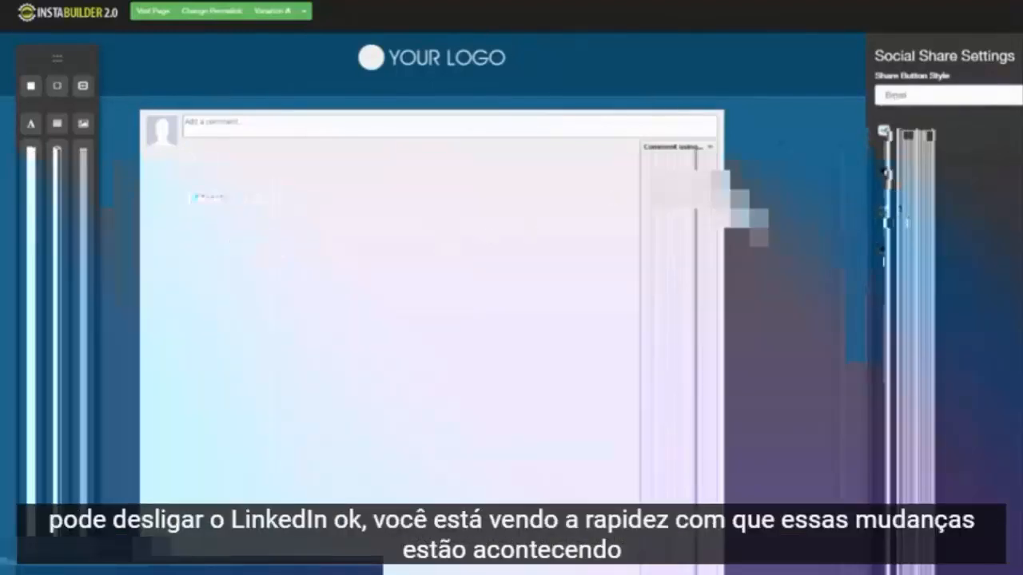
click(630, 113)
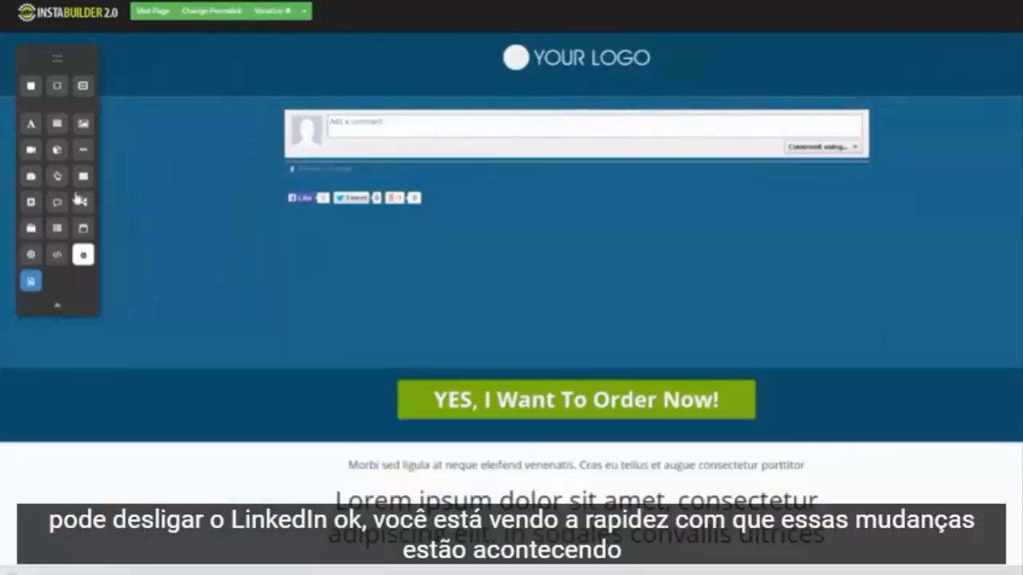
Try out a tabs element between the comments box and the share buttons, and delete both the comments box and the tabs
drag(32, 232, 473, 202)
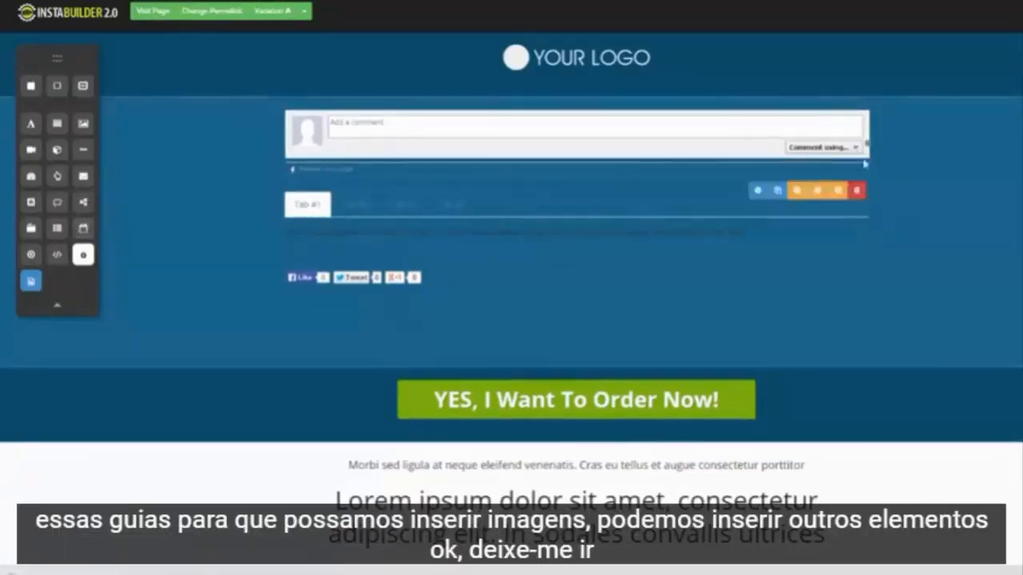
click(856, 191)
click(607, 62)
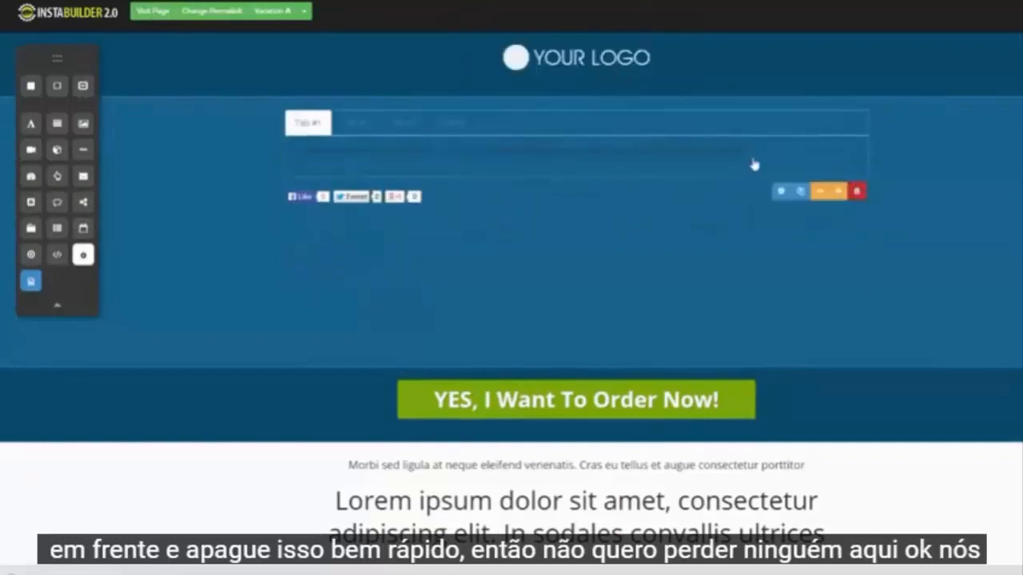
click(857, 190)
click(606, 62)
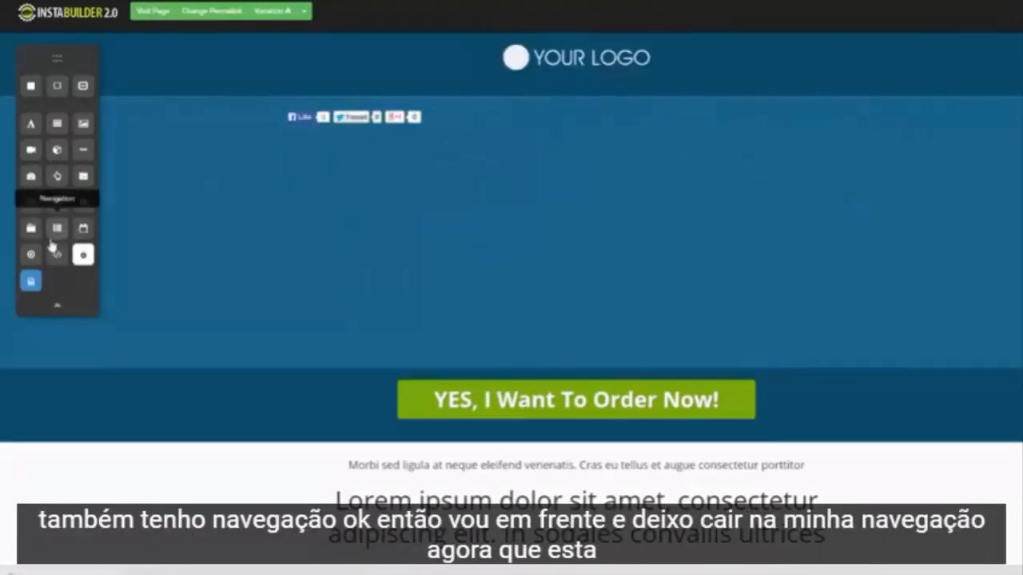
Add a navigation element beneath the social share buttons and assign the Demo Menu to it
drag(56, 240, 388, 142)
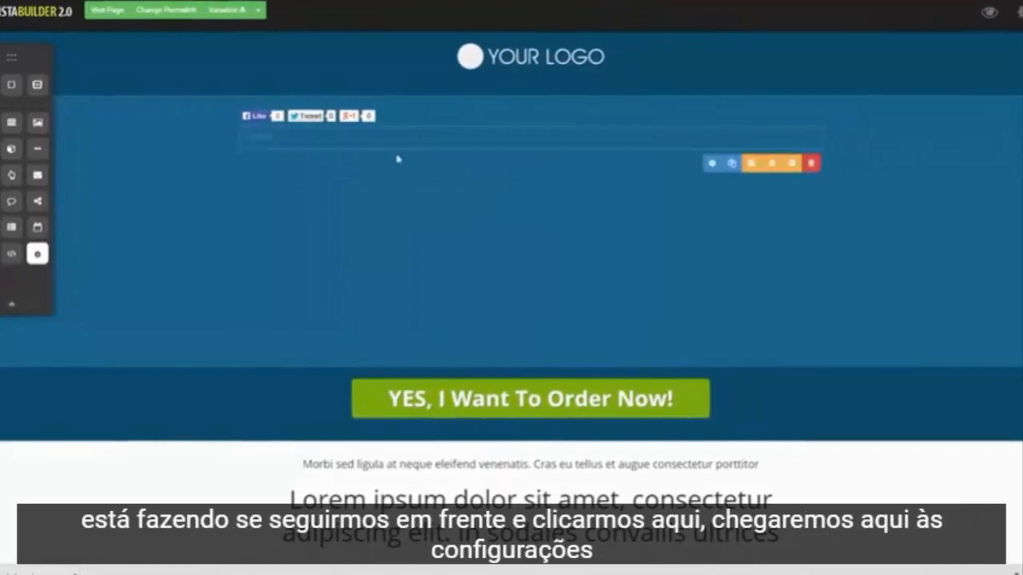
click(712, 163)
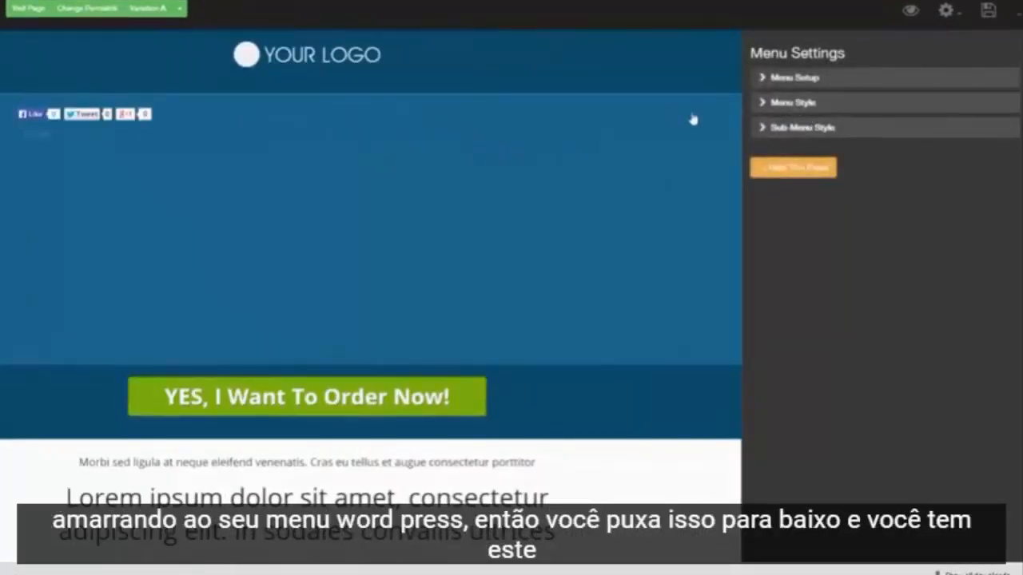
click(762, 79)
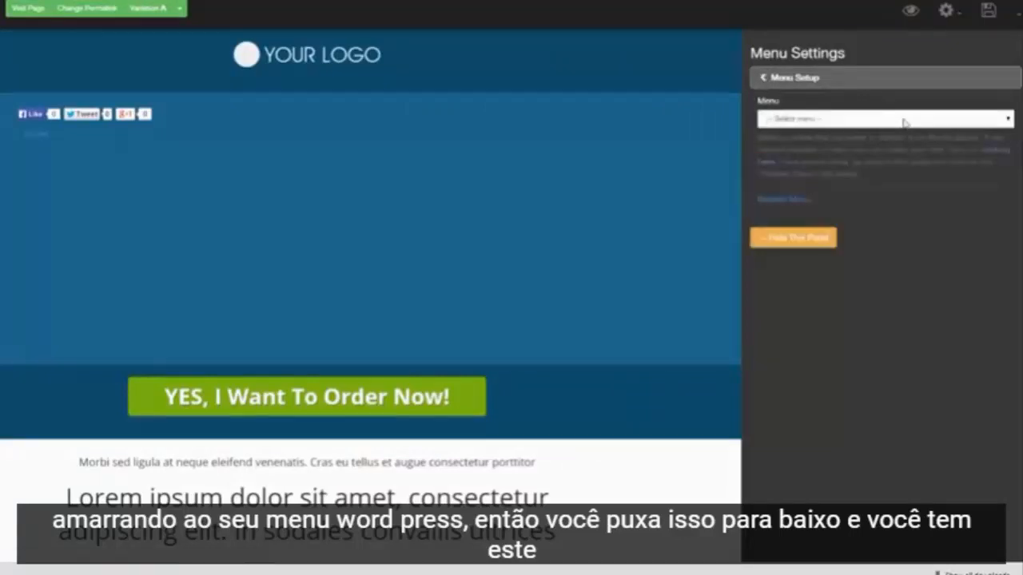
click(992, 121)
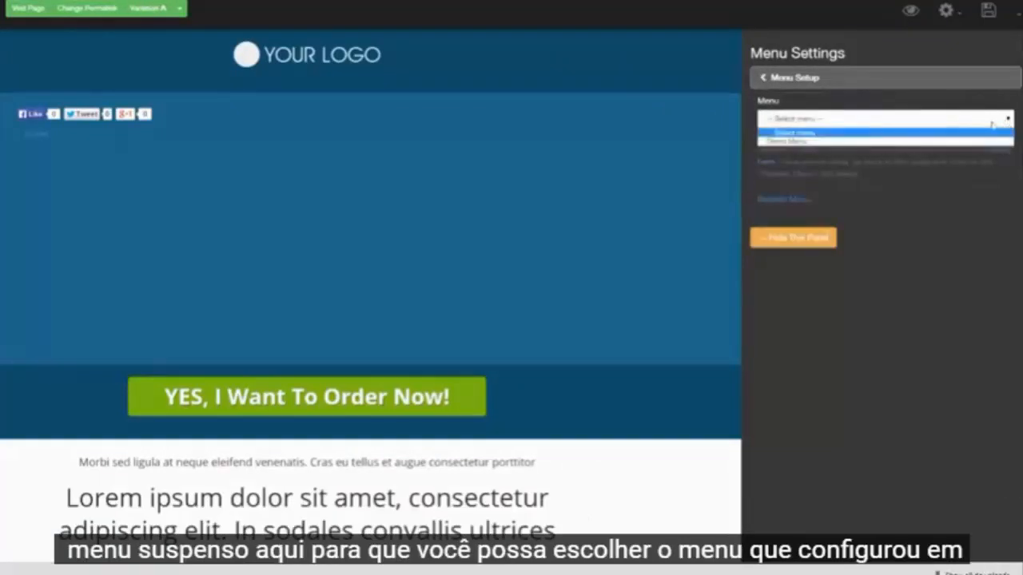
click(792, 142)
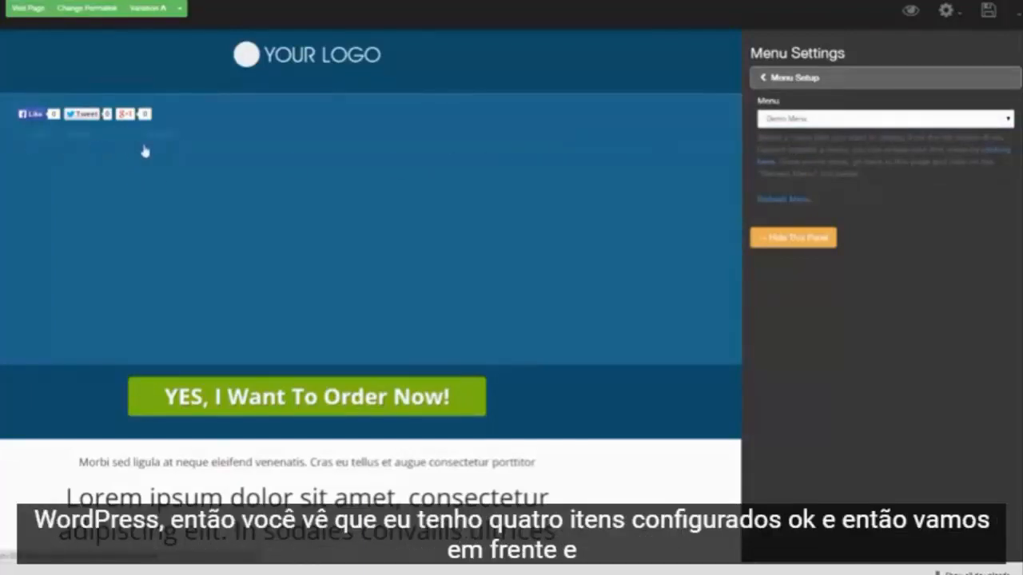
click(766, 84)
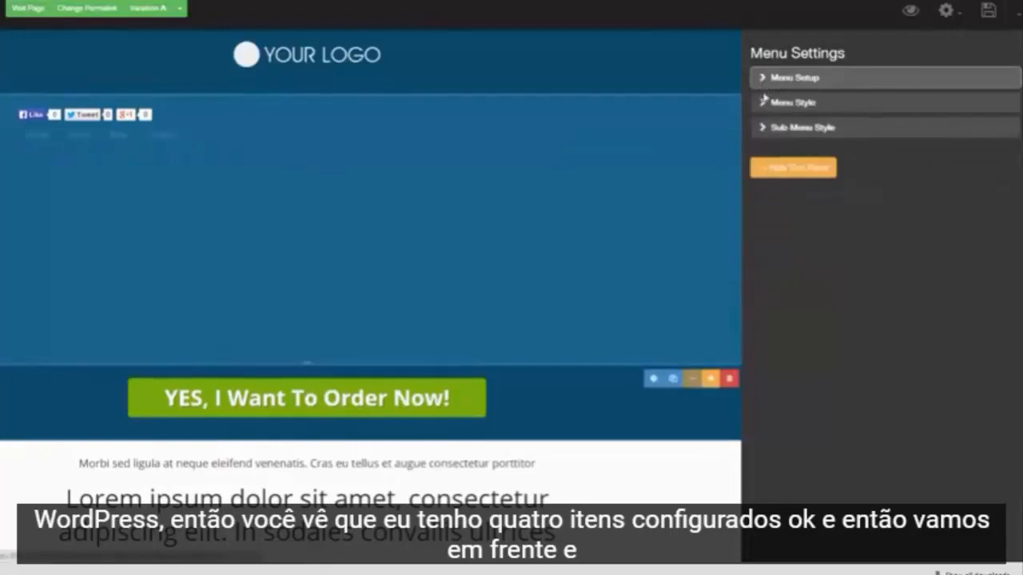
Try the plain menu style with separator lines on the navigation menu and switch it to the Flat Box style
click(767, 101)
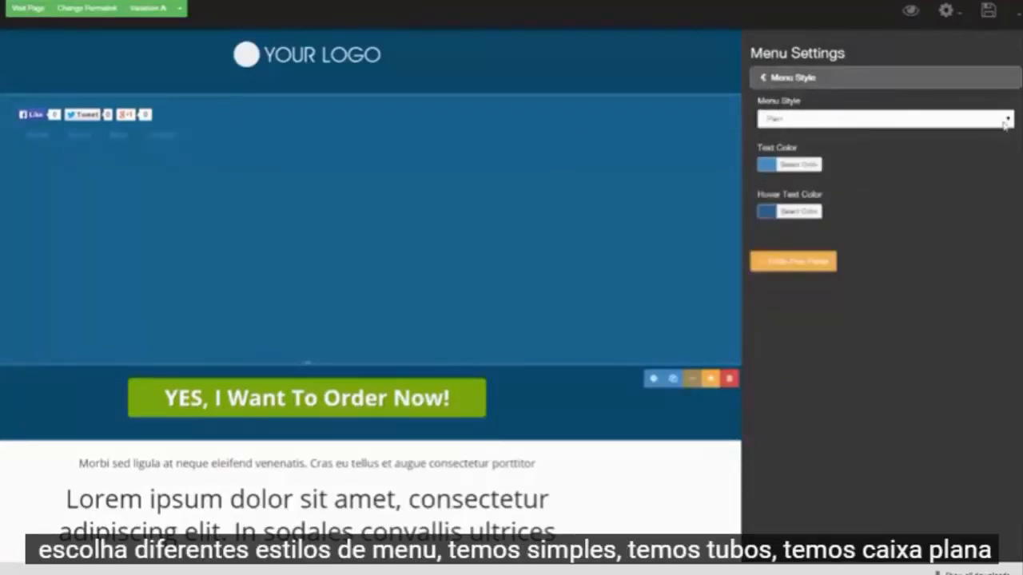
click(1004, 124)
click(980, 144)
click(1009, 121)
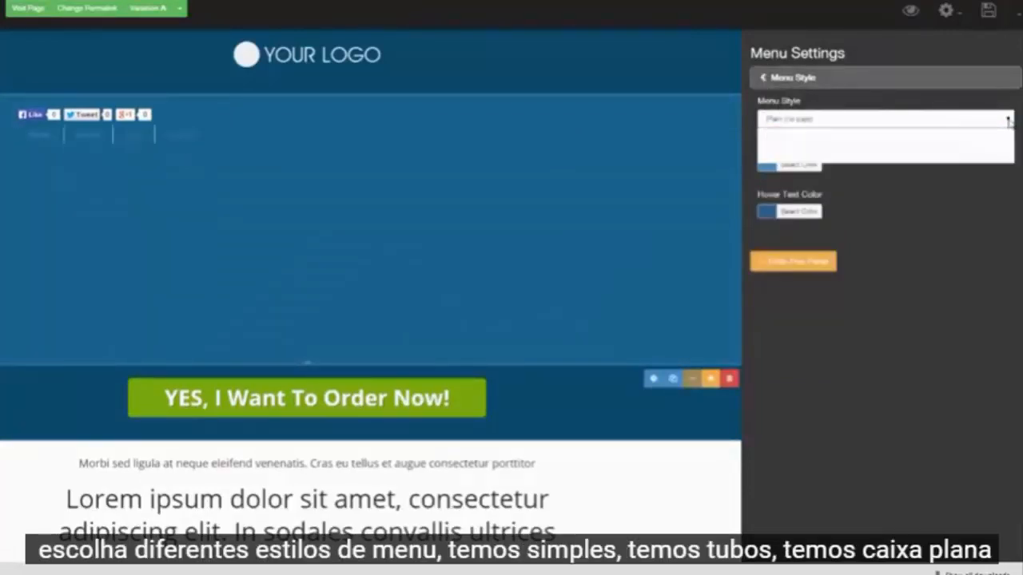
click(986, 152)
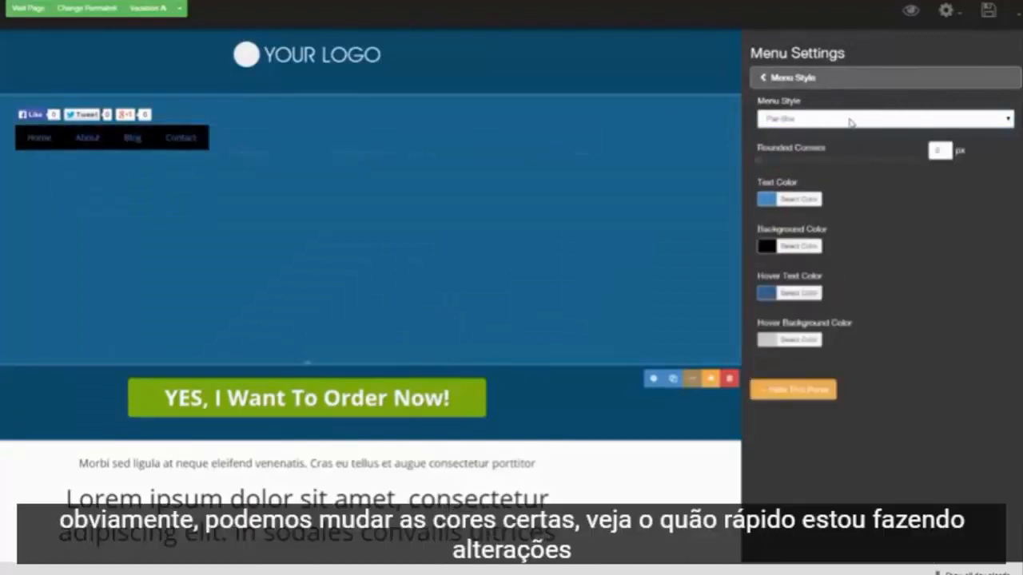
Give the navigation menu a light turquoise background color and round its corners slightly
click(790, 247)
click(844, 295)
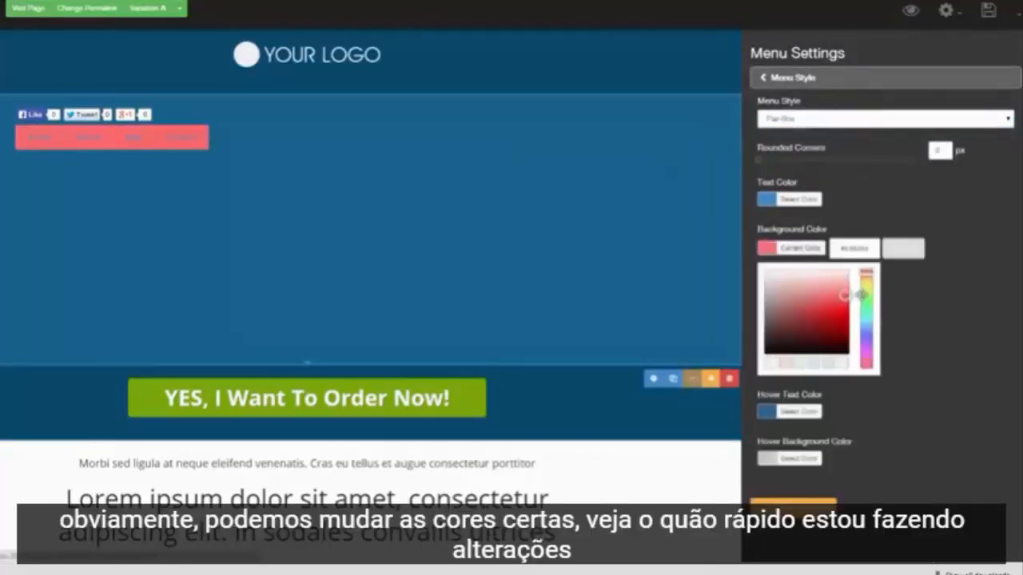
drag(861, 295, 833, 339)
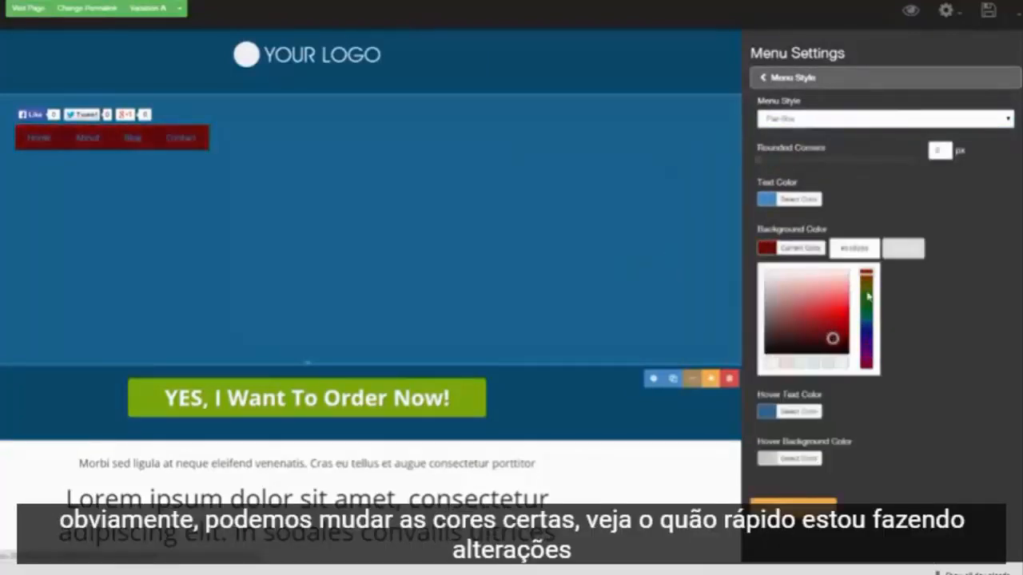
click(867, 322)
click(795, 276)
drag(759, 160, 807, 162)
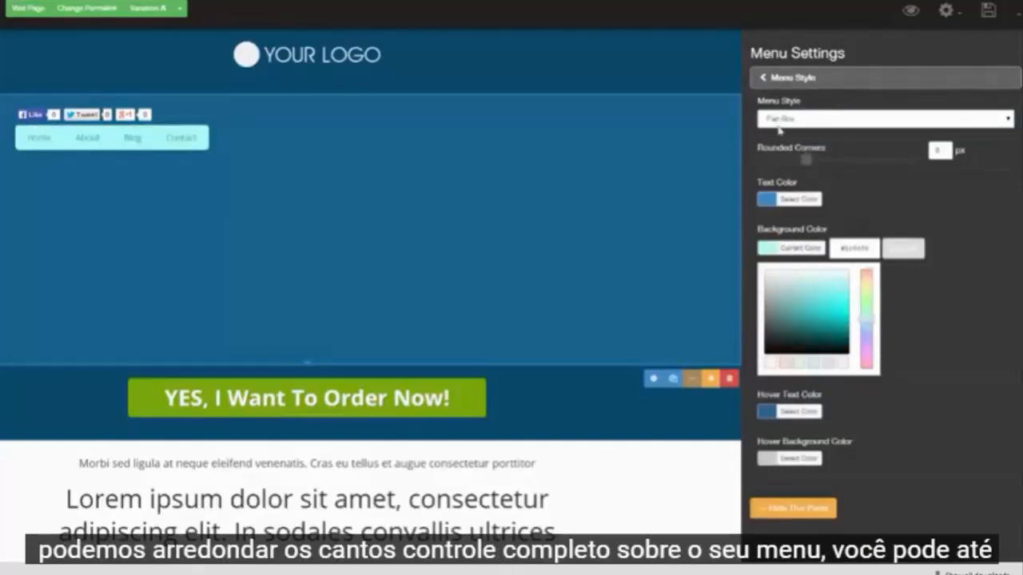
Review the sub-menu style options of the navigation menu and close its settings
click(765, 80)
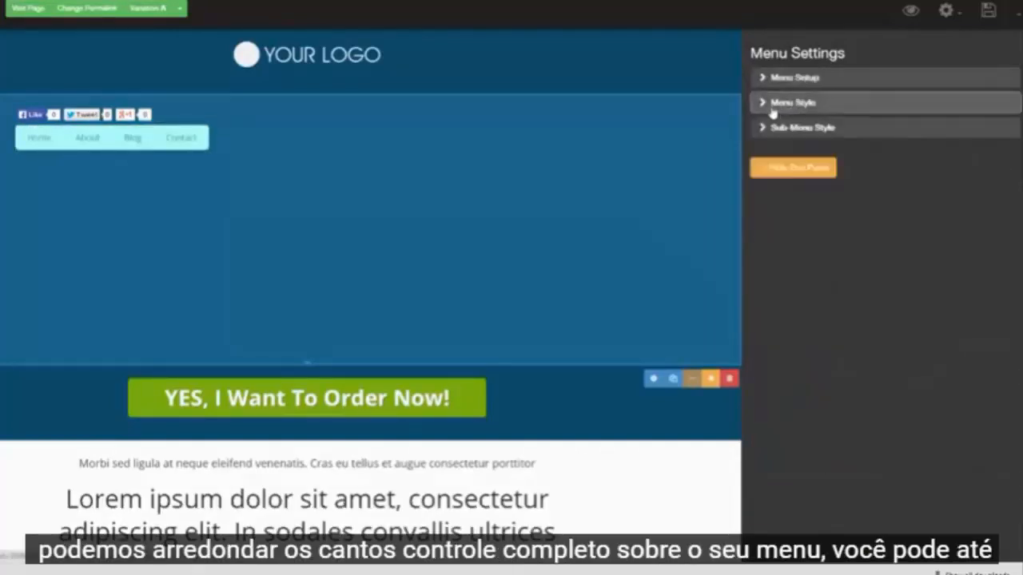
click(763, 129)
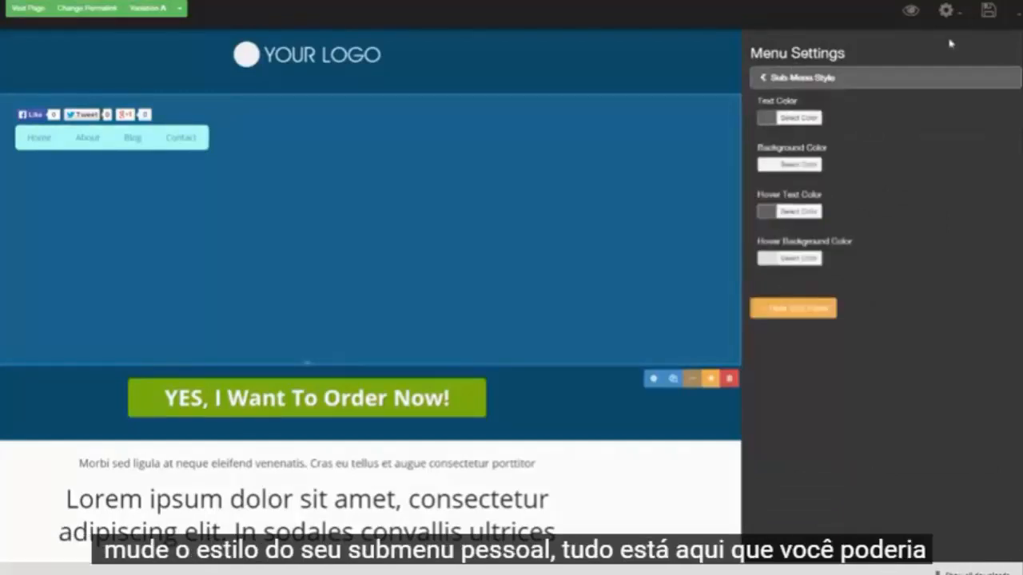
click(1019, 57)
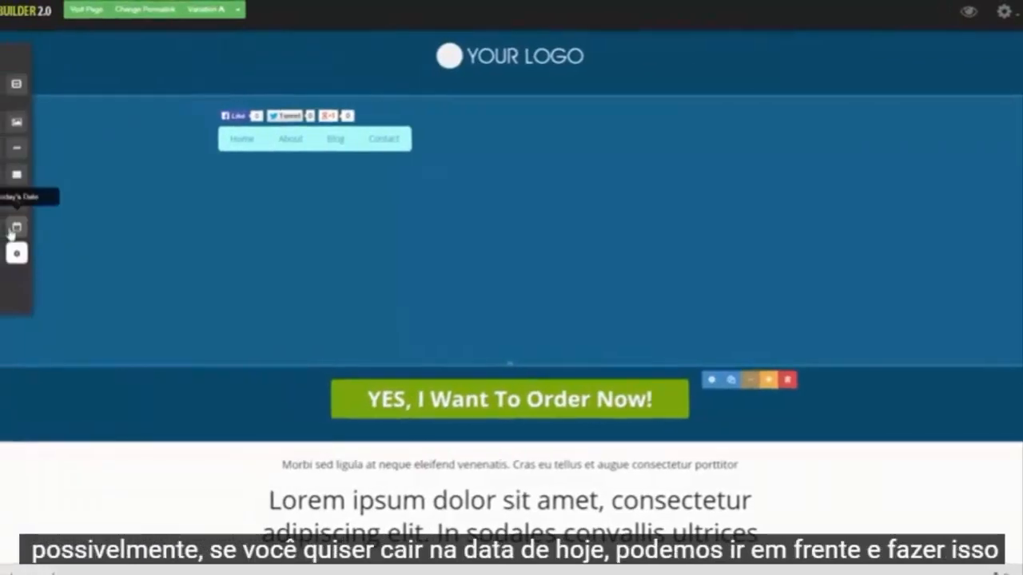
Add a today's date element beneath the navigation menu, check its date settings and close them
drag(85, 231, 494, 175)
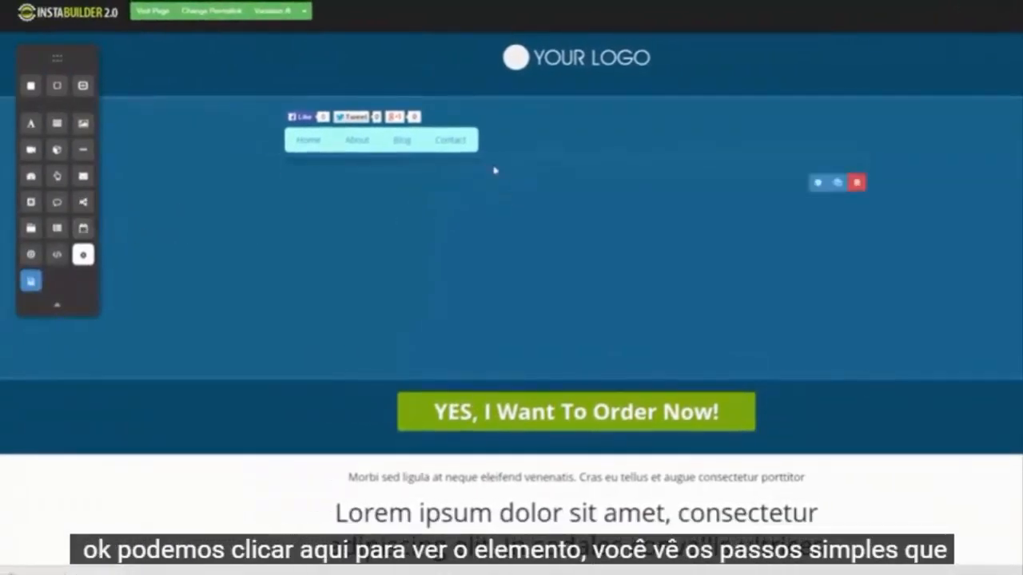
click(818, 182)
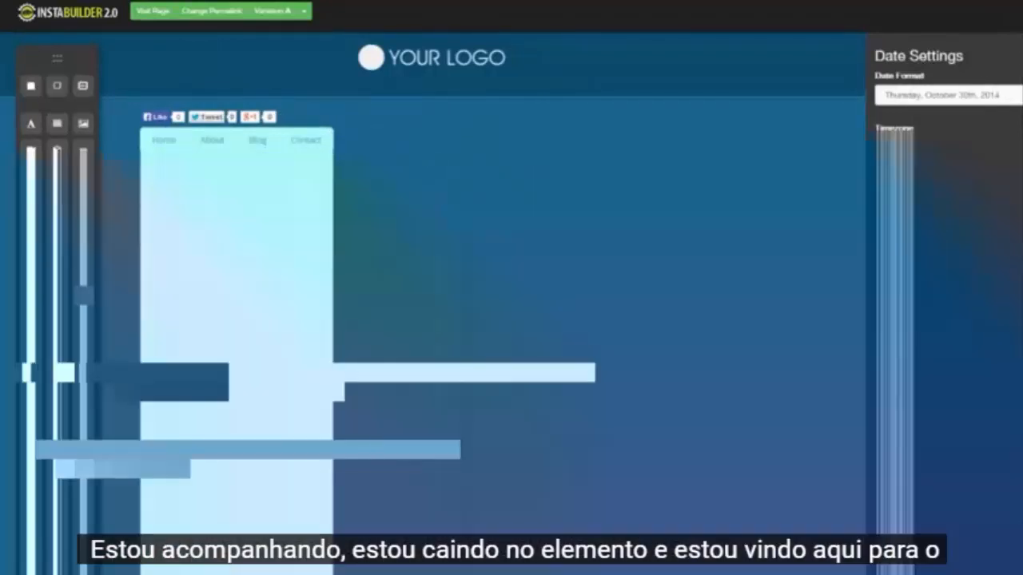
click(1018, 56)
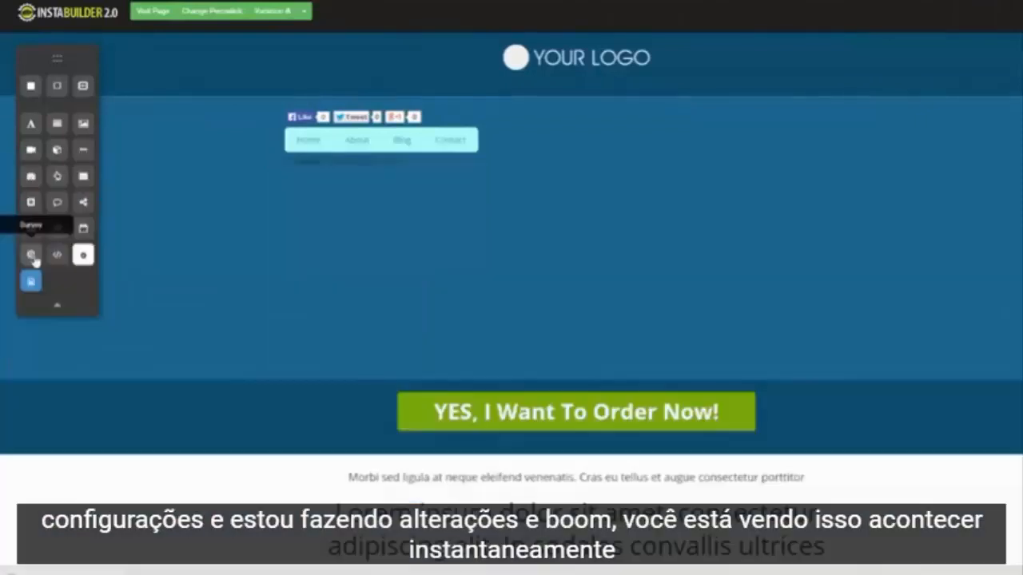
Try out a survey element beneath the date
drag(33, 258, 560, 195)
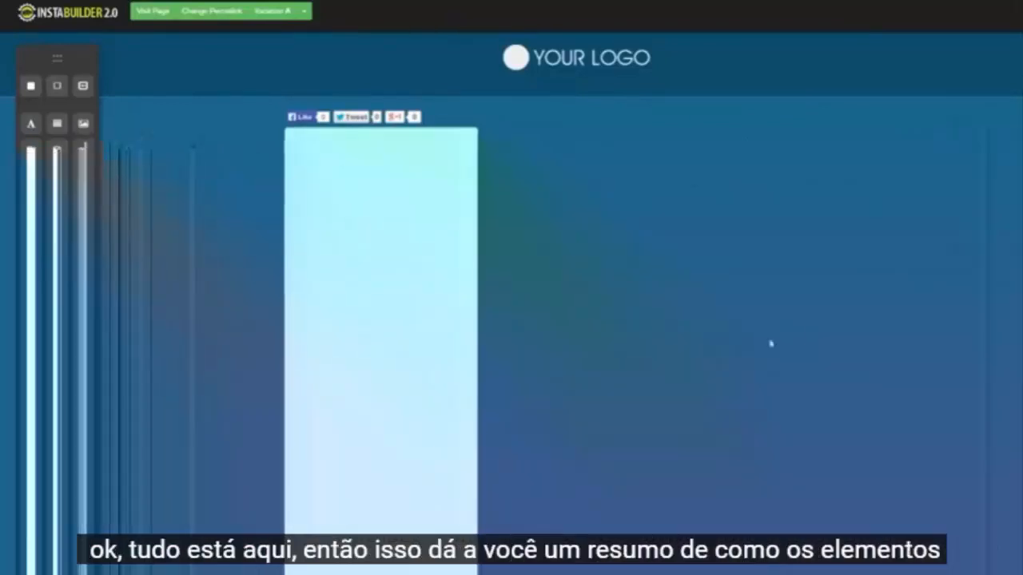
click(680, 149)
click(609, 60)
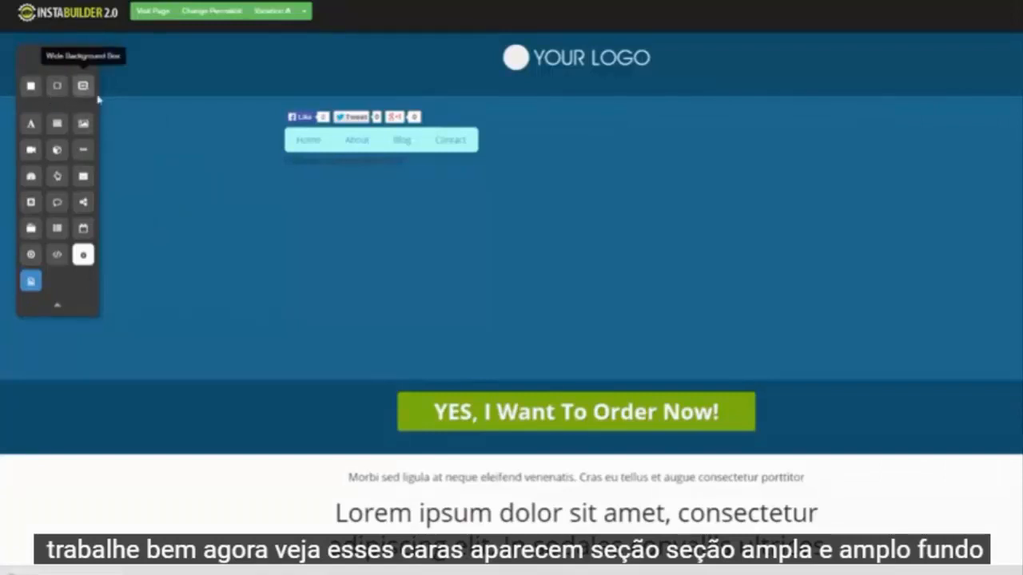
Add a wide section between the lorem ipsum headline and the three sub-headline columns
scroll(968, 142, down, 4)
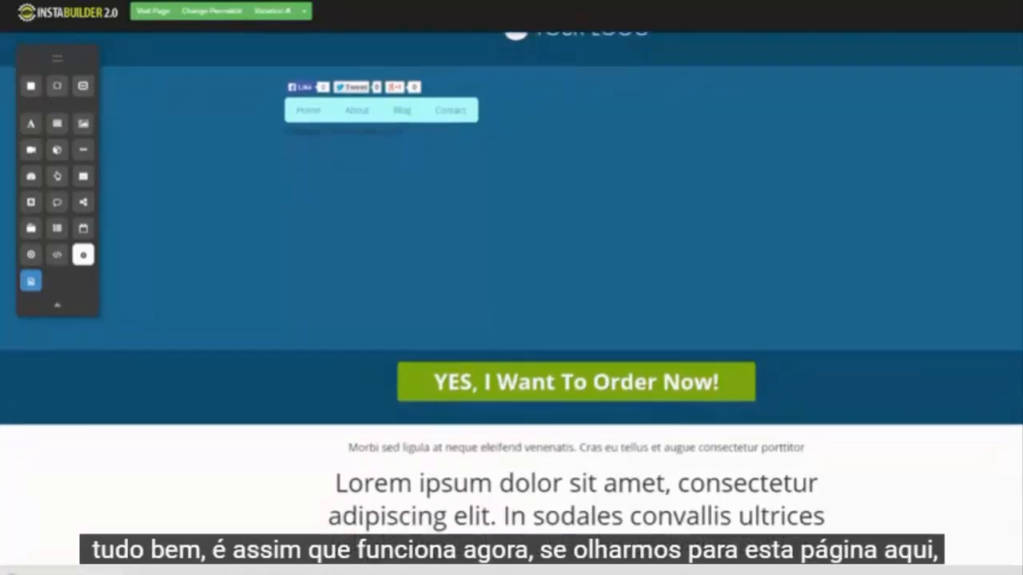
scroll(968, 142, up, 4)
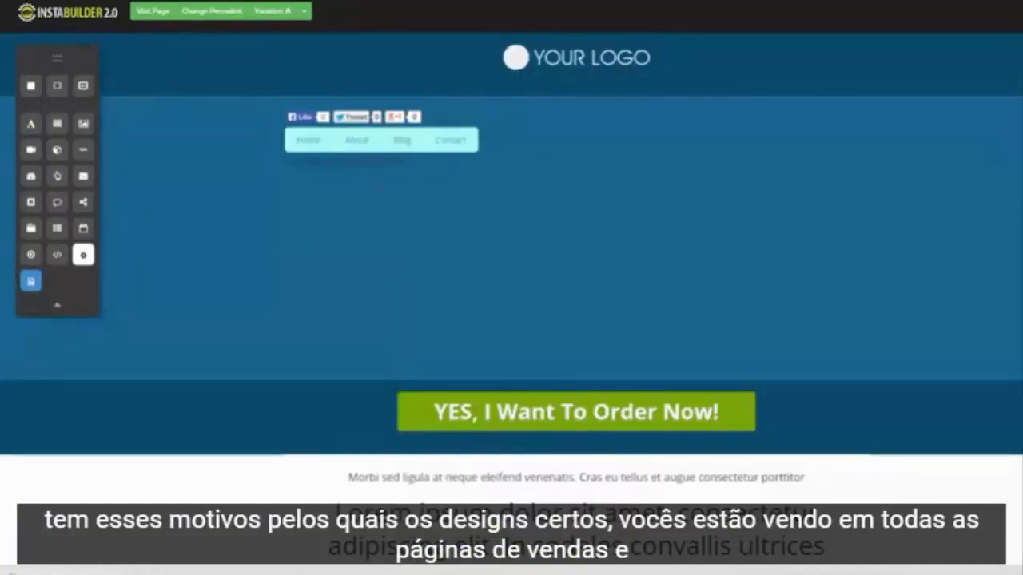
scroll(511, 288, down, 1)
scroll(959, 76, down, 4)
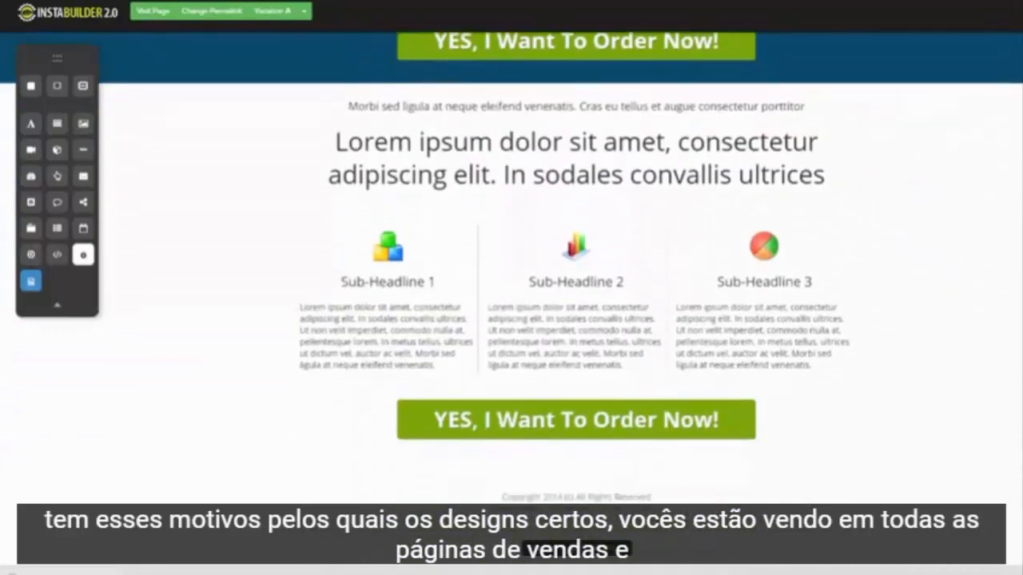
scroll(959, 77, up, 4)
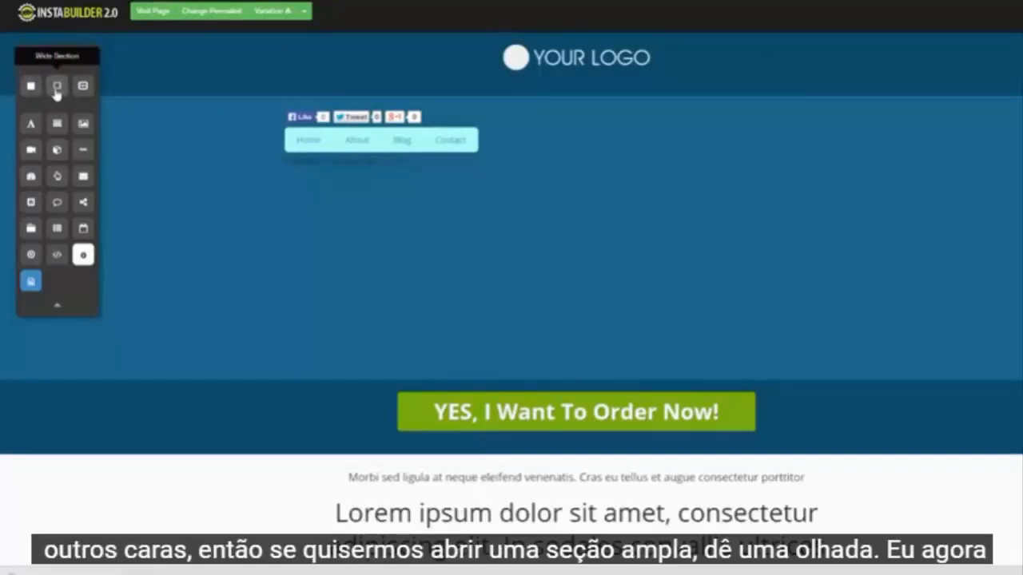
drag(57, 93, 450, 379)
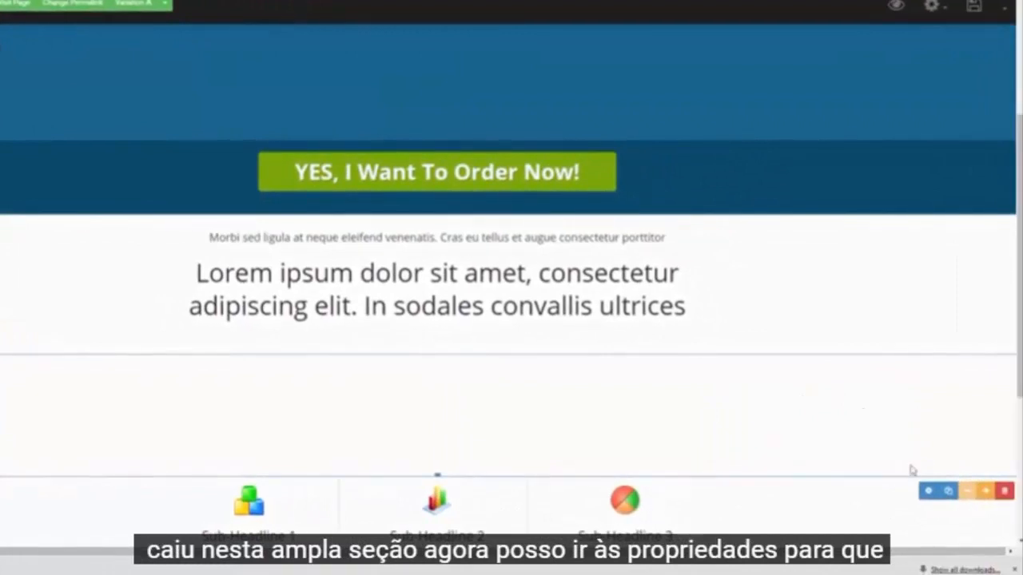
Apply a pre-made dark red pattern as the background of the new wide section
click(927, 492)
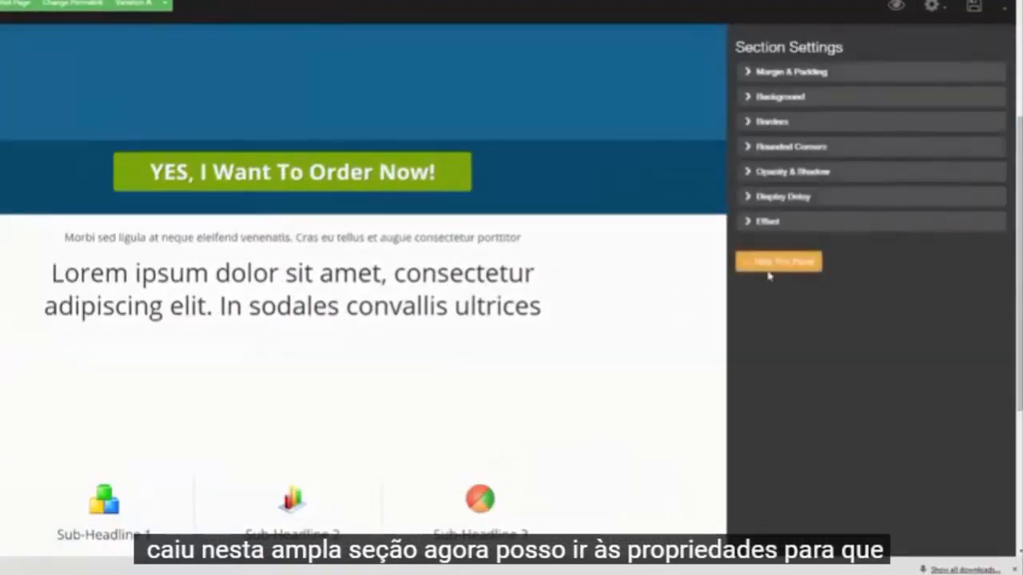
click(751, 78)
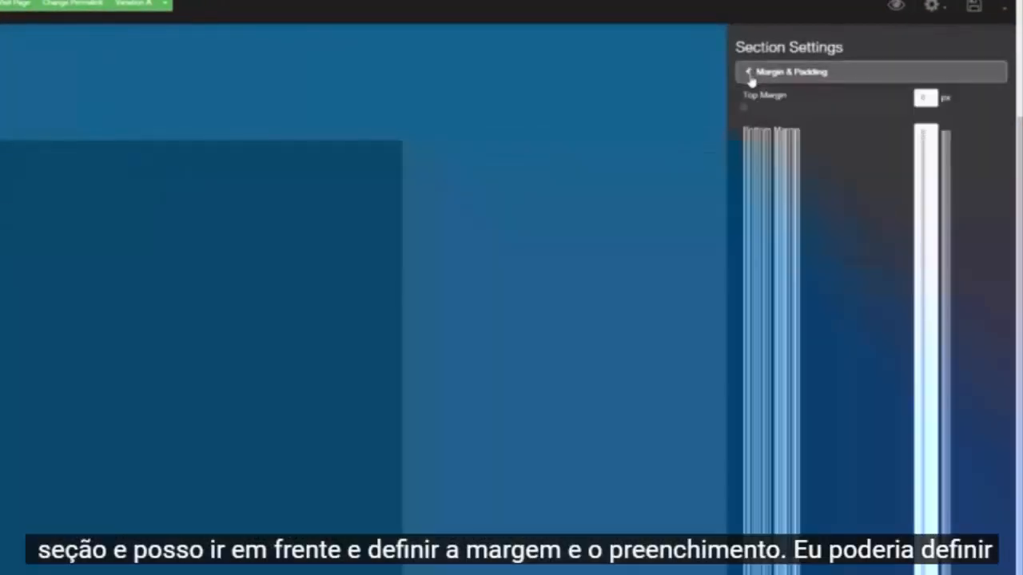
click(747, 82)
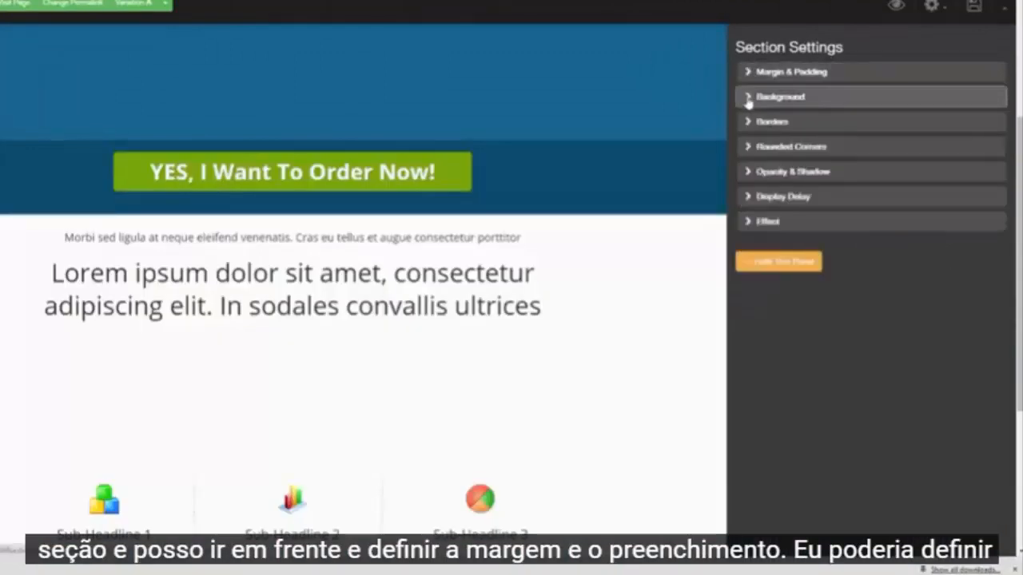
click(747, 95)
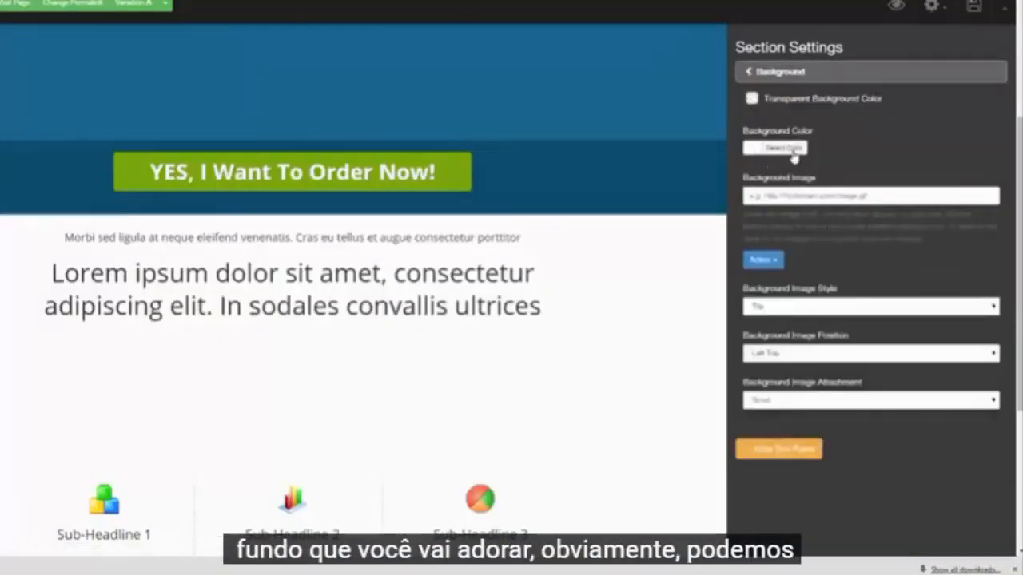
click(763, 261)
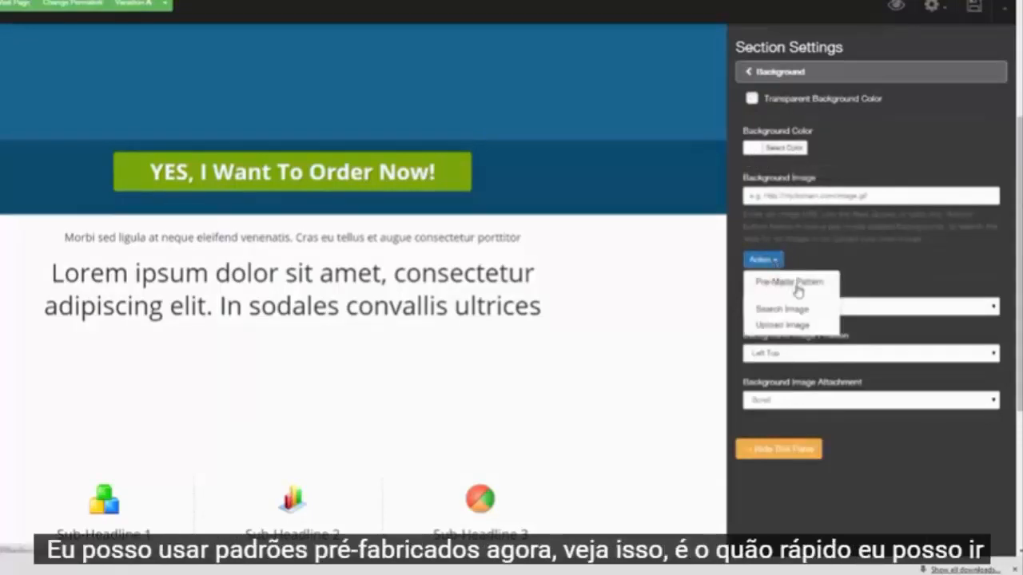
click(797, 284)
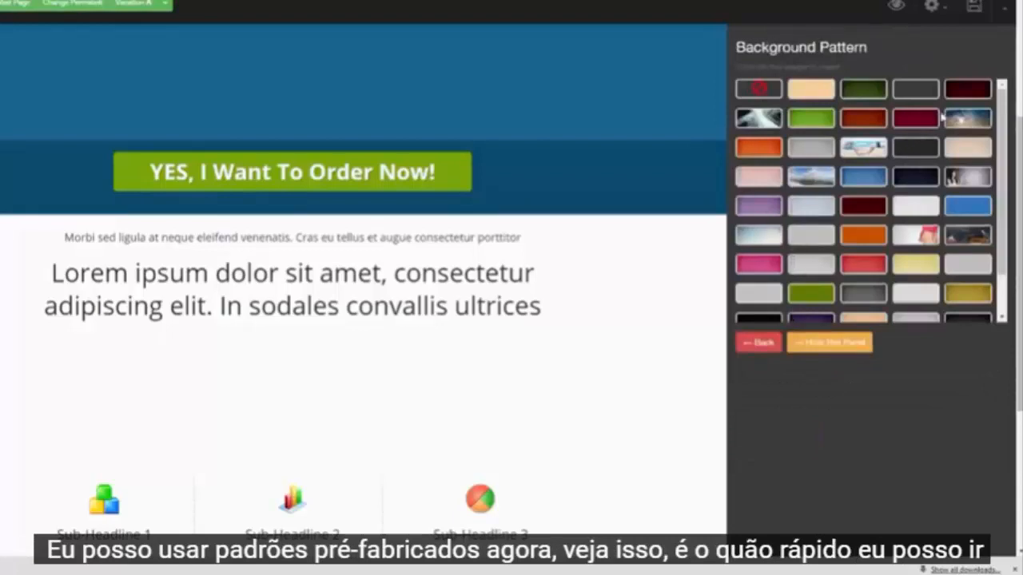
click(958, 93)
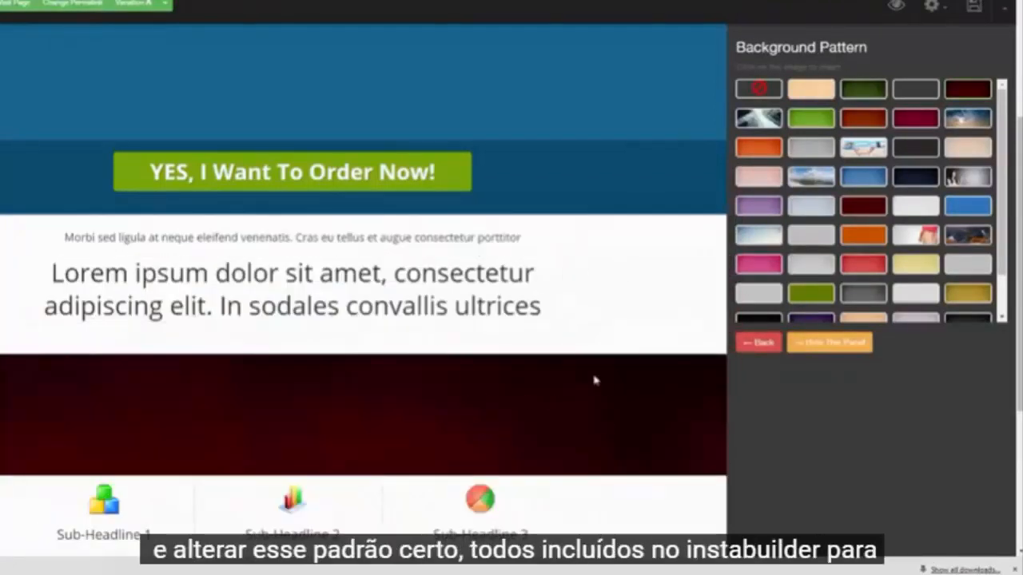
Change the wide section's background to the dark grey textured pattern and clone the section
click(914, 124)
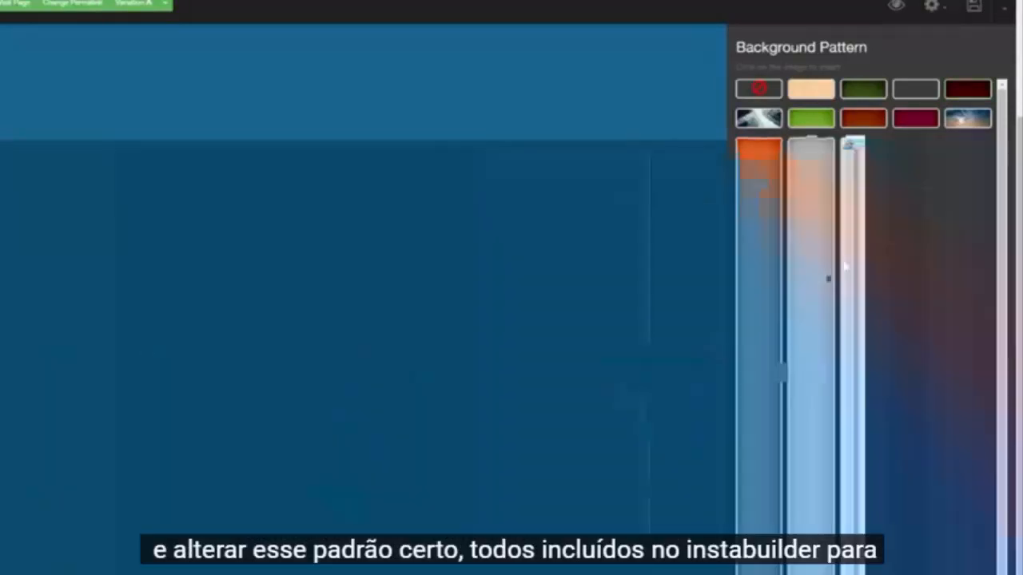
drag(1007, 202, 1007, 136)
click(873, 297)
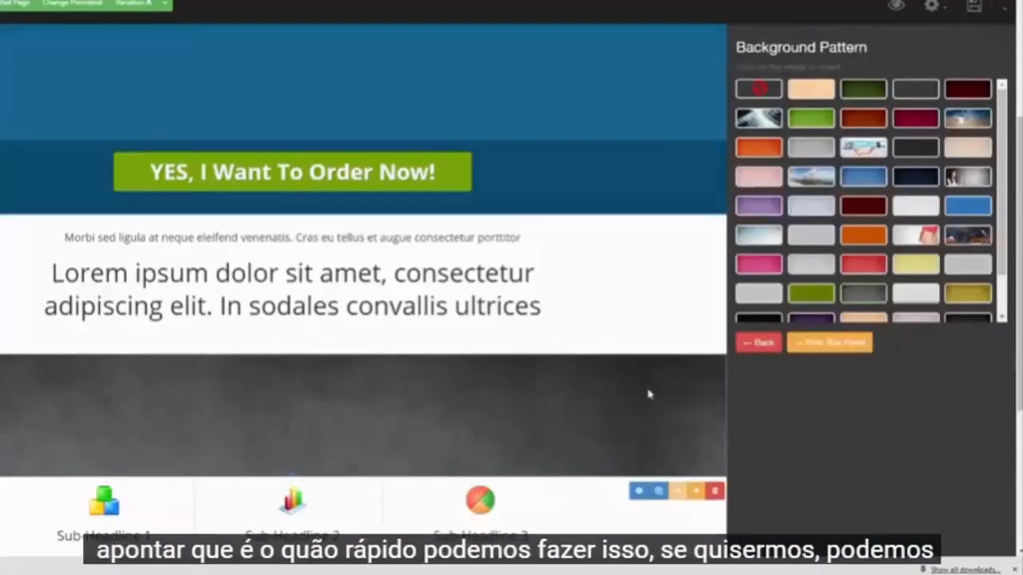
click(659, 490)
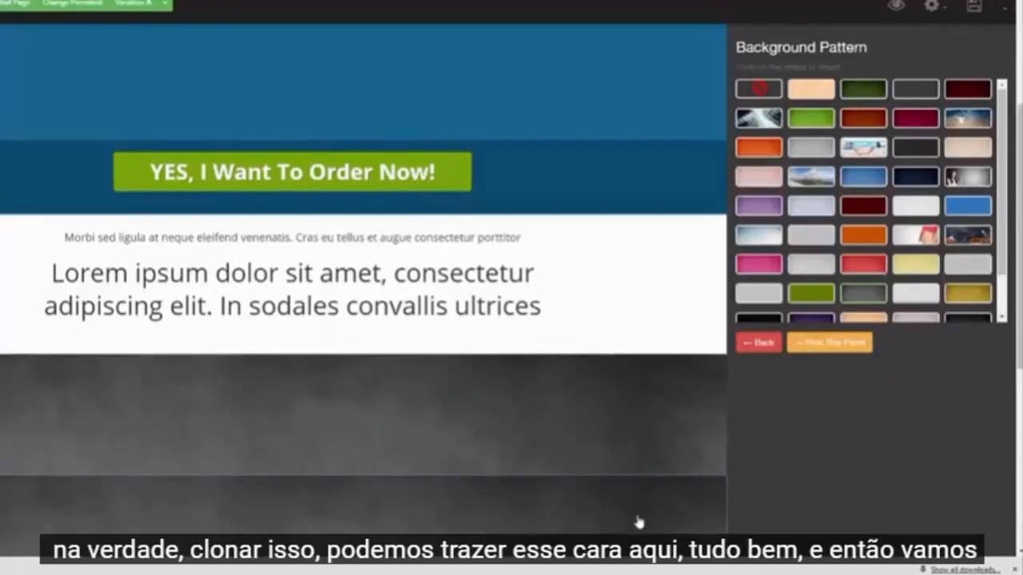
Place the cloned wide section below the lorem ipsum headline, try the blue pattern as its background, and settle on the orange one
drag(636, 476, 637, 277)
click(870, 176)
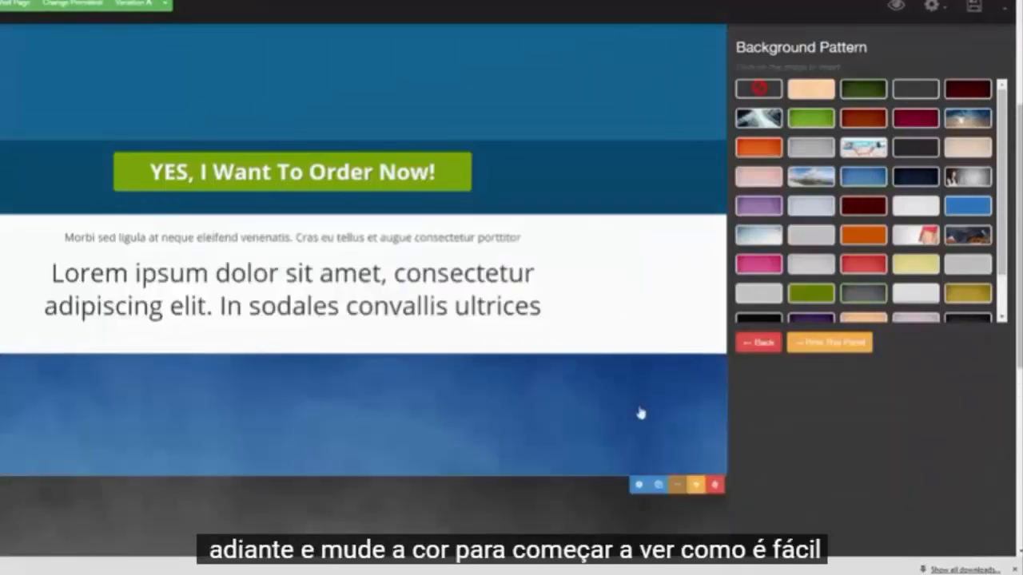
click(864, 235)
Enable the attention bar at the top of the page
drag(1020, 274, 1020, 352)
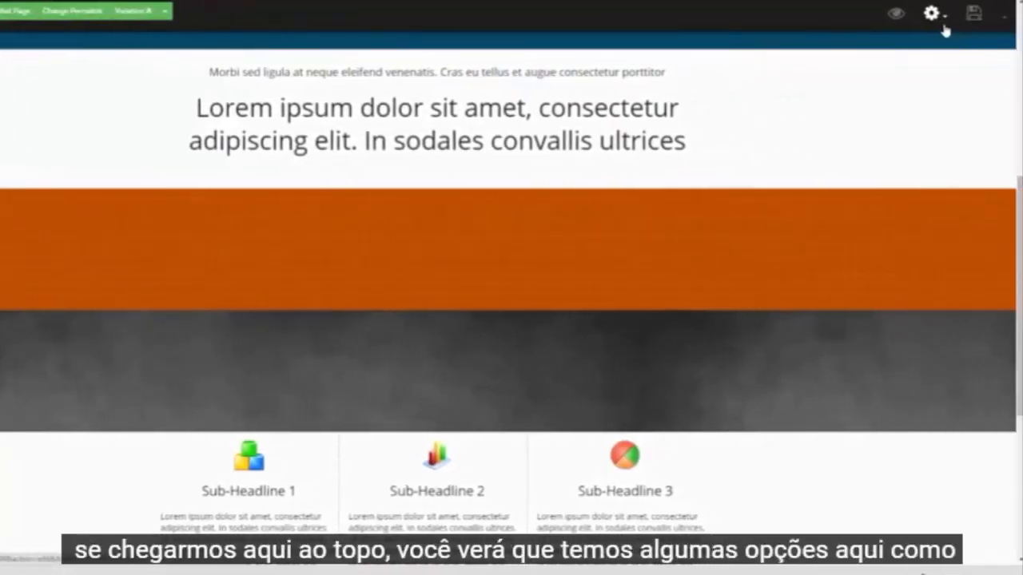
click(945, 28)
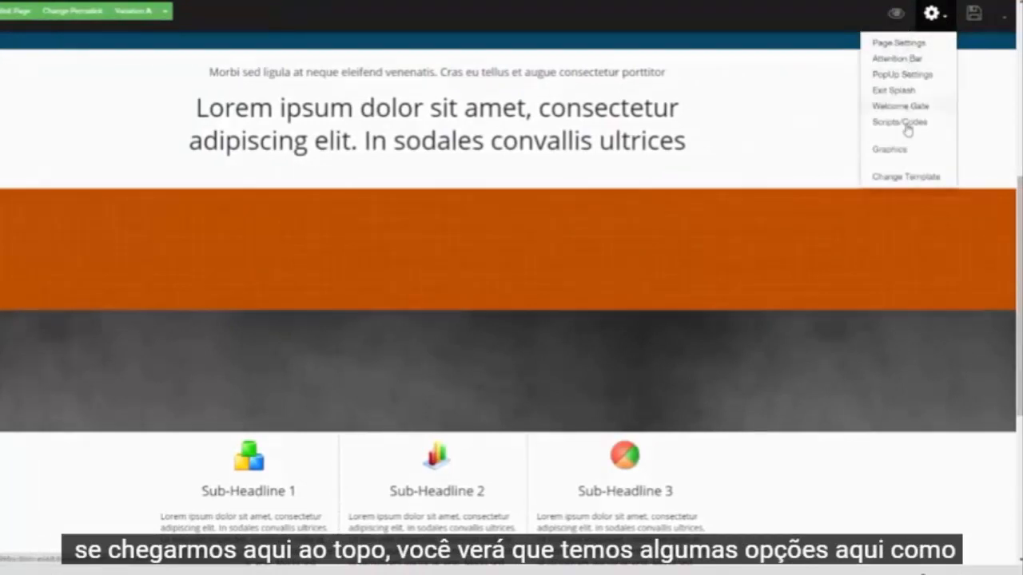
click(912, 63)
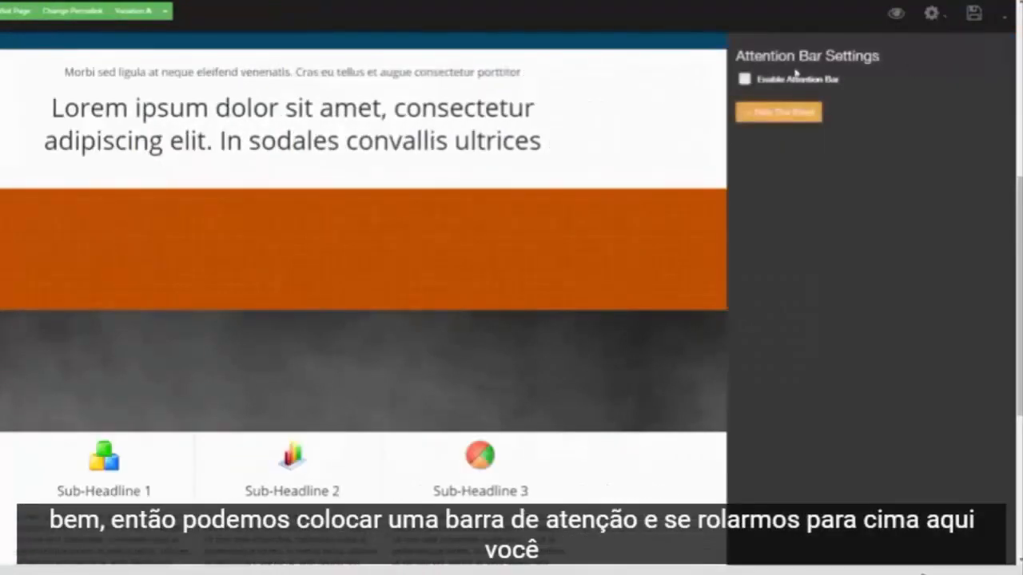
click(745, 78)
scroll(365, 239, up, 4)
scroll(428, 60, up, 2)
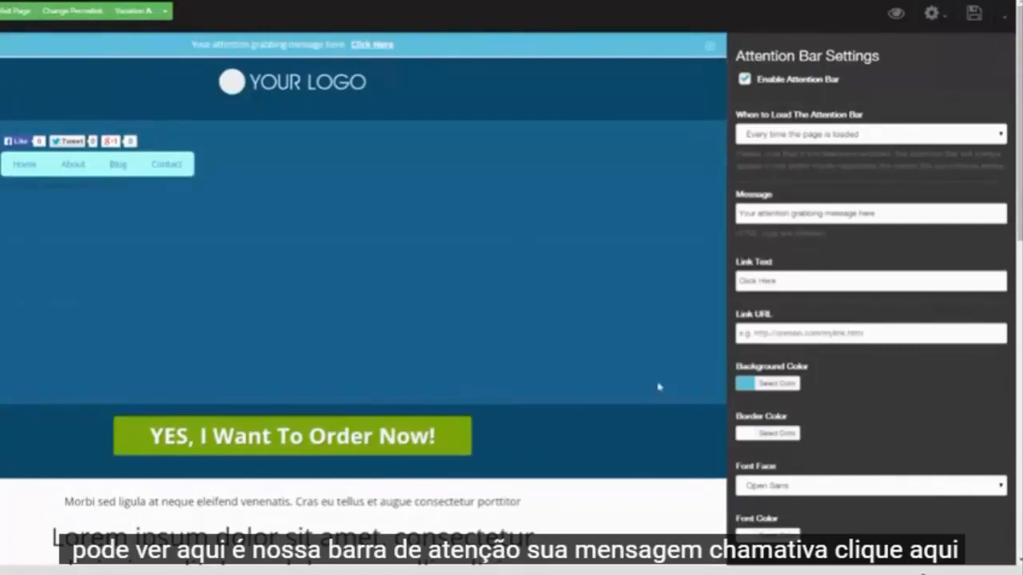
Change the attention bar's background color to near-black
click(750, 386)
drag(755, 459, 726, 526)
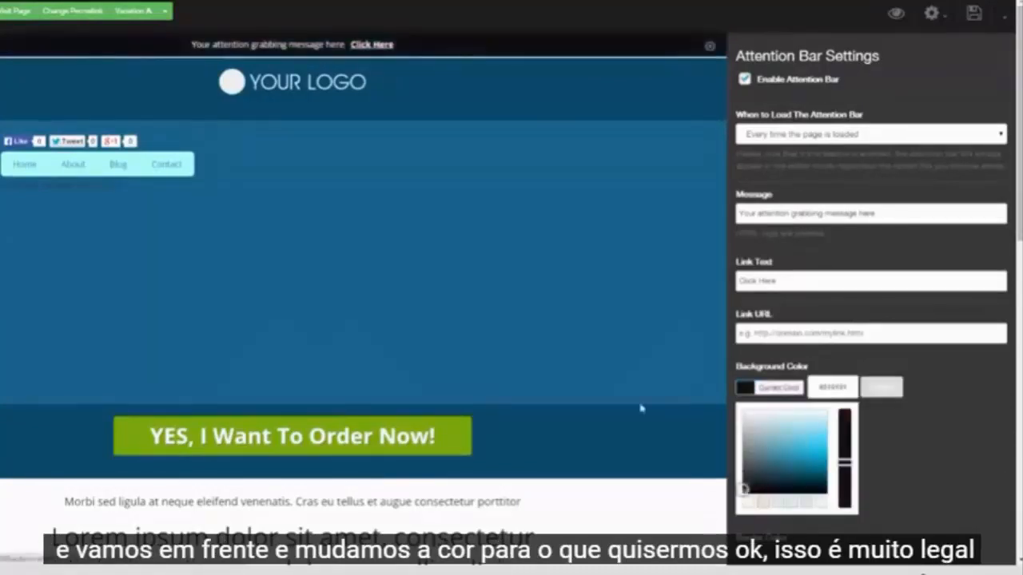
click(641, 409)
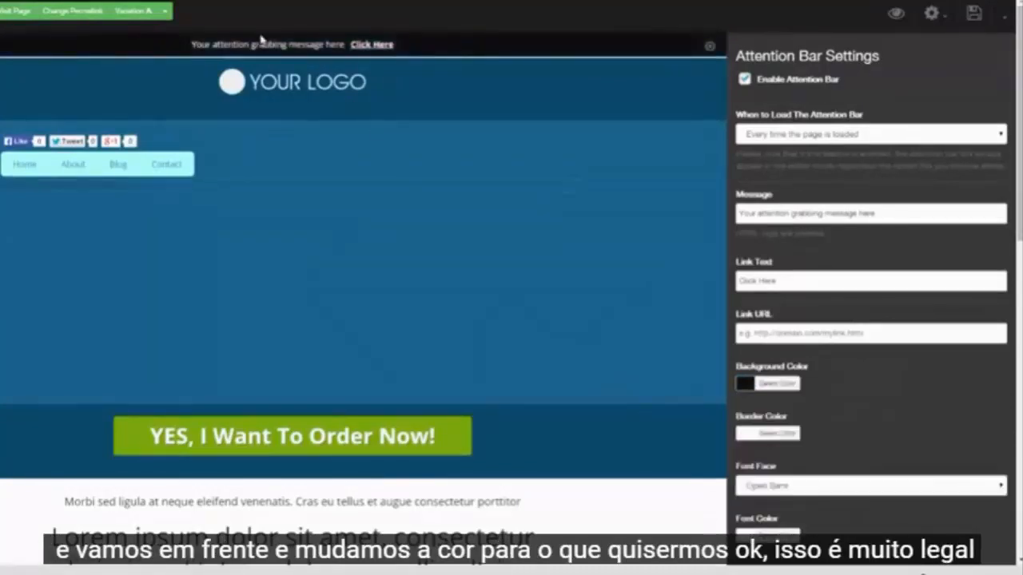
click(996, 61)
Review the popup settings and the options for when the popup loads
click(933, 15)
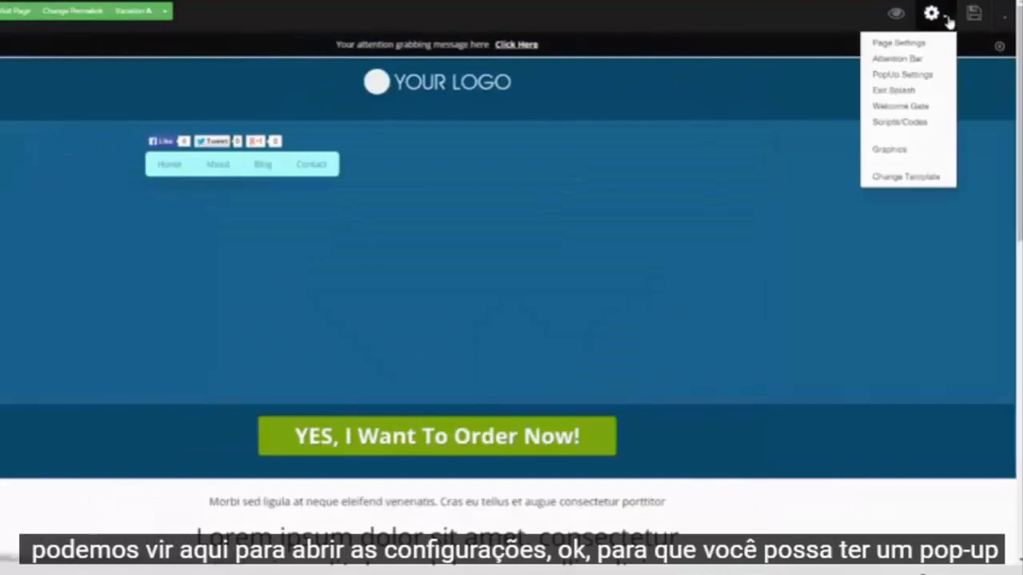
click(913, 75)
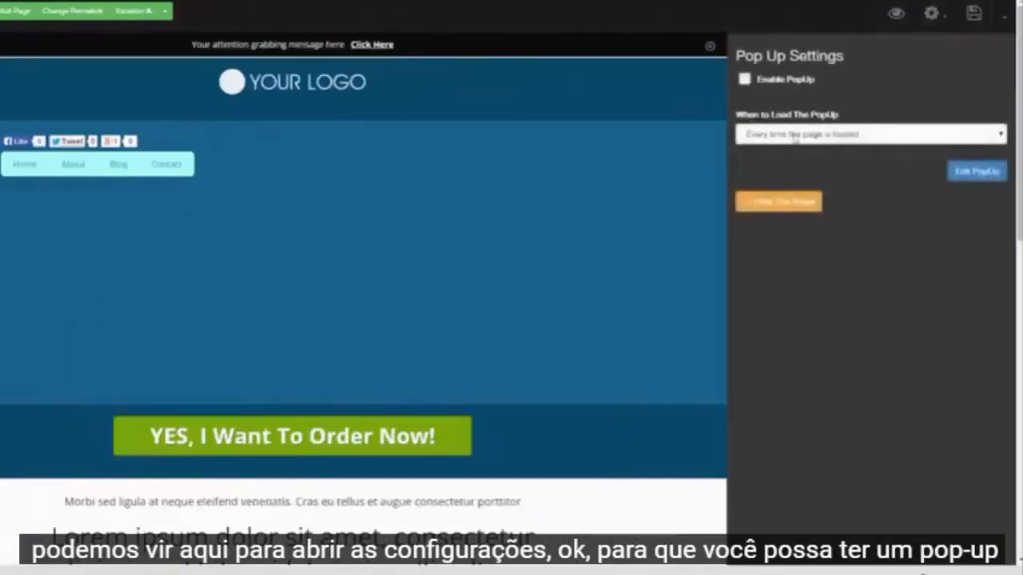
click(1000, 137)
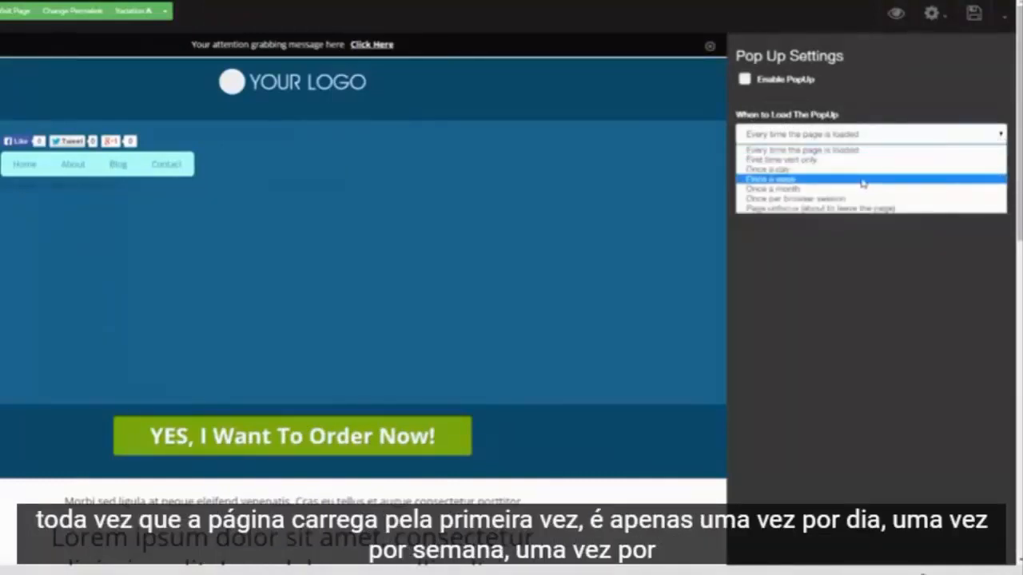
click(860, 235)
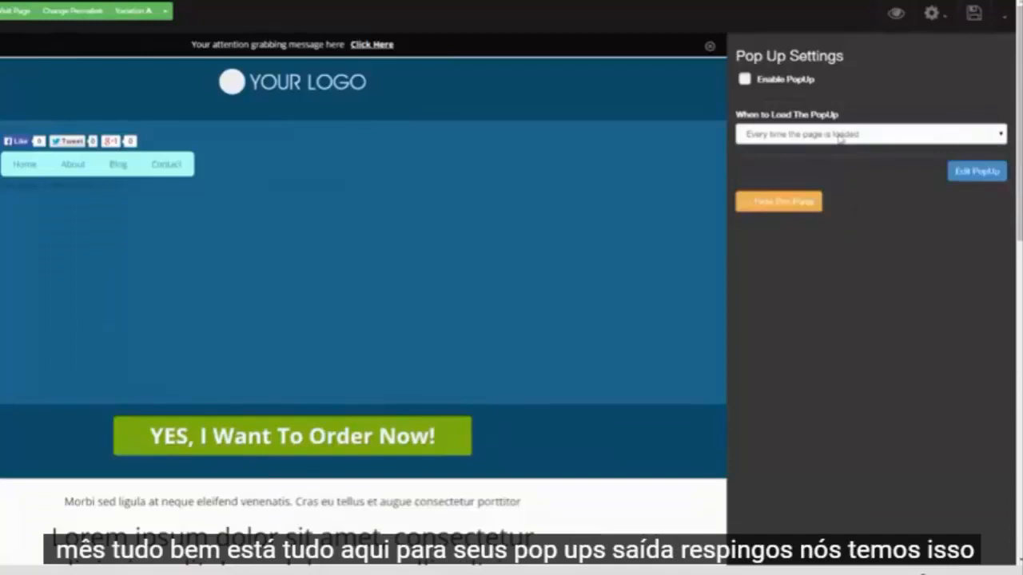
click(1002, 62)
View the Welcome Gate settings for locking a post or page behind this landing page
click(946, 24)
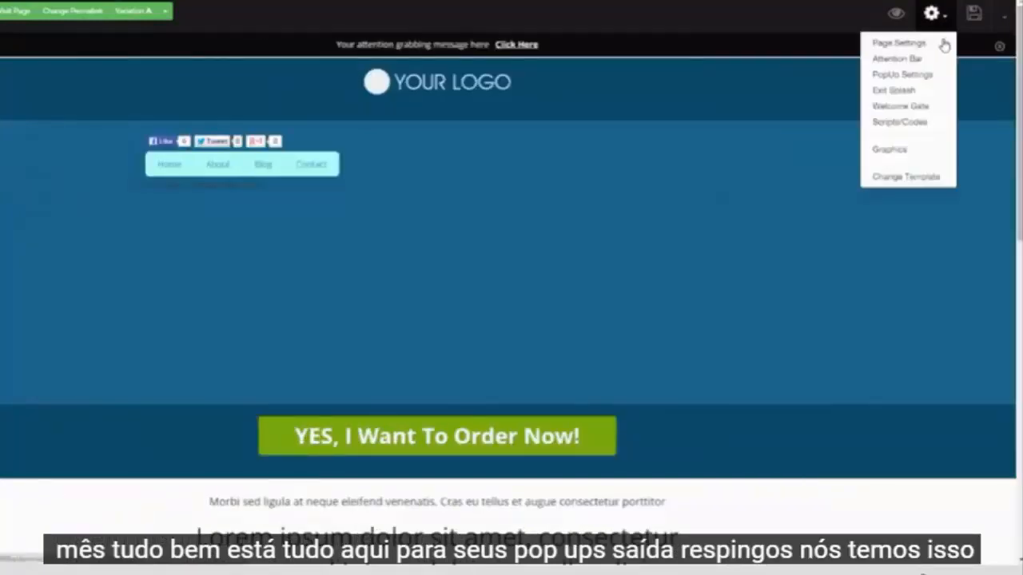
click(900, 106)
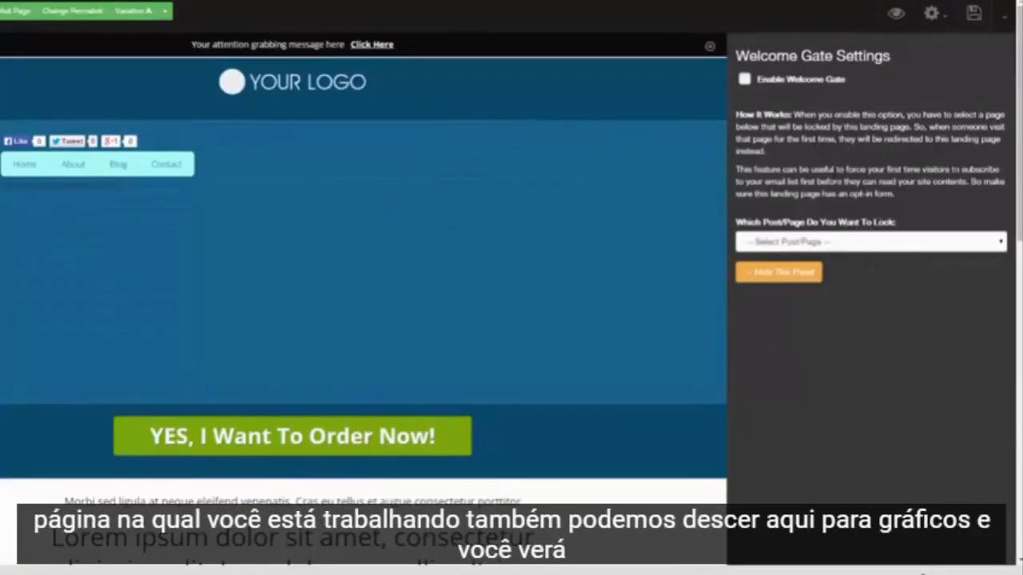
click(1002, 62)
Insert the red "Send Me The Video" and yellow "Get The FREE Report!" button graphics into the blue section above the order button
click(931, 13)
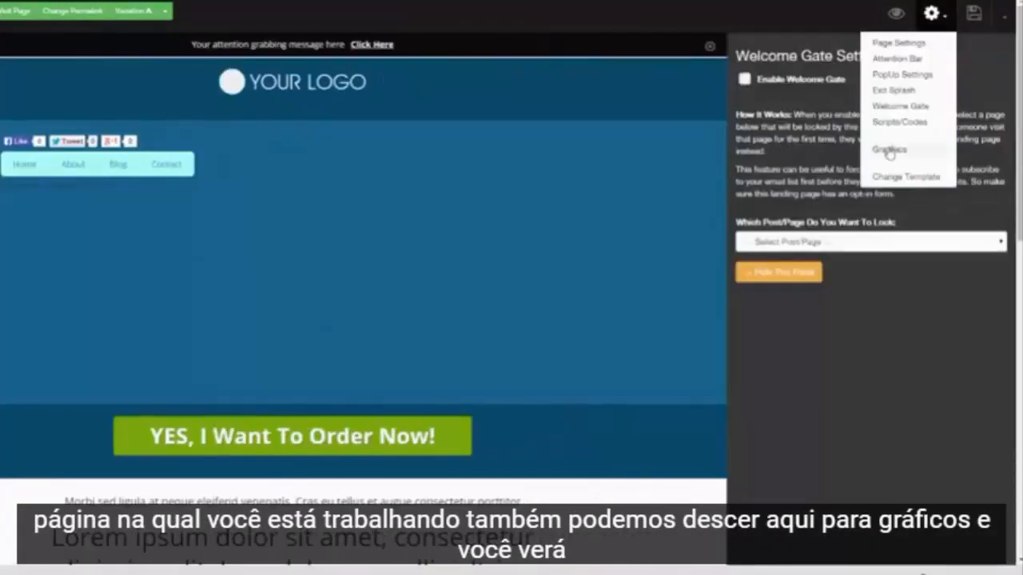
click(903, 152)
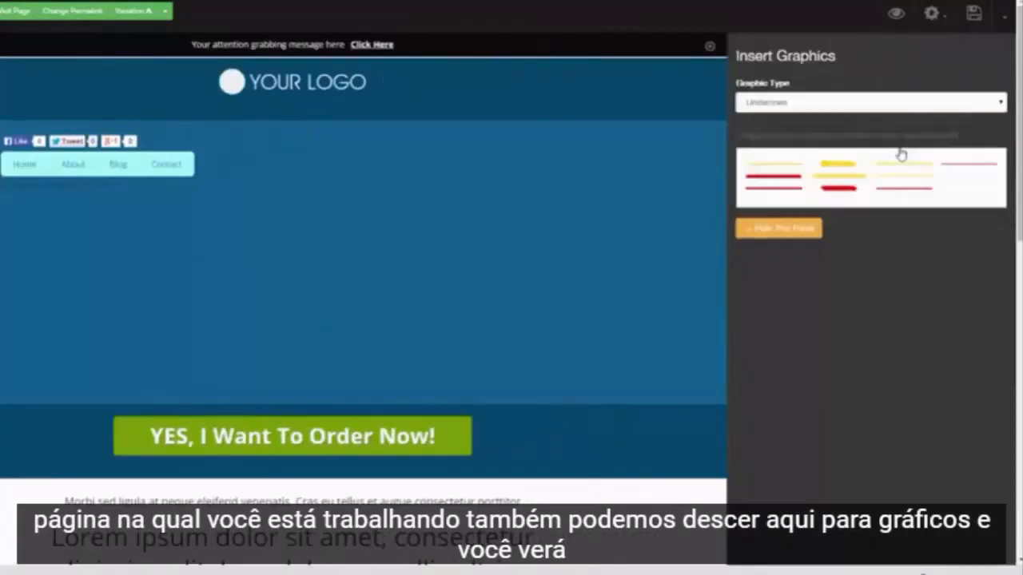
click(995, 104)
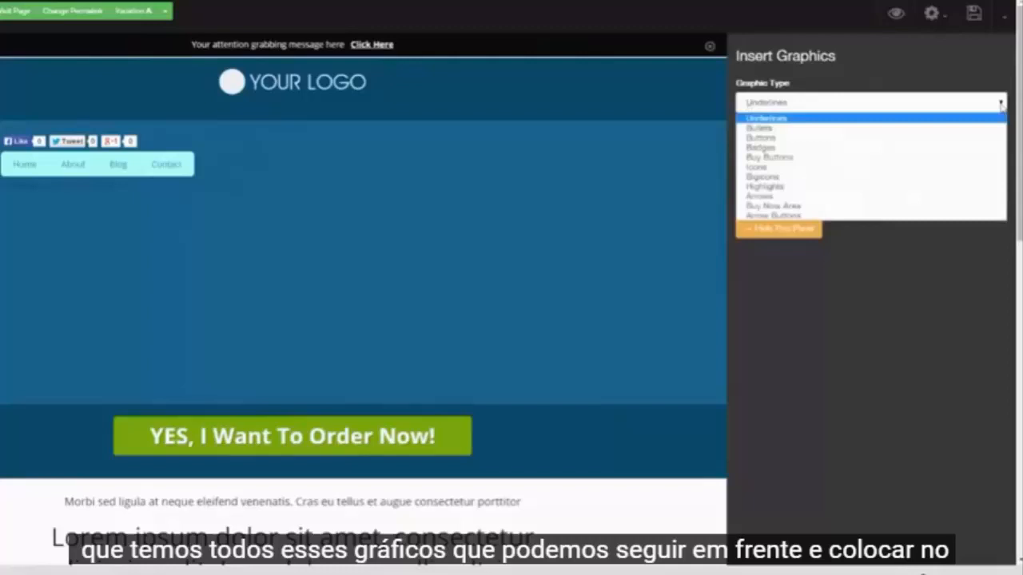
click(967, 132)
drag(775, 210, 350, 196)
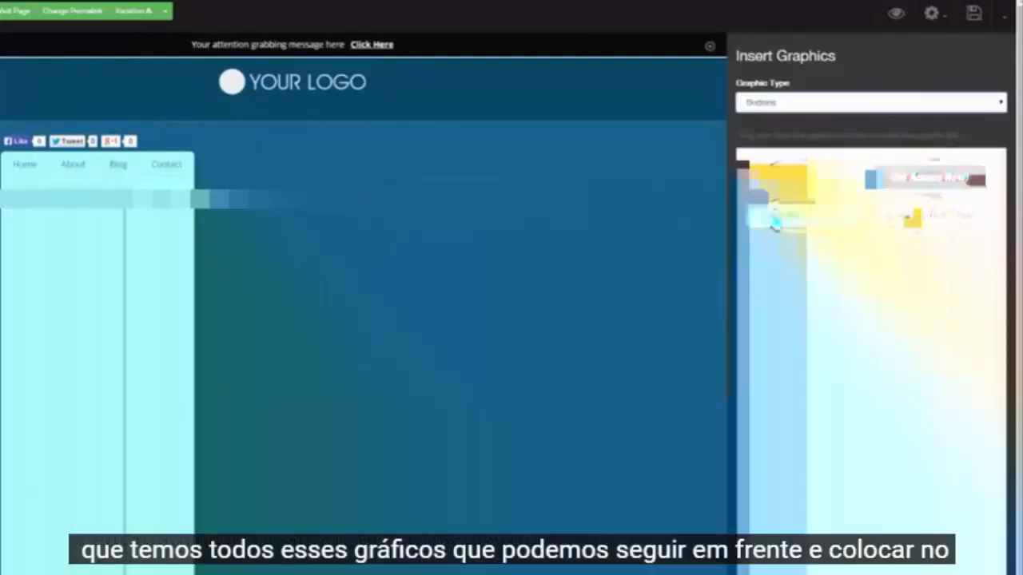
drag(776, 224, 421, 193)
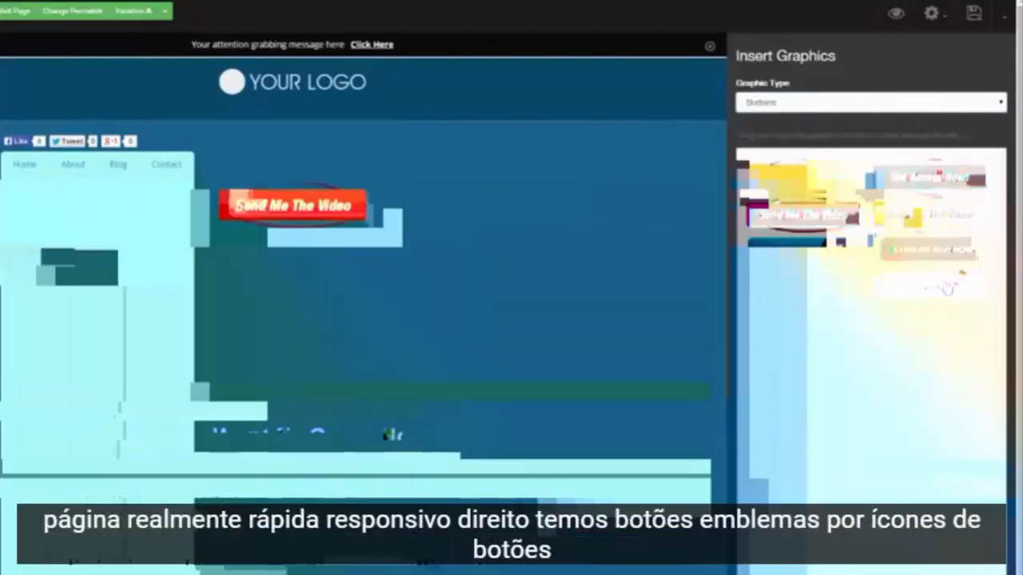
drag(957, 275, 434, 276)
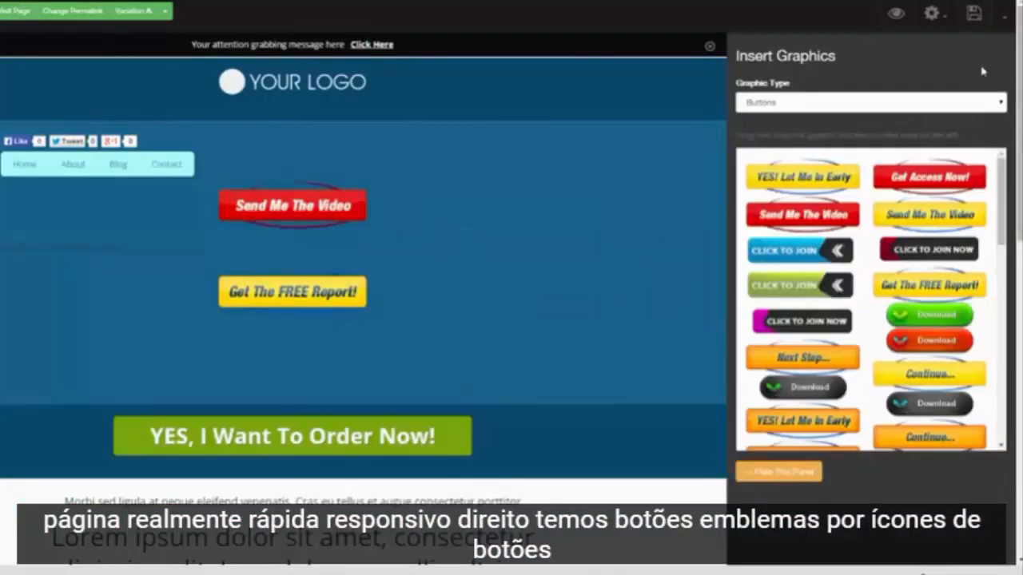
Browse the Bigicons and Highlights graphics, and insert the red double-chevron arrow above the "Send Me The Video" button
click(1000, 103)
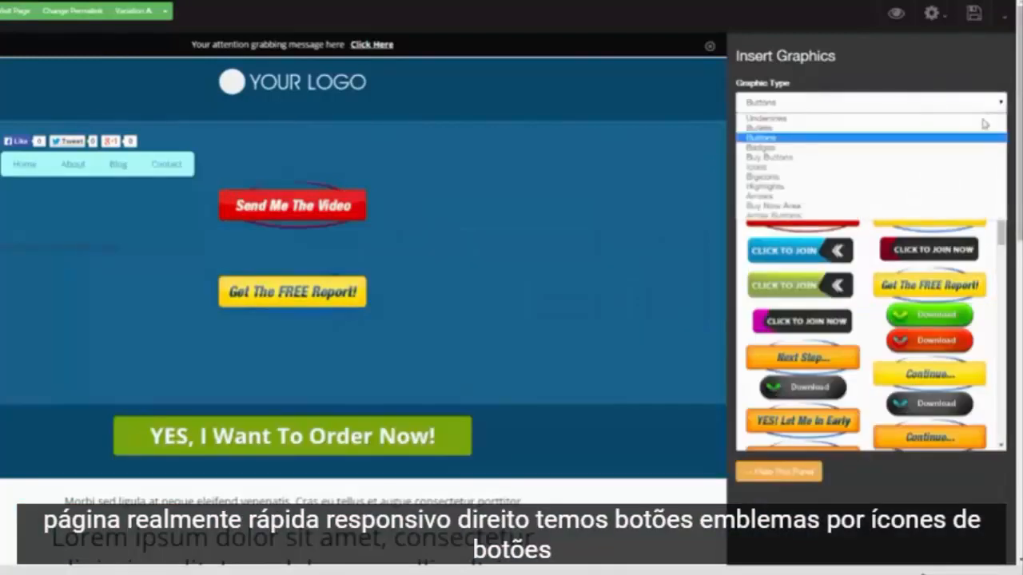
click(927, 182)
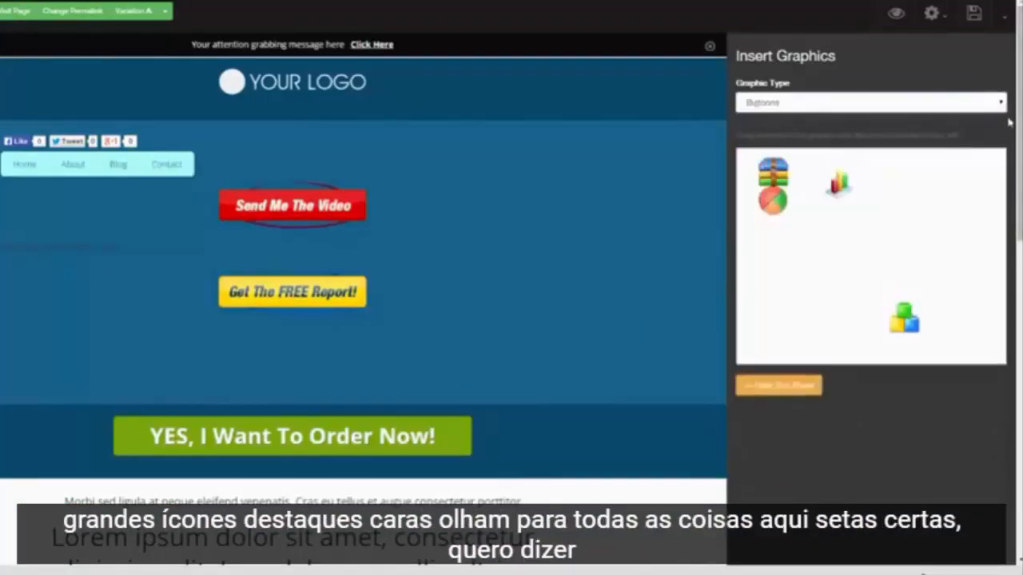
click(948, 103)
click(924, 194)
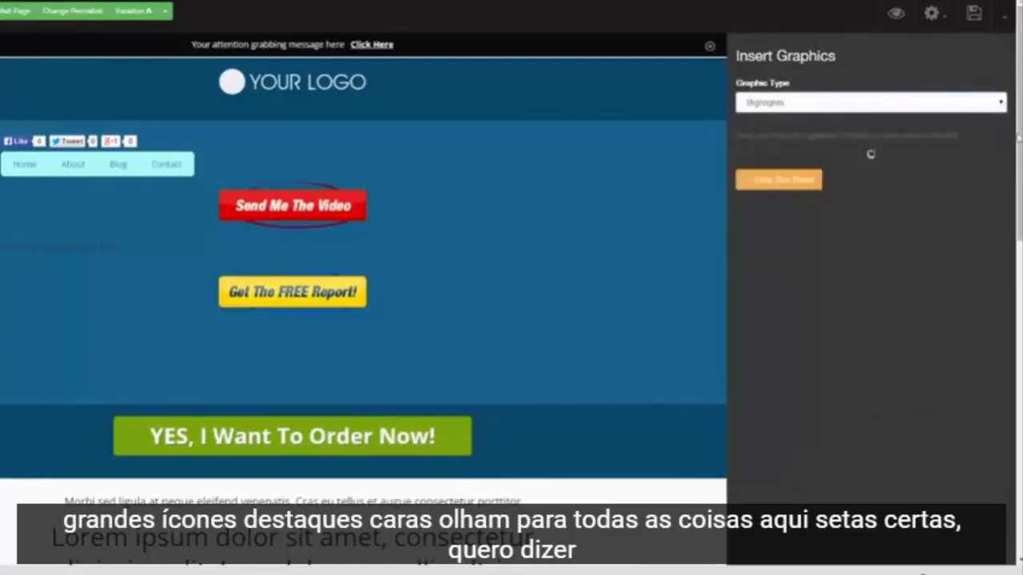
click(1002, 106)
click(939, 169)
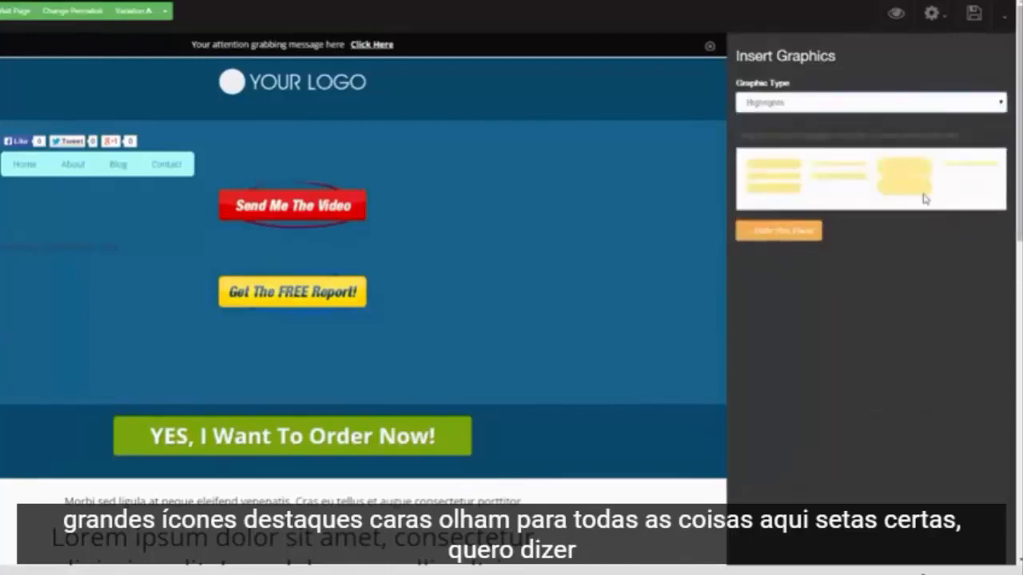
click(879, 220)
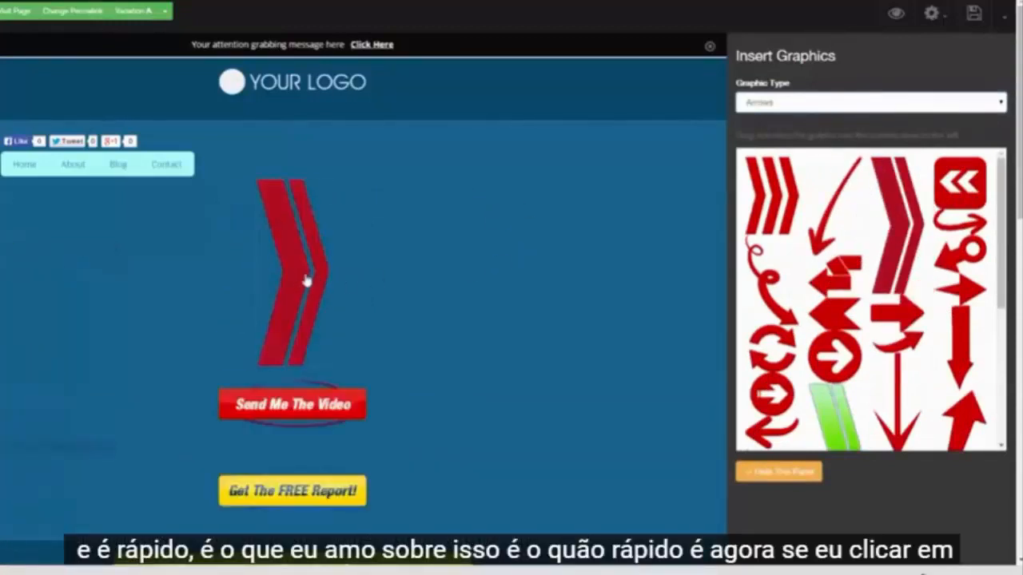
Examine the red arrow's image settings and the page's publishing options
mouse_move(307, 277)
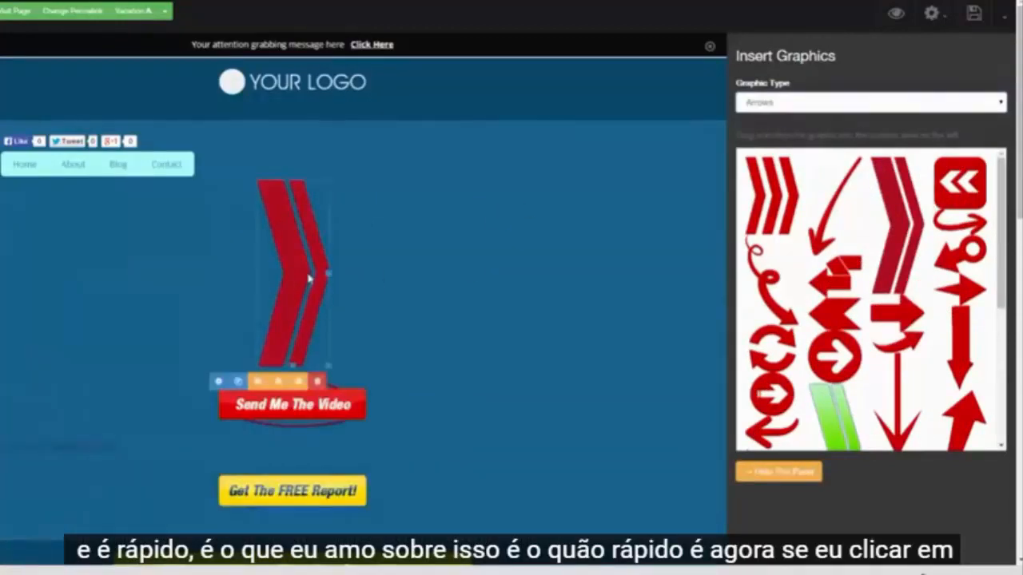
click(220, 383)
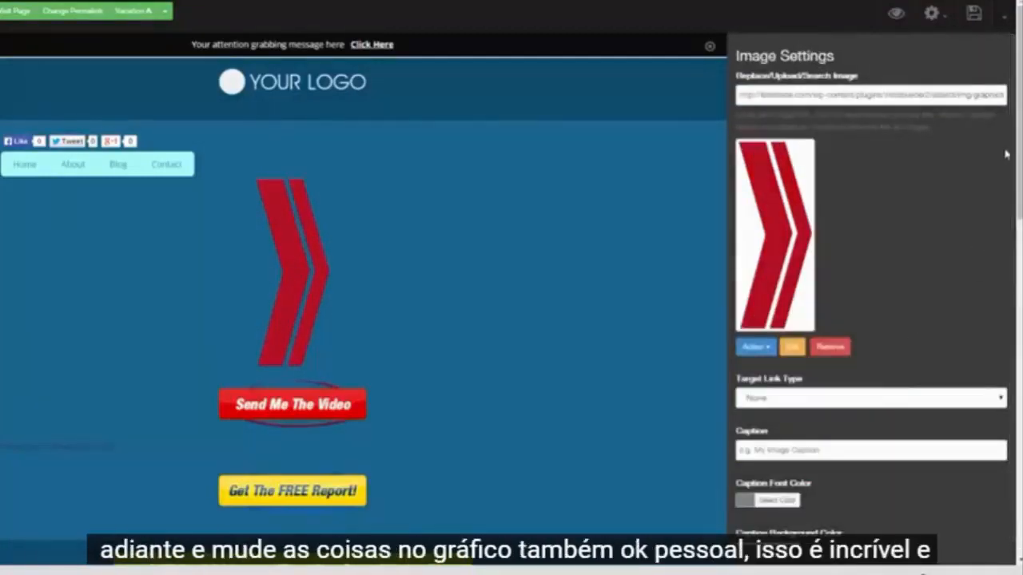
mouse_move(1020, 141)
mouse_down()
mouse_move(1021, 254)
mouse_move(1019, 139)
mouse_up()
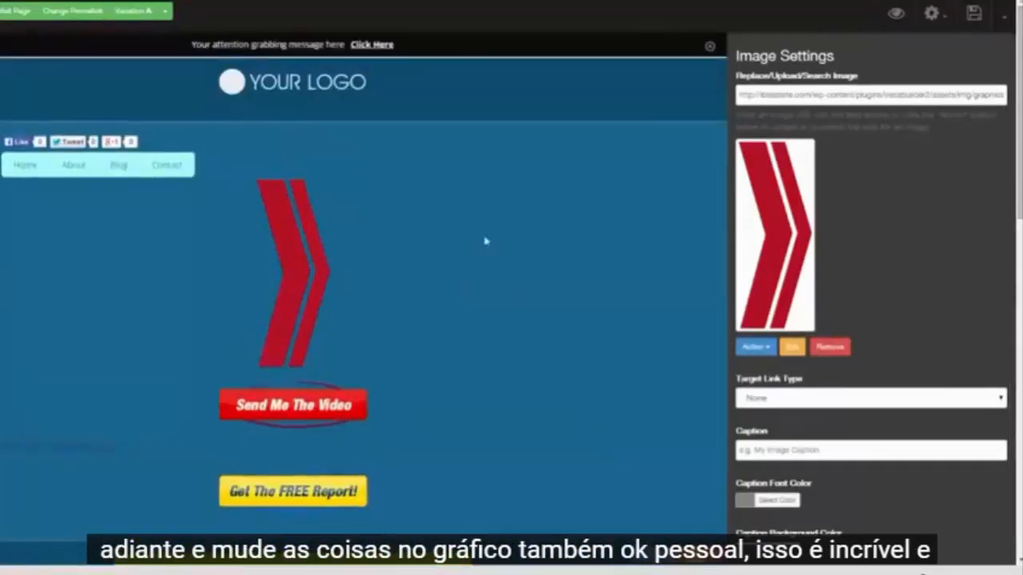
click(1002, 24)
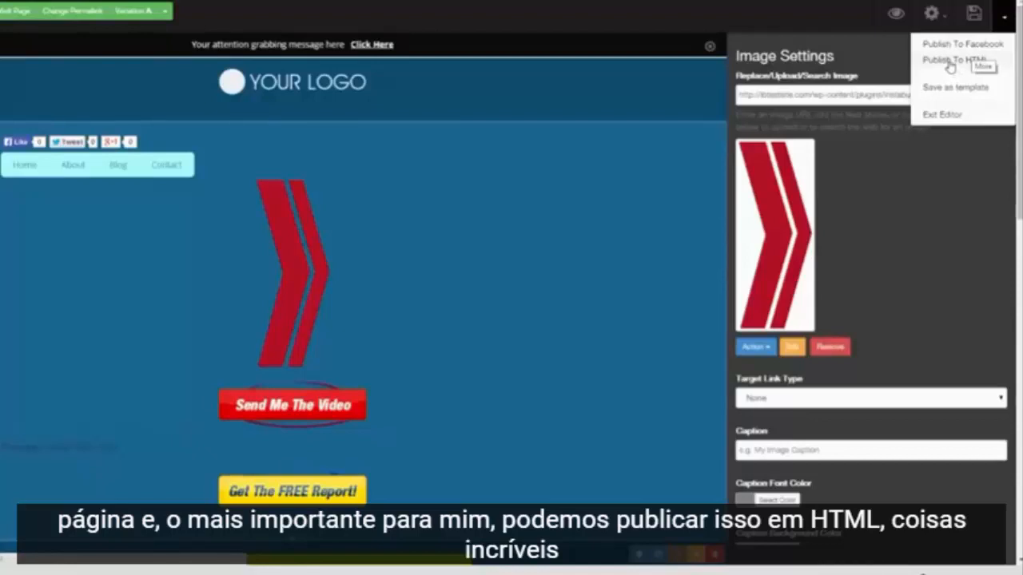
Change the page template to the squeeze page with the sunset beach background
click(947, 18)
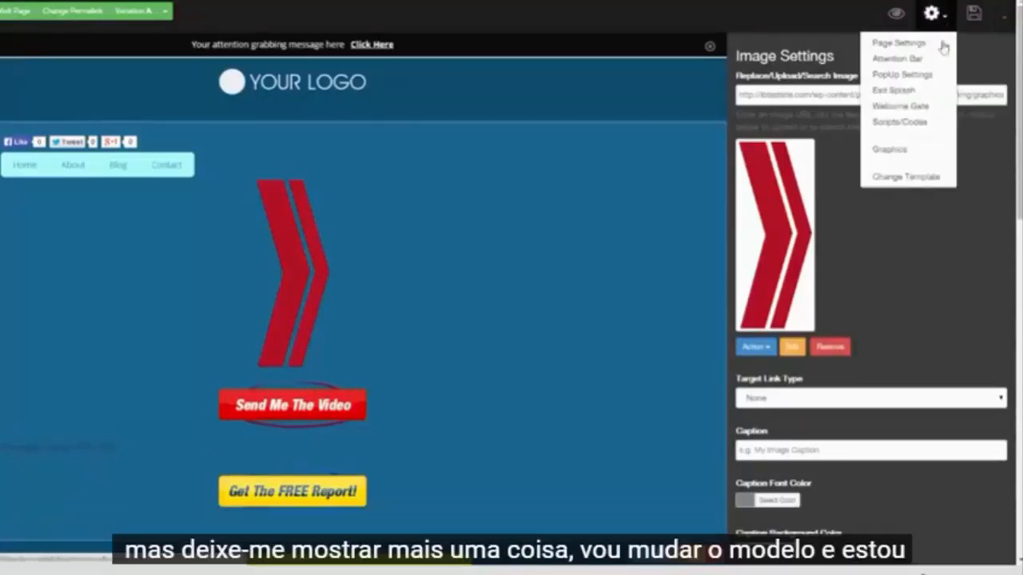
click(909, 177)
click(467, 87)
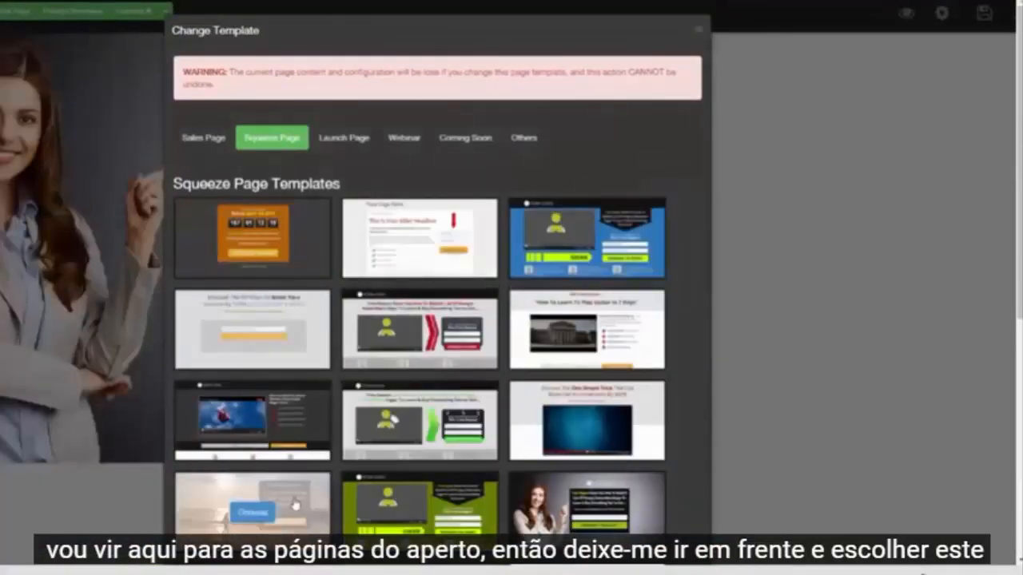
click(264, 512)
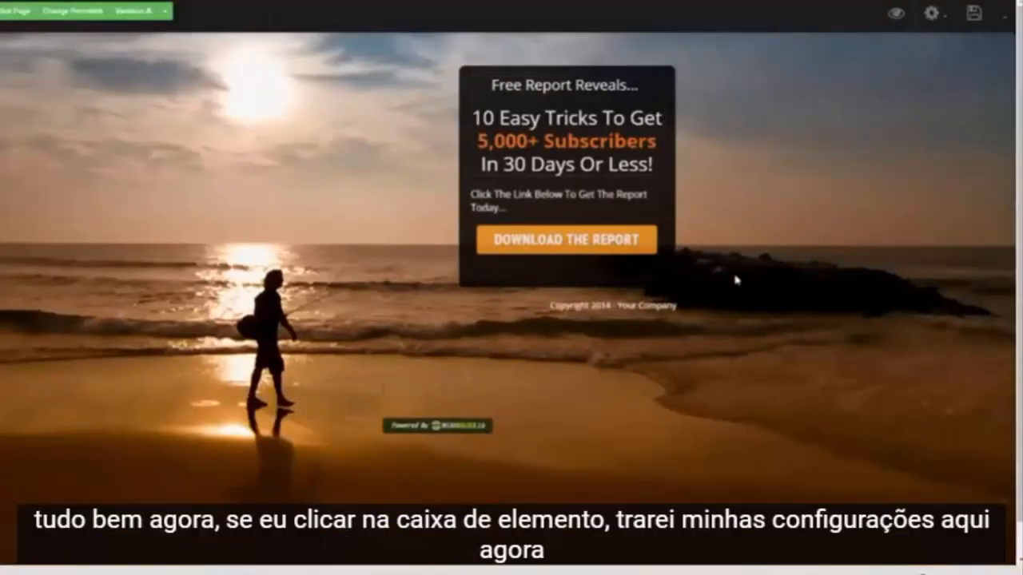
Enable a display delay of 18 seconds for the dark "Free Report Reveals..." box
click(665, 291)
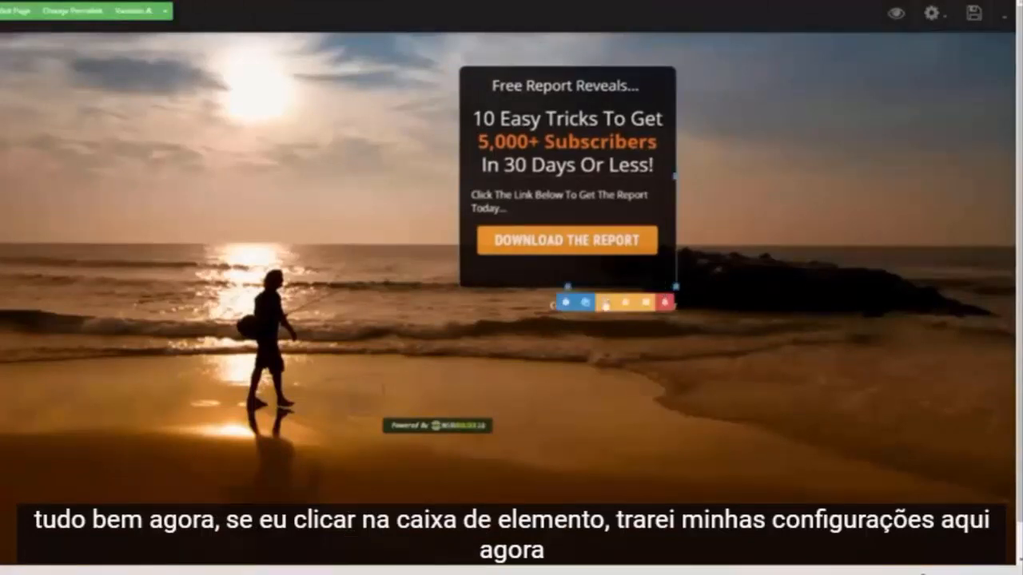
click(566, 303)
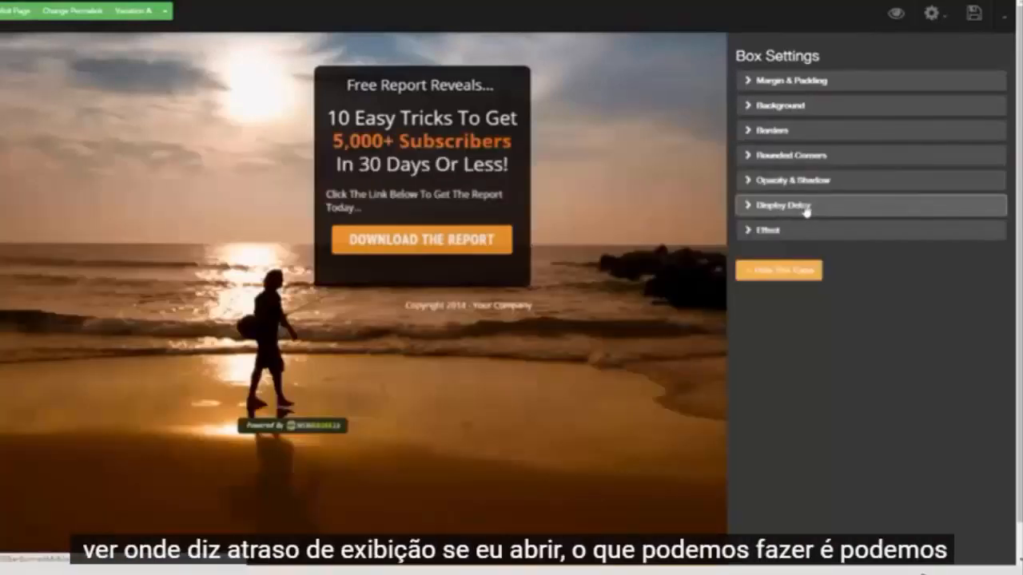
click(743, 206)
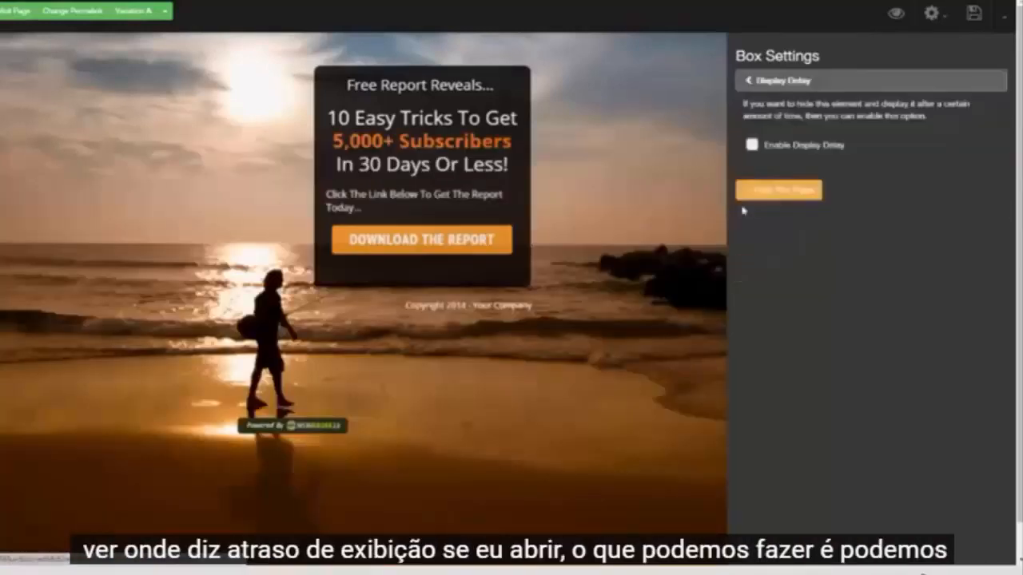
click(753, 145)
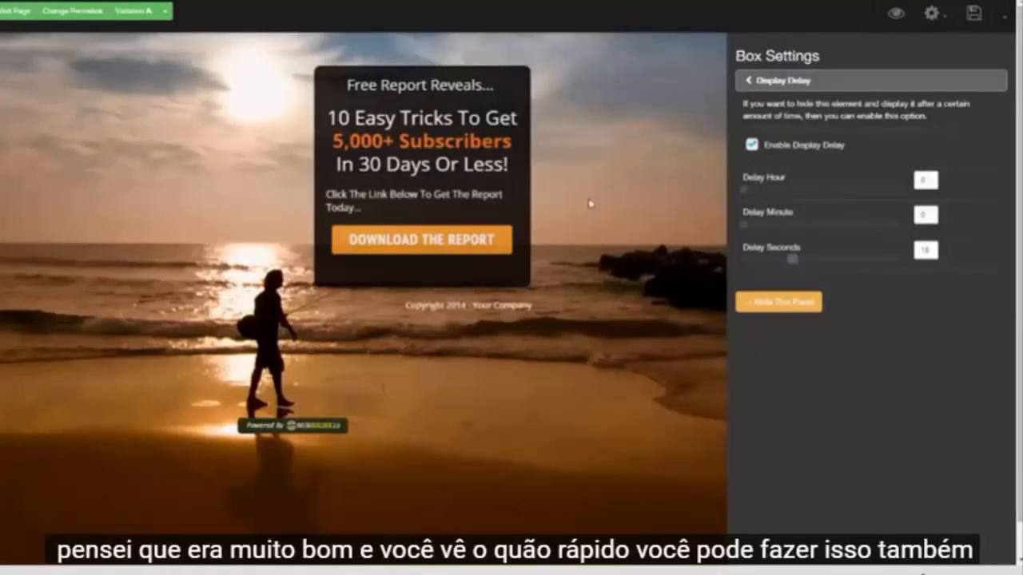
Examine the display animation effects available for the dark "Free Report Reveals..." box
click(749, 80)
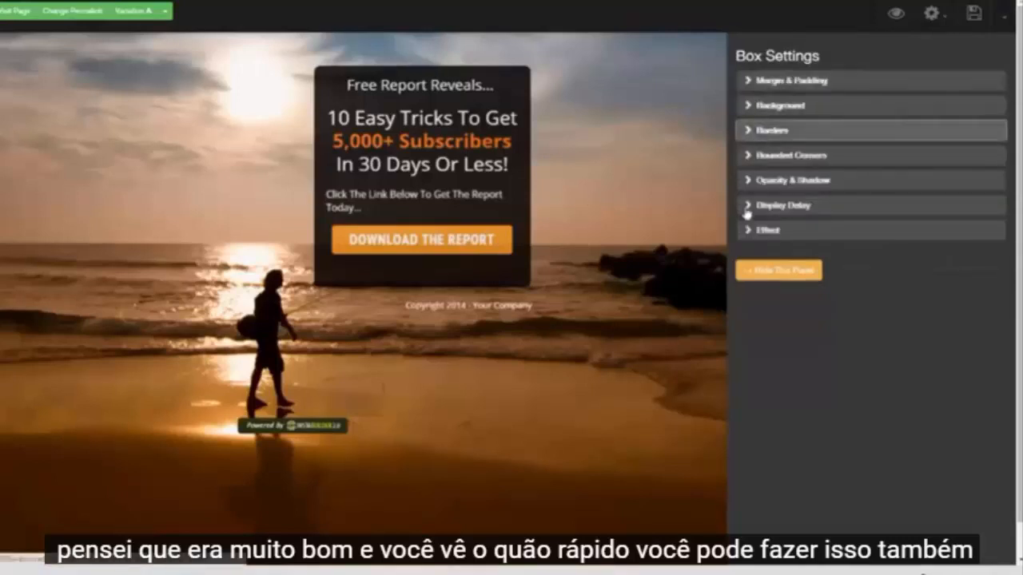
click(746, 233)
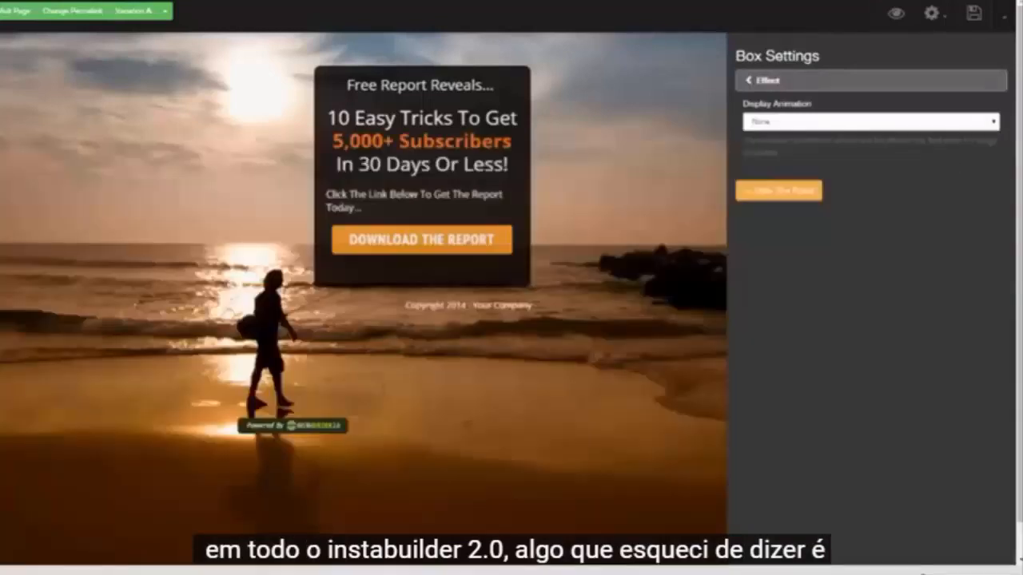
click(992, 126)
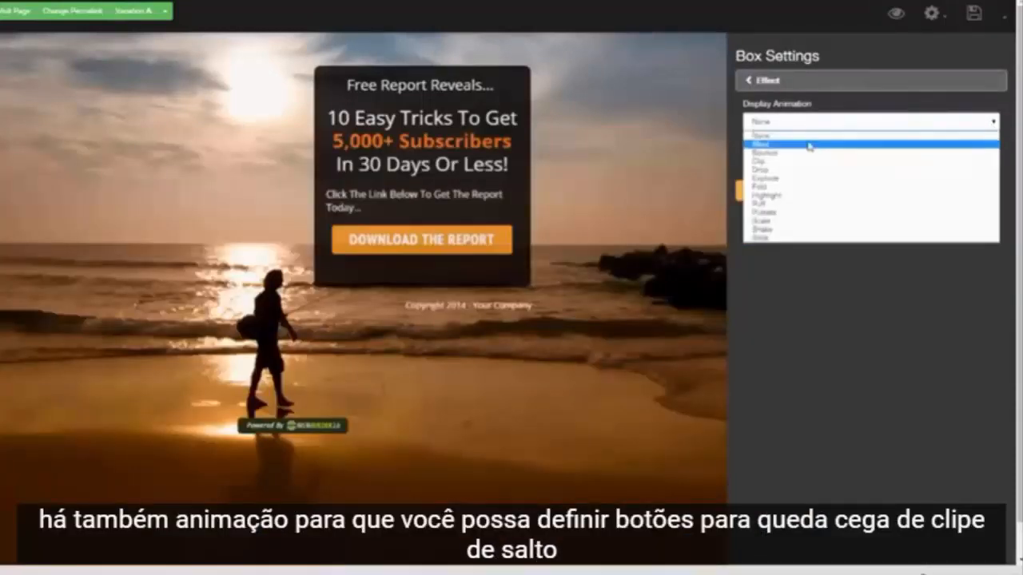
click(808, 171)
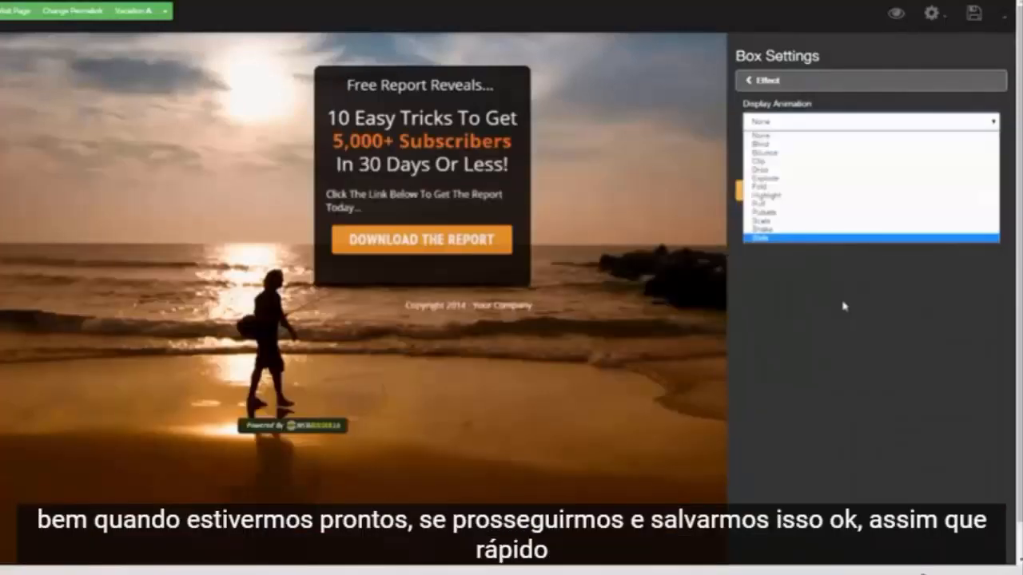
click(844, 306)
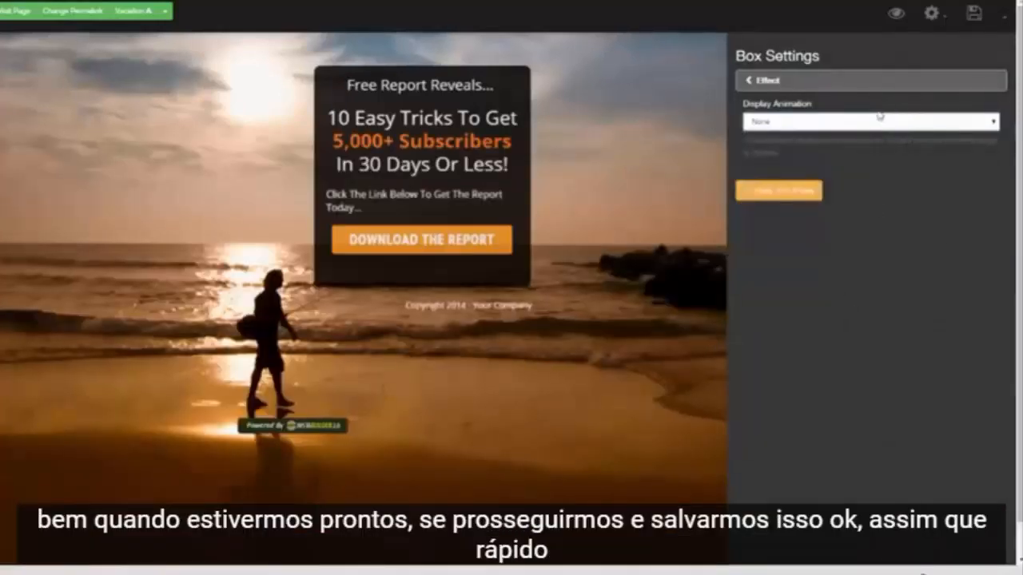
Save the squeeze page, preview it, and return to editing
click(978, 24)
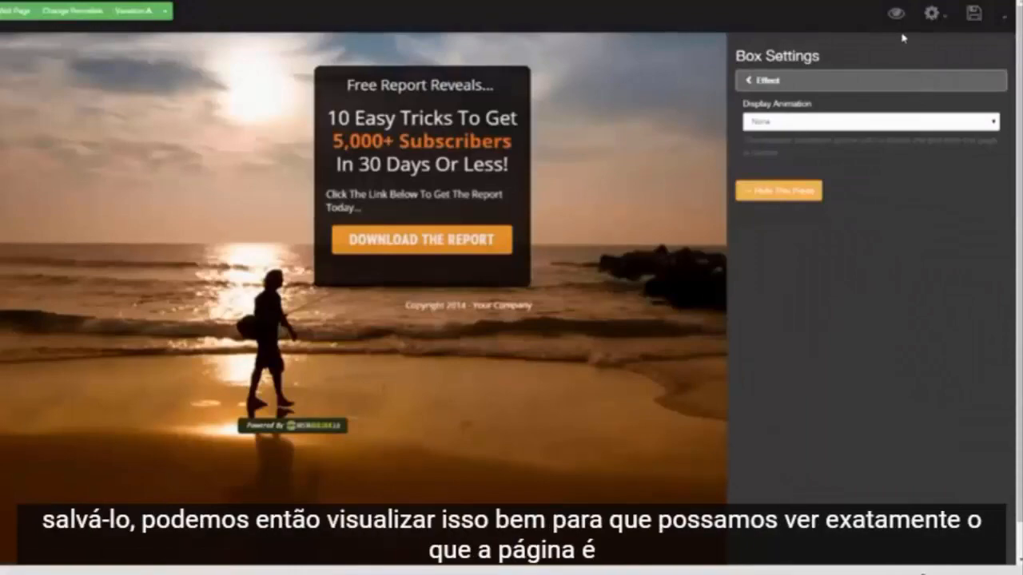
click(897, 19)
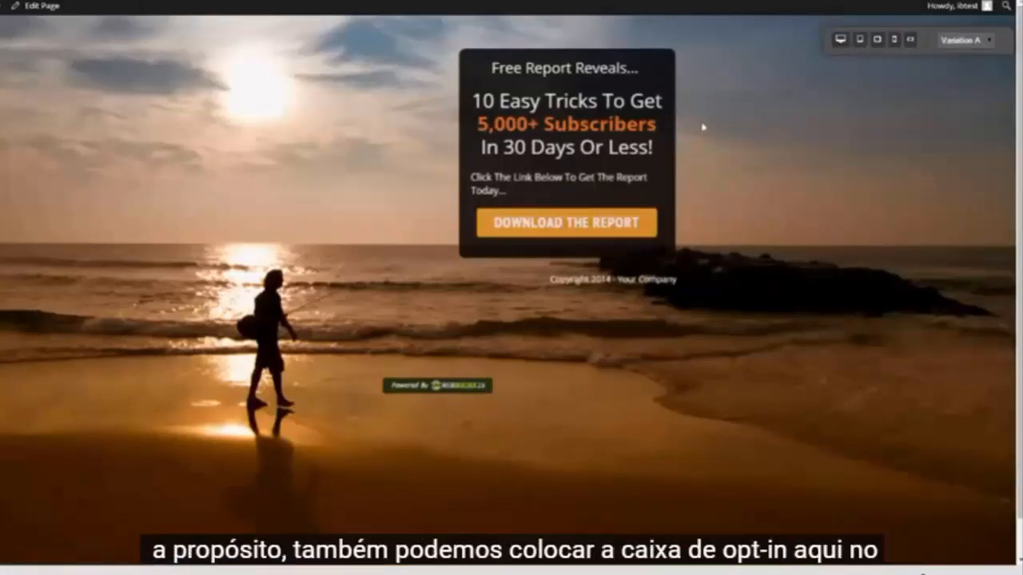
click(36, 6)
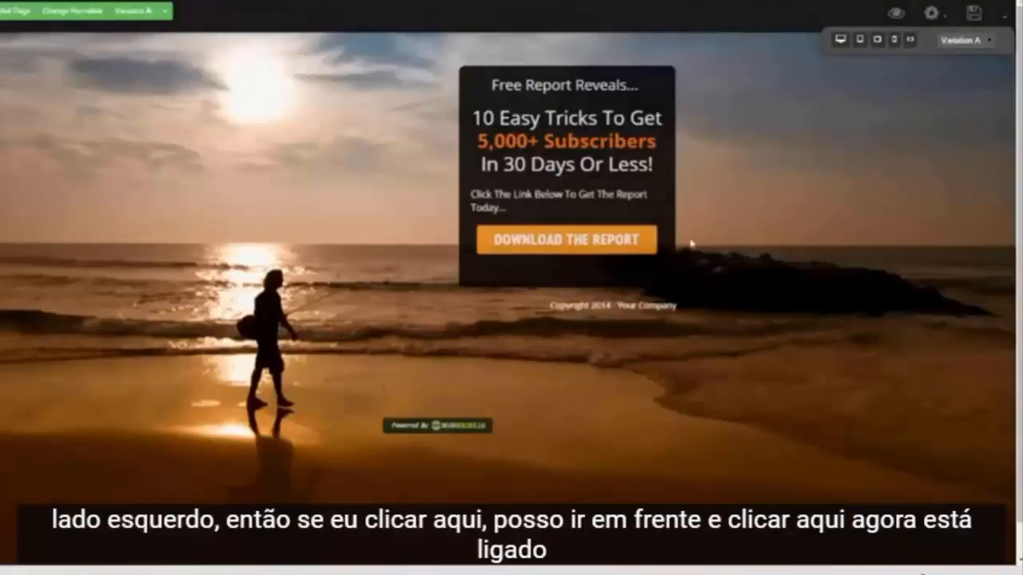
Try the "Free Report Reveals..." box at the left and right sides of the page, and finally centre it
mouse_move(663, 270)
click(605, 303)
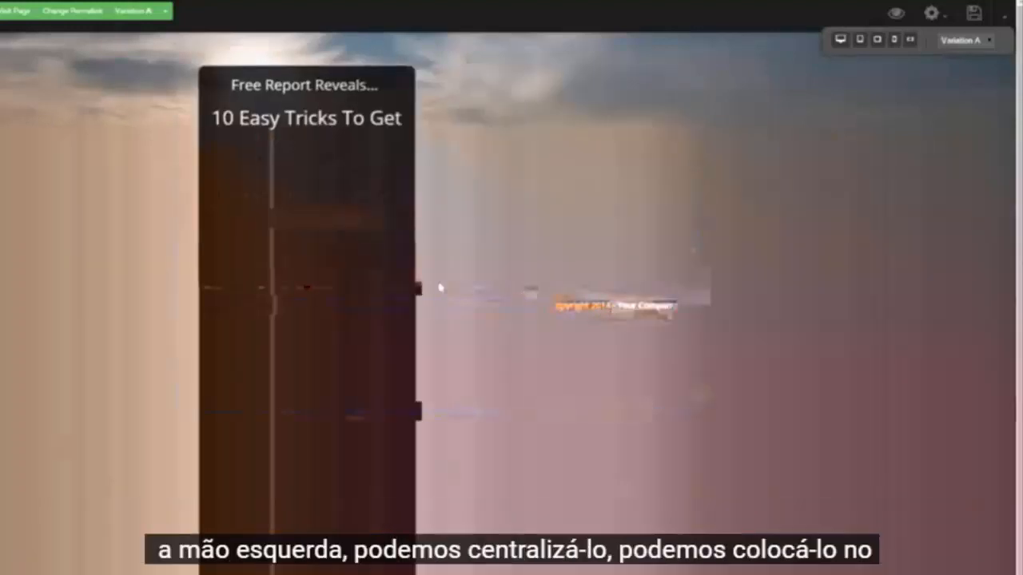
mouse_move(405, 299)
click(367, 302)
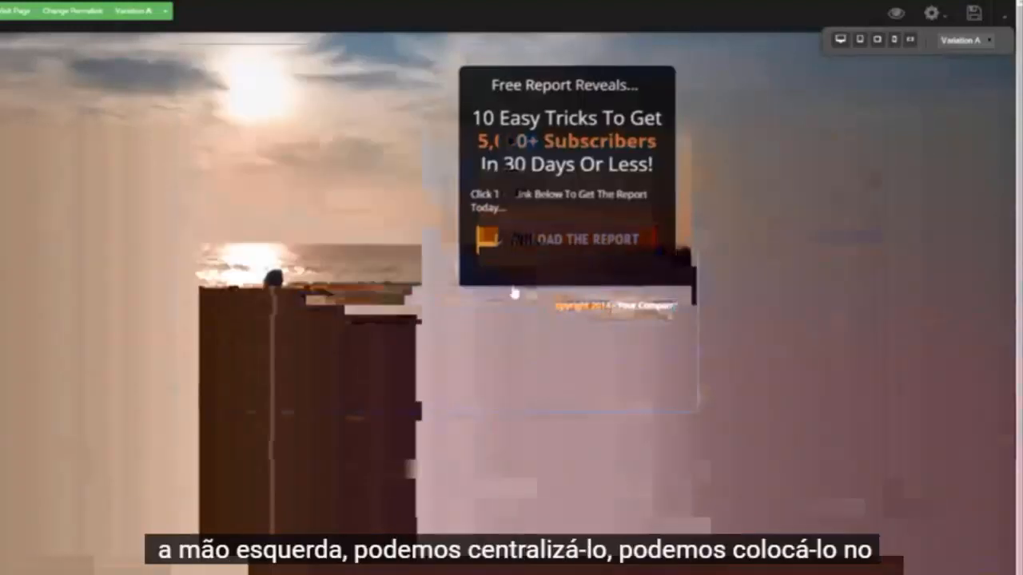
mouse_move(659, 284)
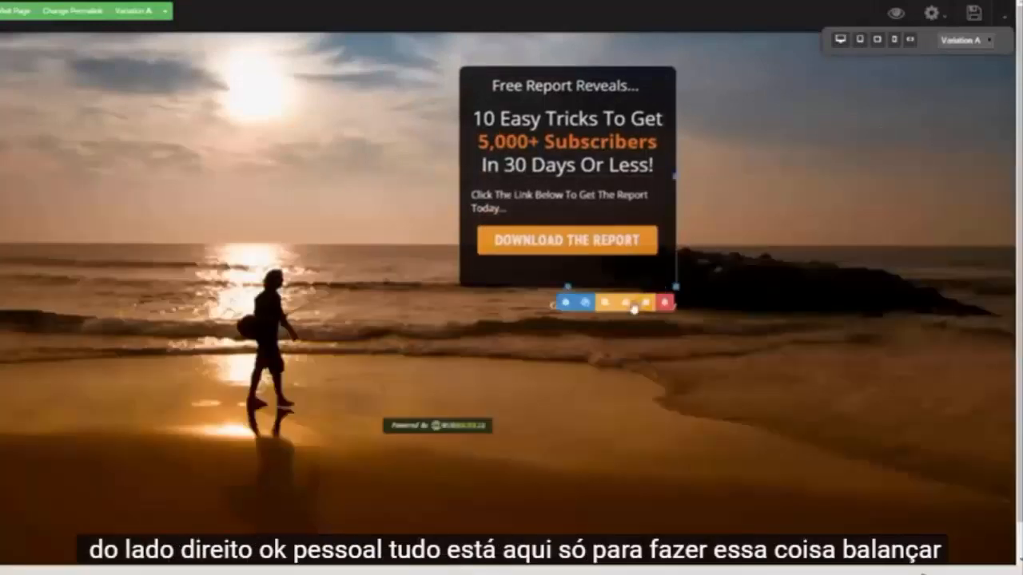
click(625, 304)
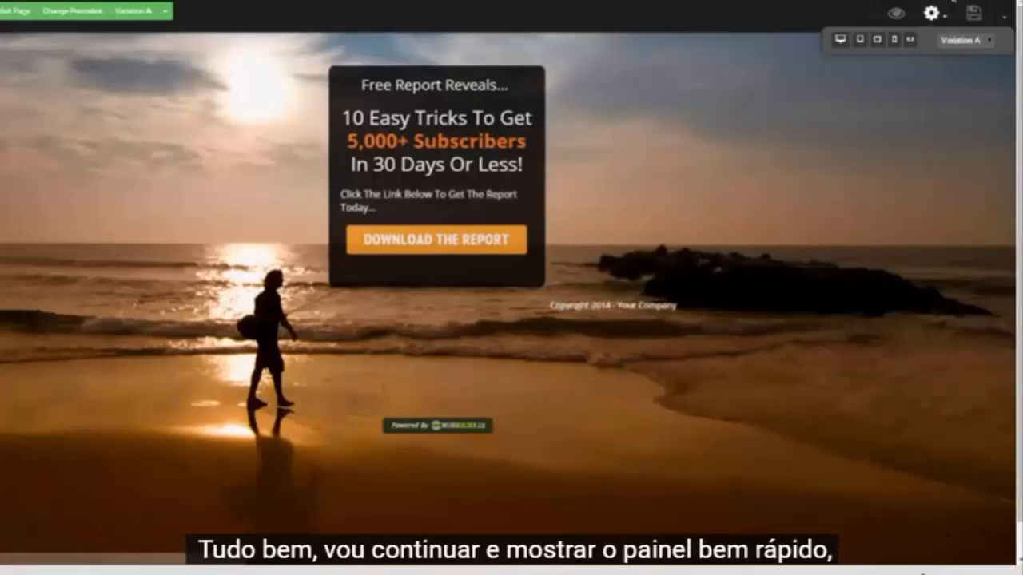
Exit the page editor and return to the InstaBuilder dashboard
click(1005, 15)
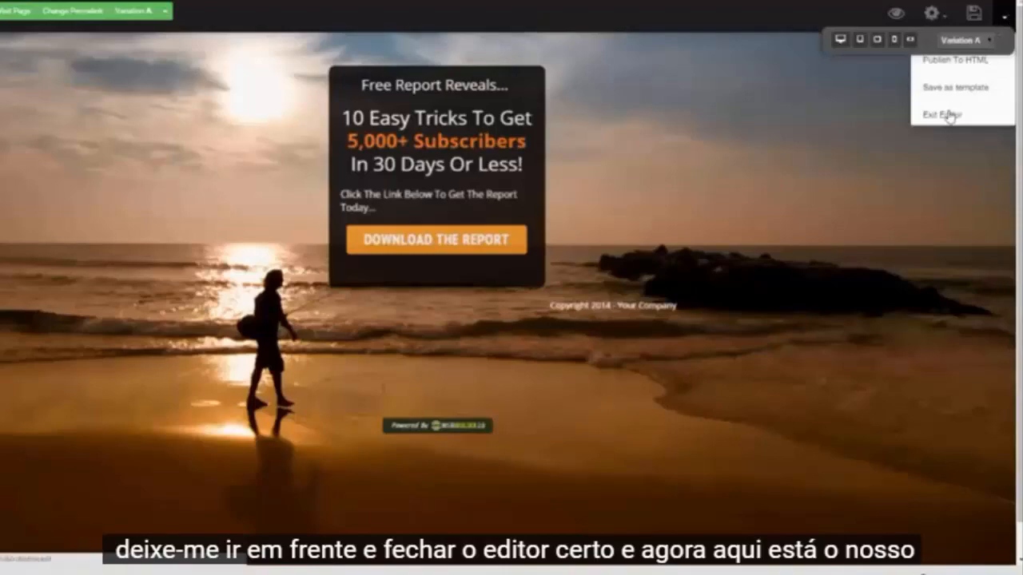
click(951, 113)
click(468, 68)
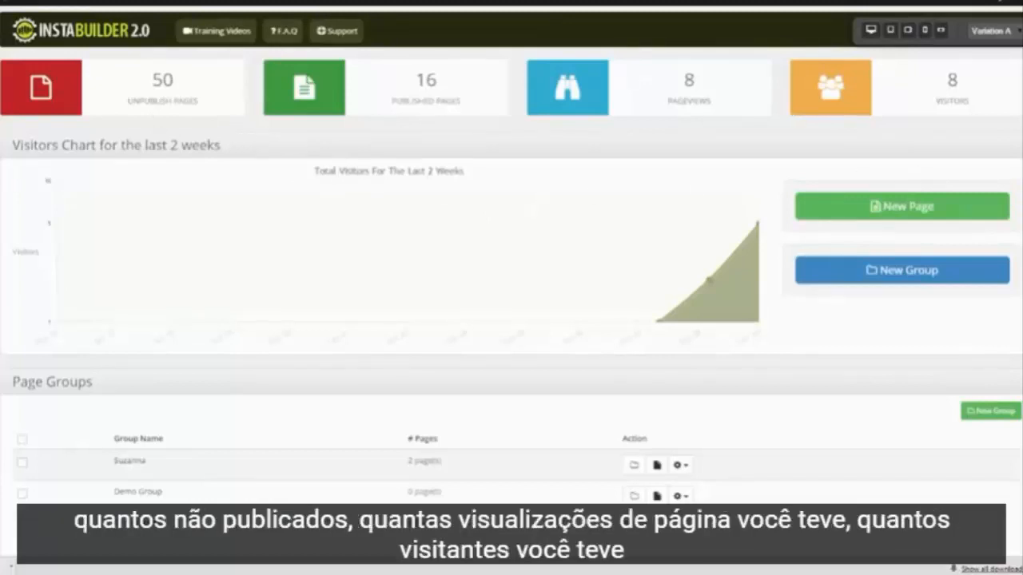
Review the dashboard's visitor chart, page groups and list of ungrouped pages
scroll(512, 288, down, 1)
scroll(512, 288, up, 1)
scroll(512, 288, down, 1)
scroll(511, 288, down, 2)
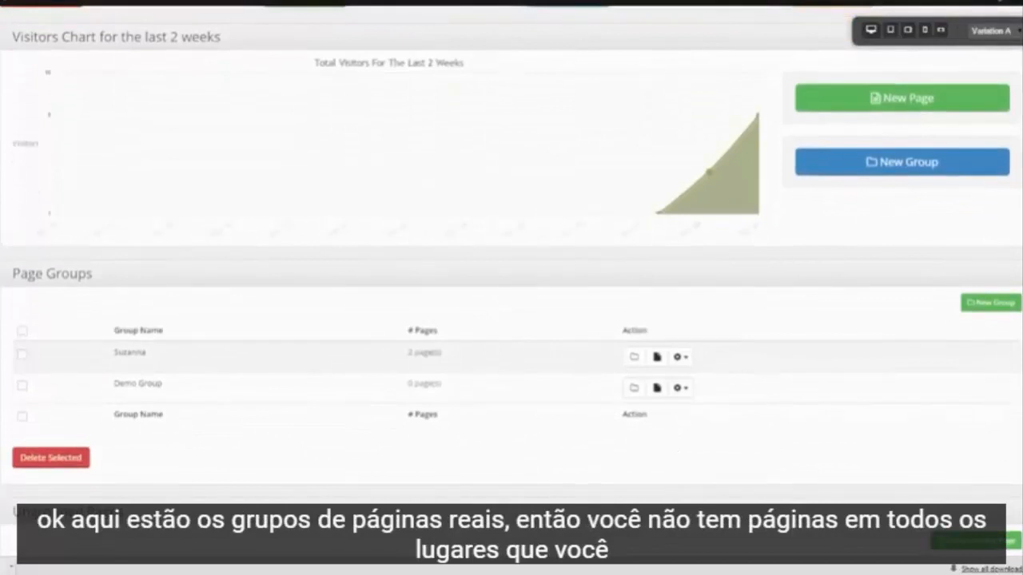
scroll(845, 196, down, 2)
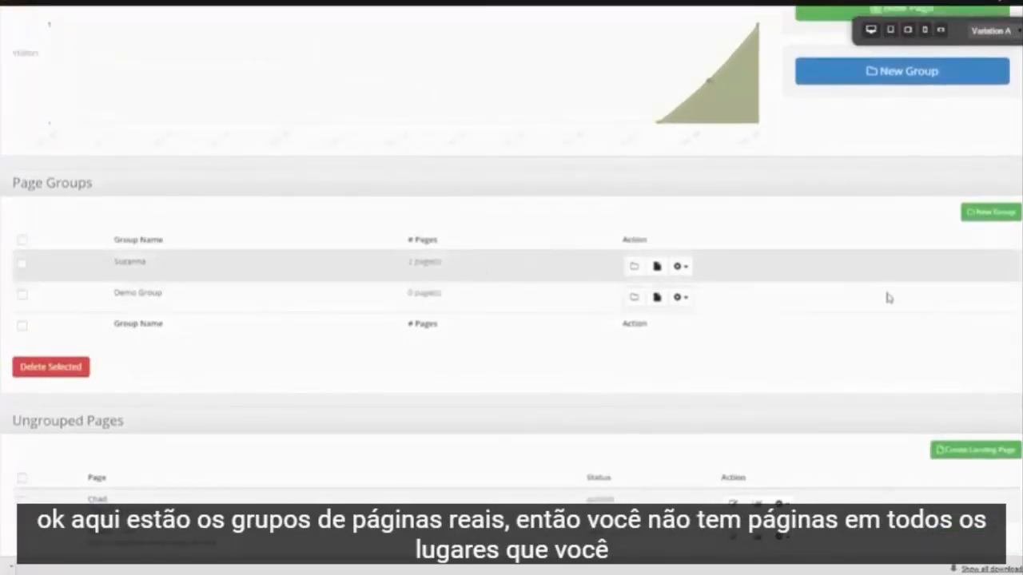
scroll(888, 297, down, 1)
scroll(511, 303, down, 5)
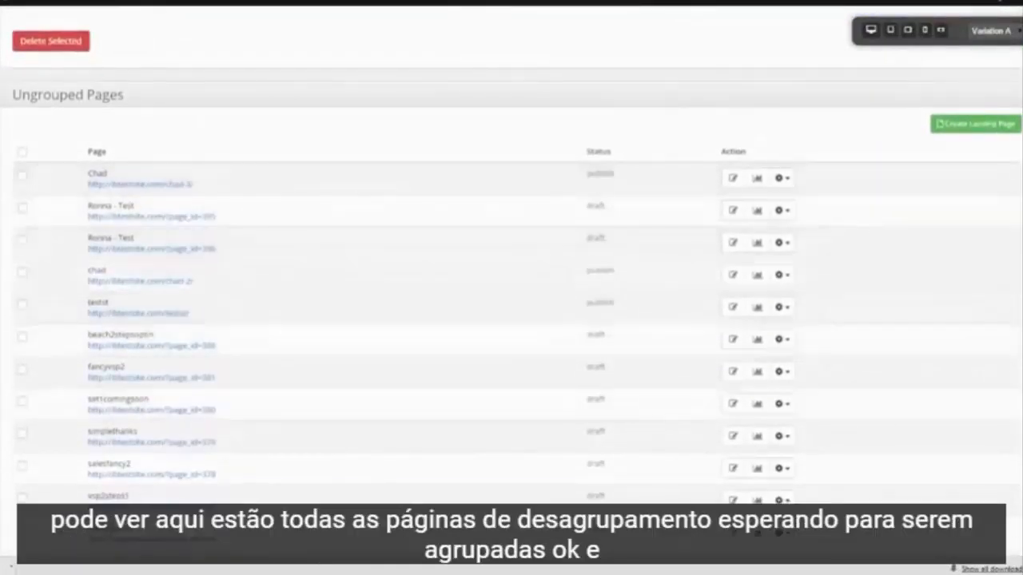
scroll(150, 420, up, 1)
scroll(783, 231, down, 1)
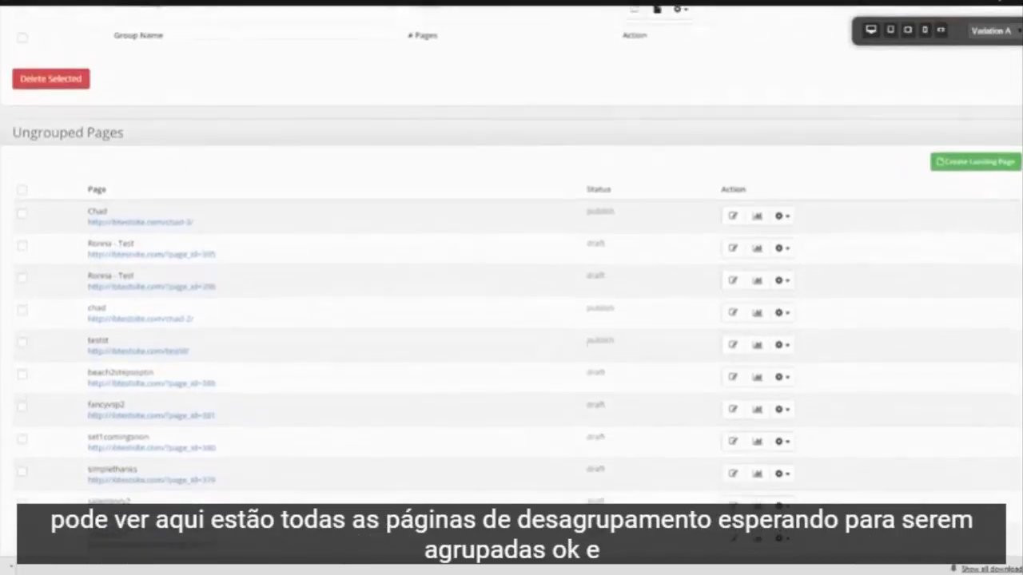
Check the available actions for the first ungrouped page and examine its visitor statistics
click(788, 223)
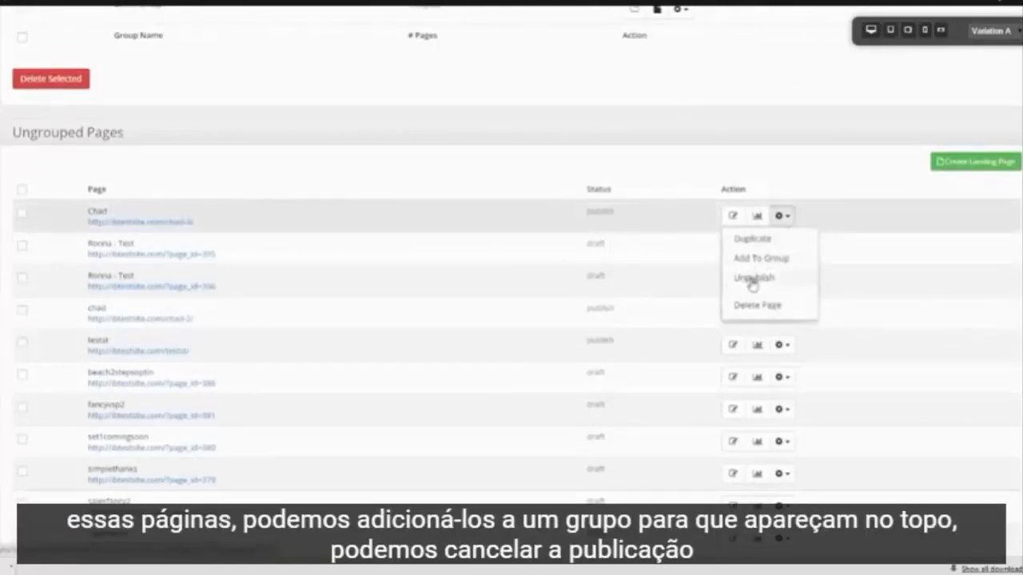
click(757, 216)
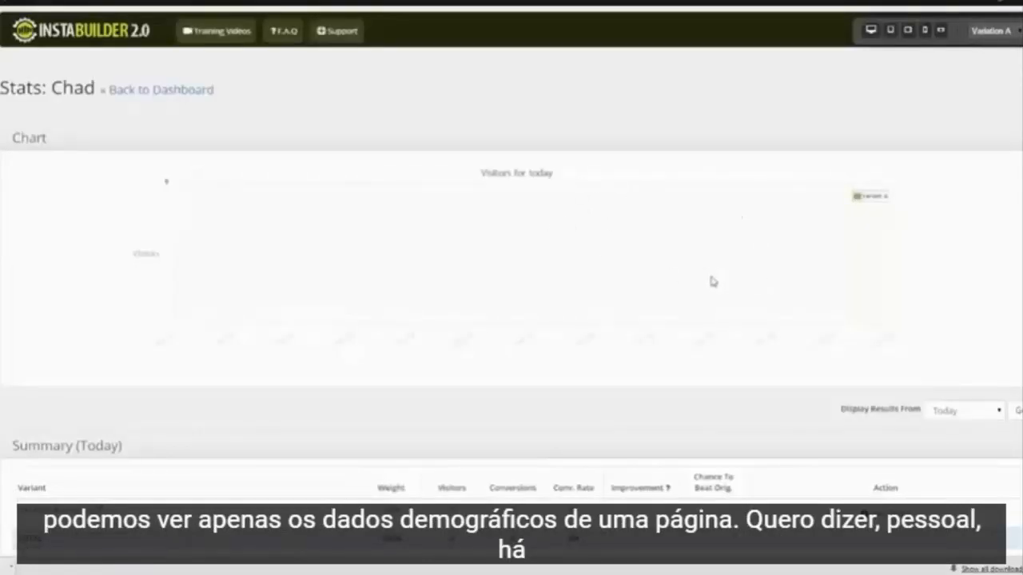
scroll(511, 288, down, 1)
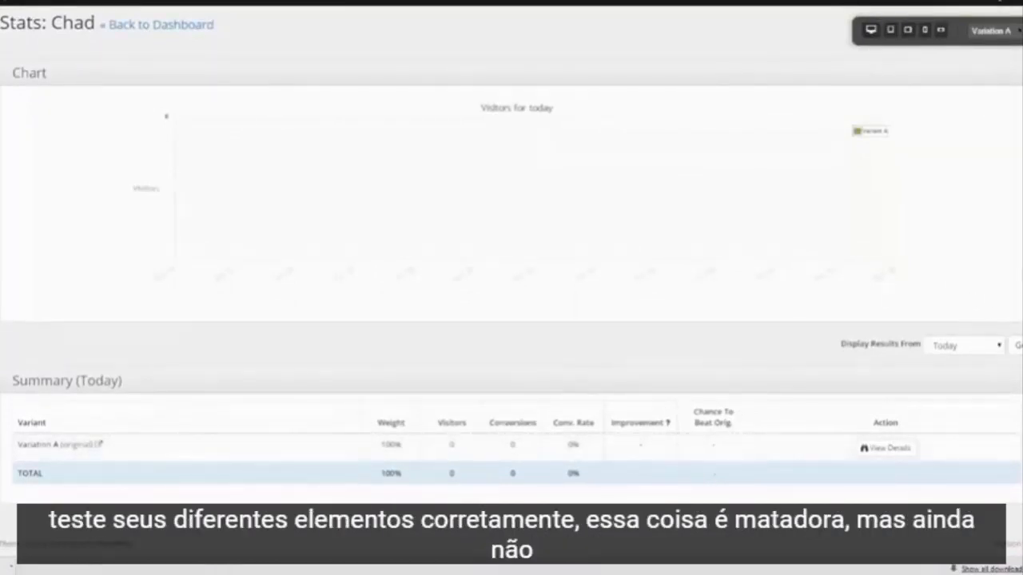
scroll(512, 287, up, 1)
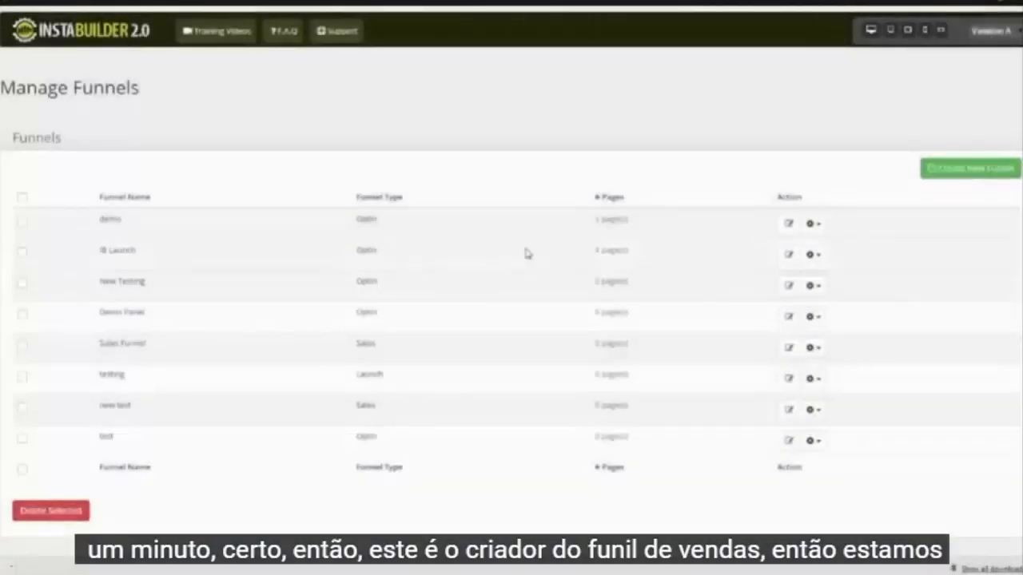
Start a new funnel, enter its name, and use the Optin Funnel type
click(976, 169)
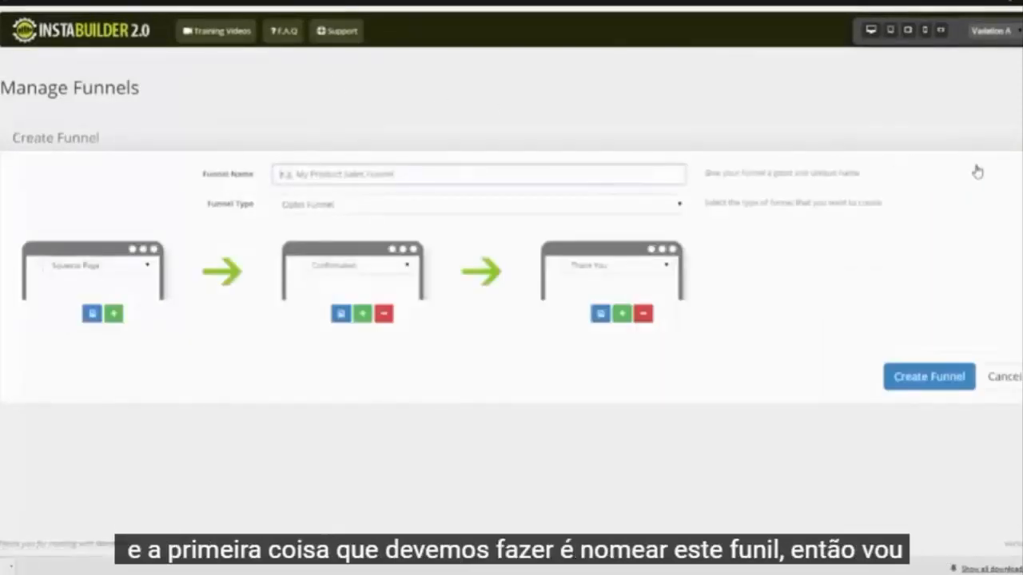
click(370, 178)
text(Opti)
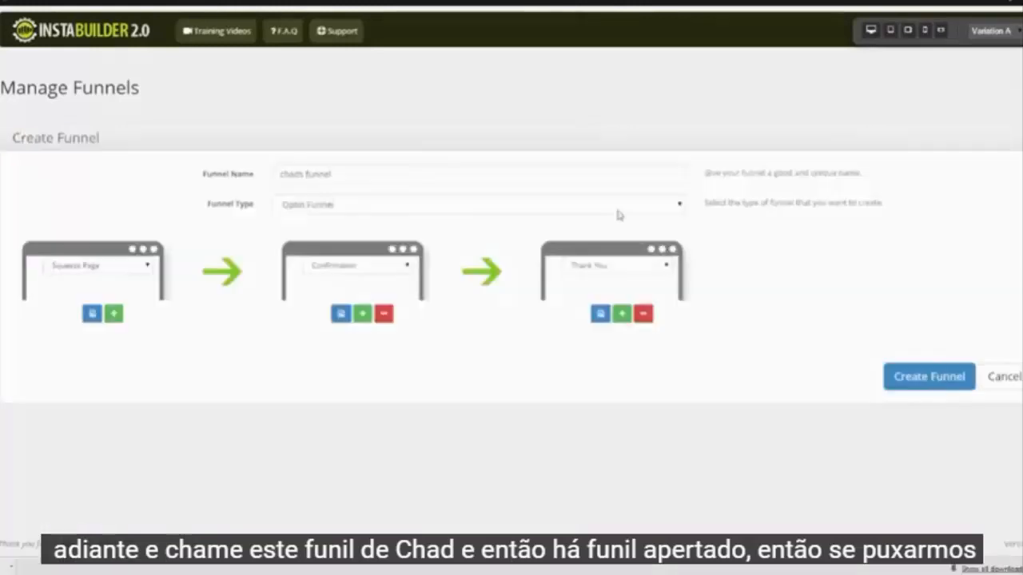
click(681, 205)
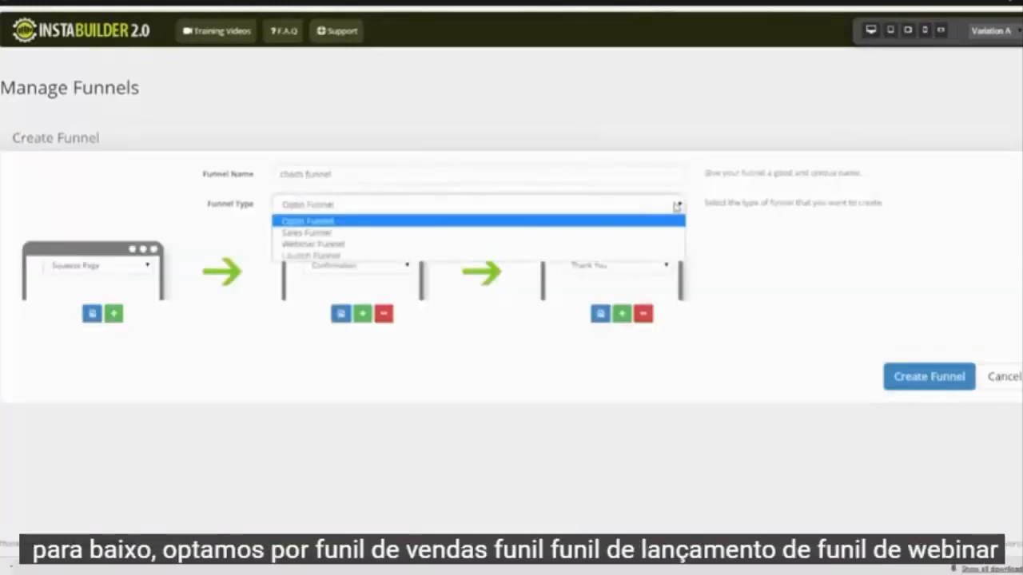
click(381, 246)
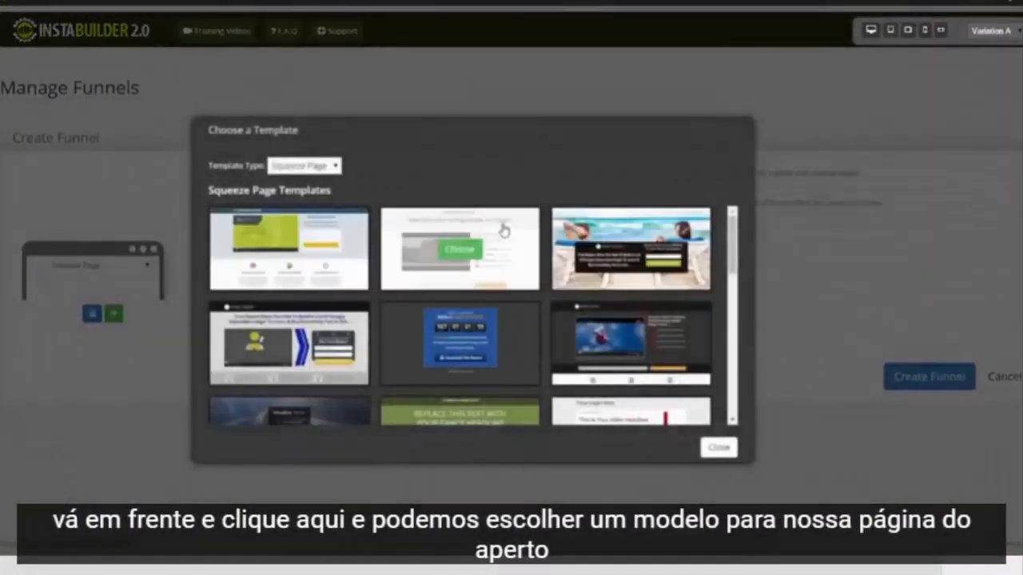
View the templates offered for the funnel's squeeze page and confirmation page
click(718, 448)
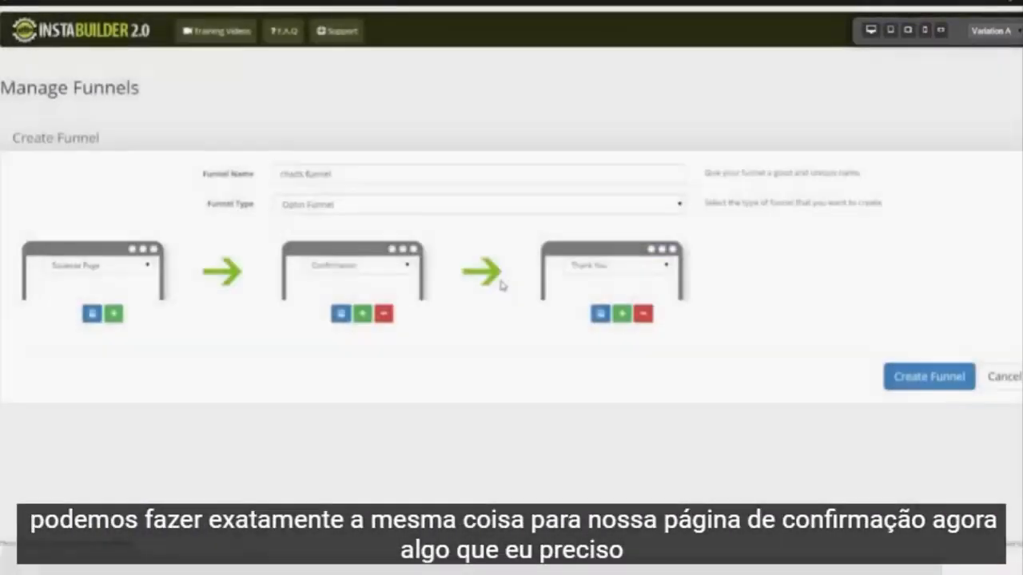
click(342, 316)
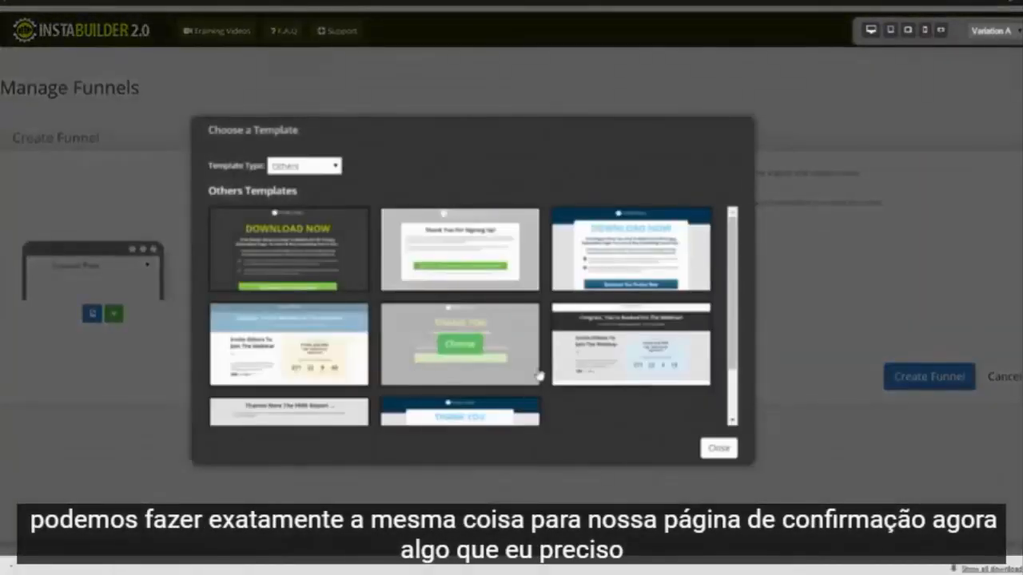
click(719, 448)
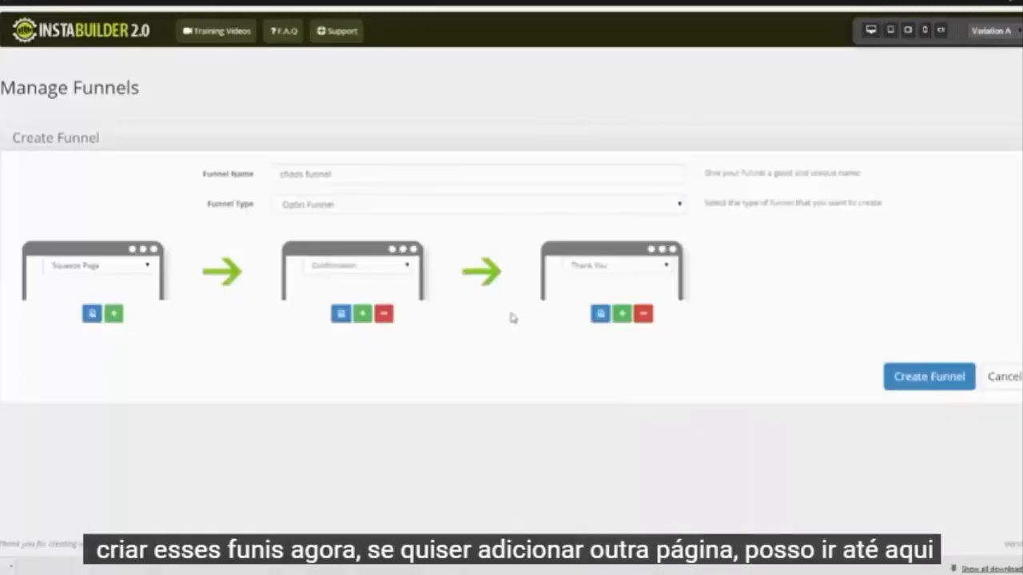
Add a fourth page after the funnel's Thank You page and set its type to Sales Page
click(623, 315)
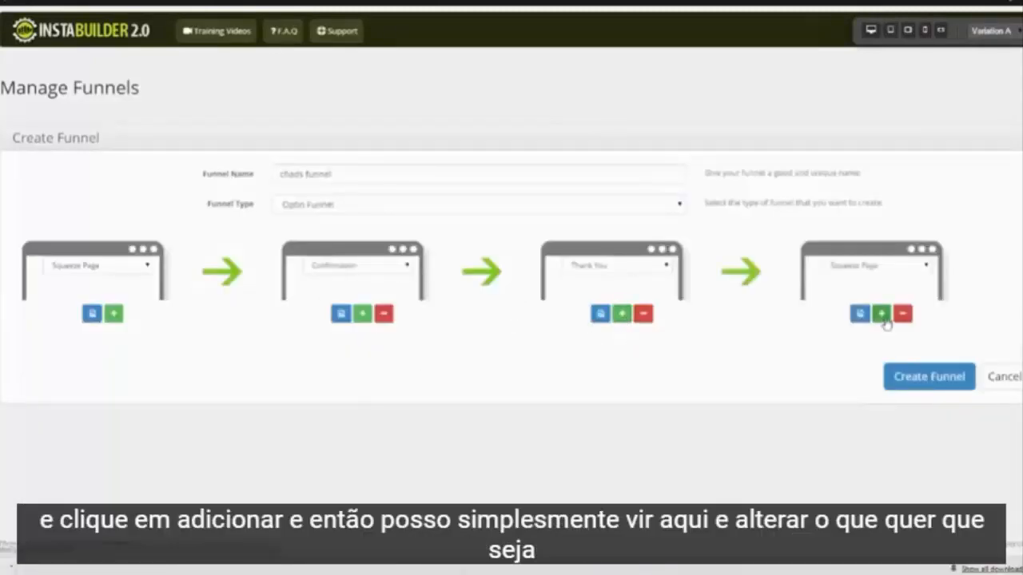
click(925, 266)
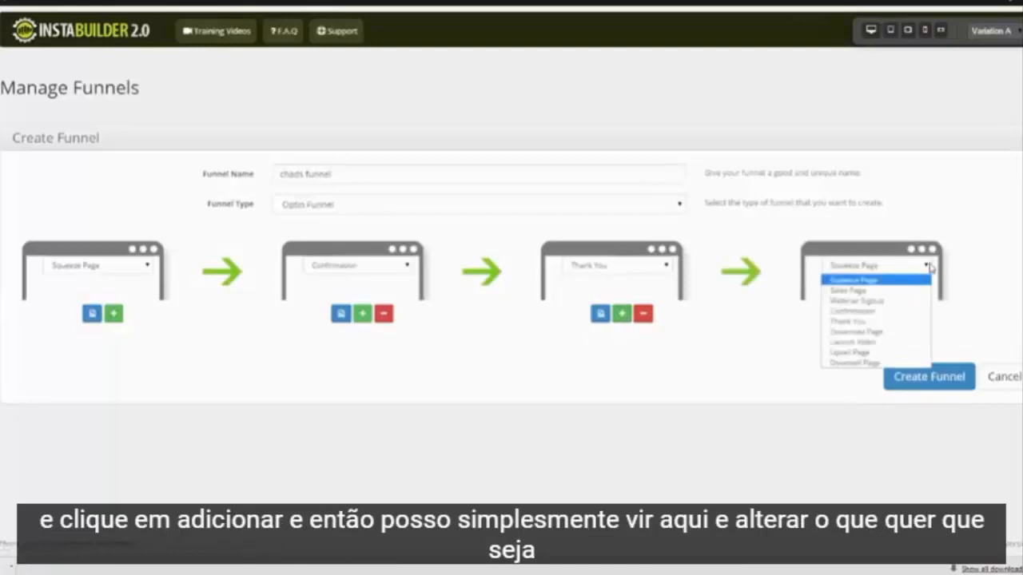
click(885, 291)
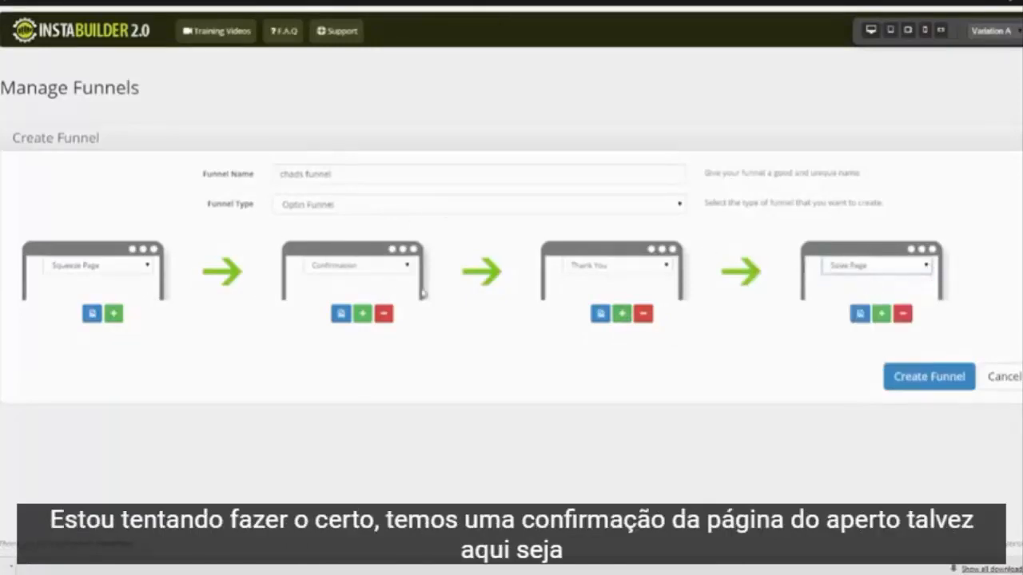
Change the funnel's third page to Upsell Page and the fourth page to Launch Video
click(664, 271)
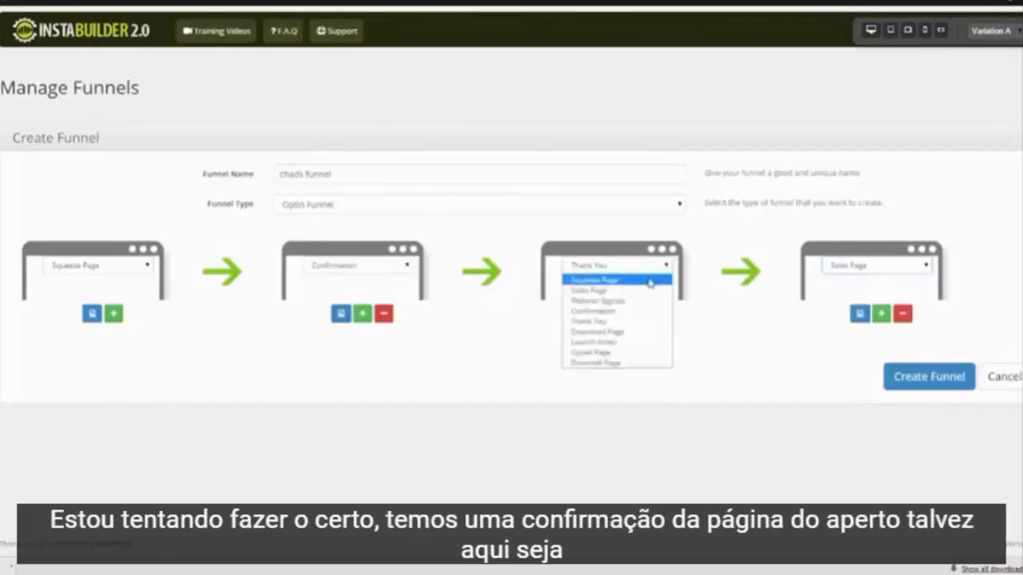
click(626, 353)
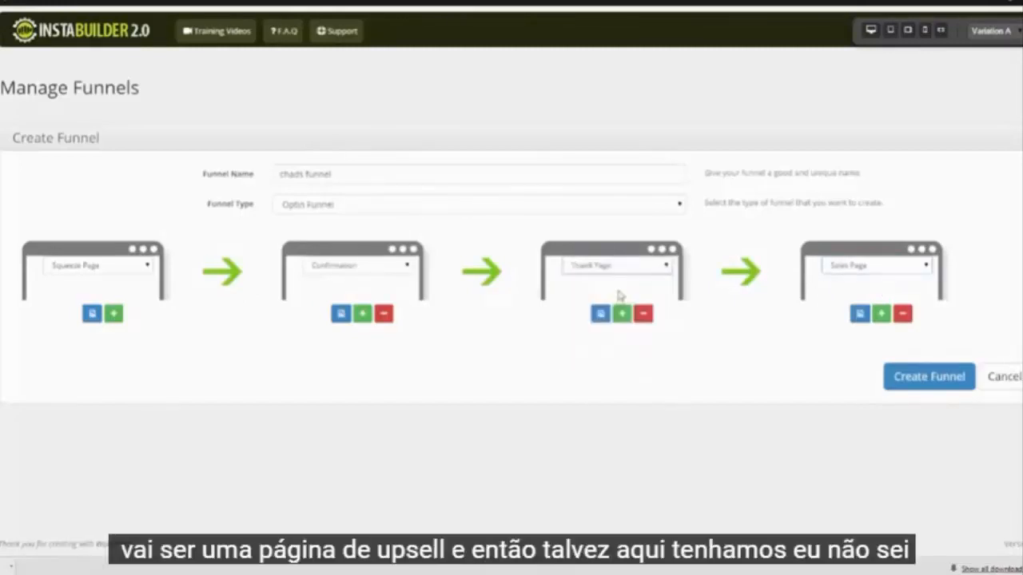
click(927, 266)
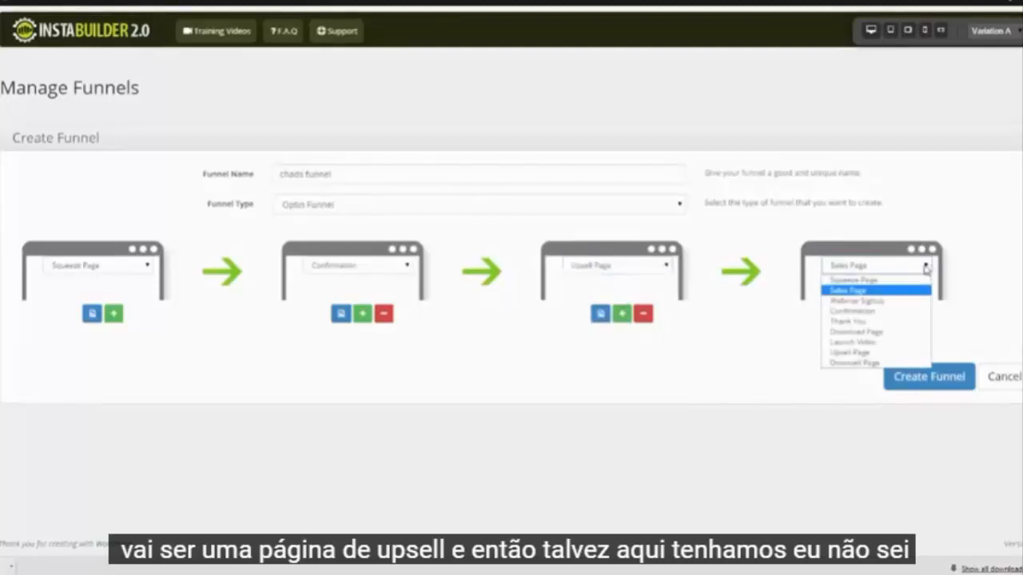
click(888, 344)
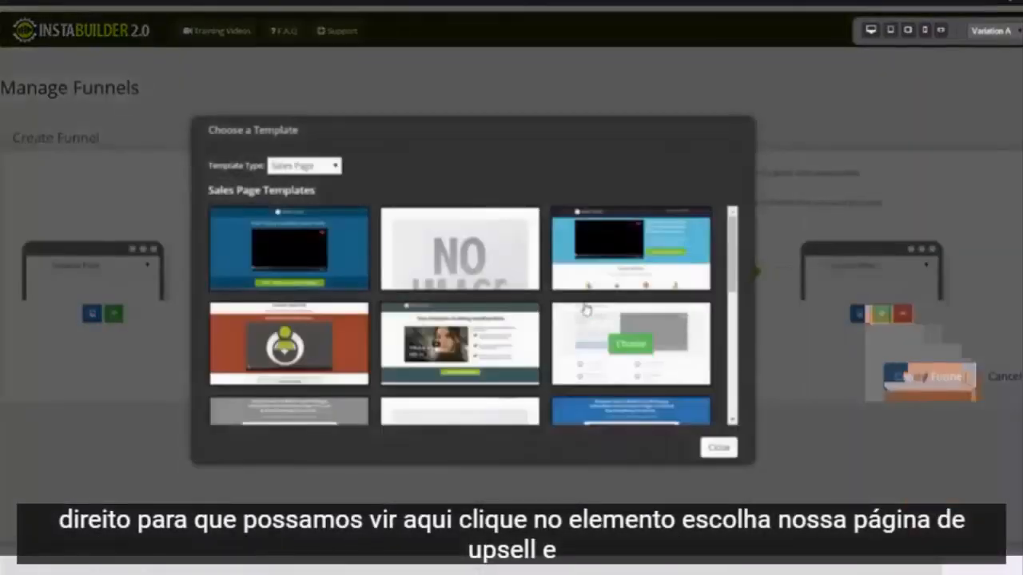
Browse the sales page templates without choosing one, and create the four-page funnel
scroll(720, 241, down, 5)
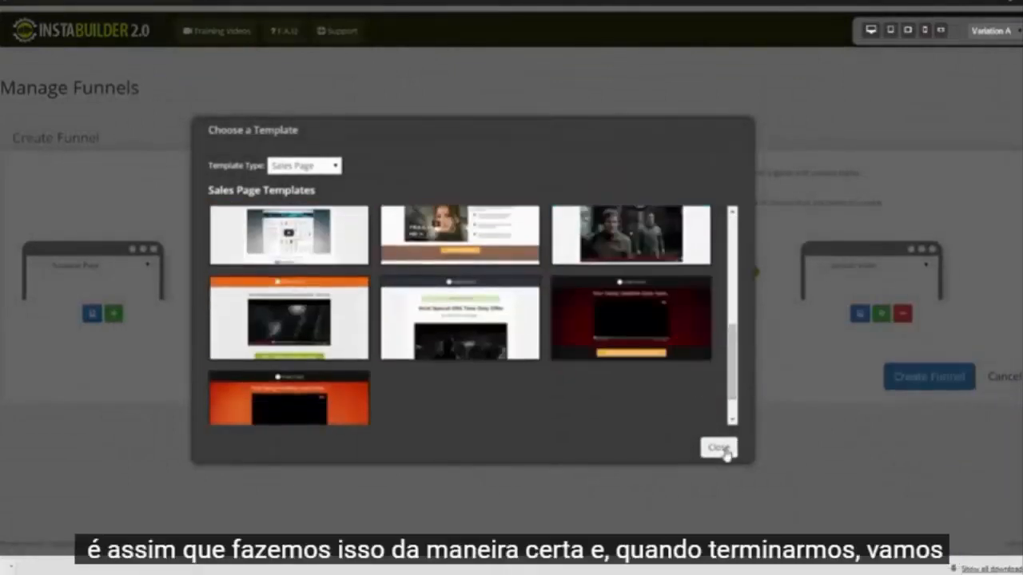
click(720, 448)
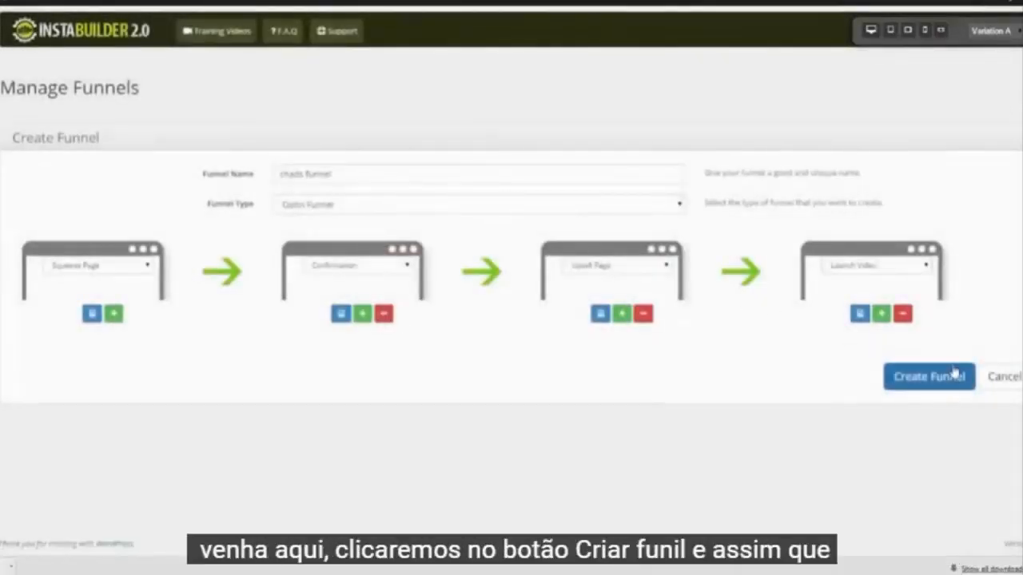
click(940, 378)
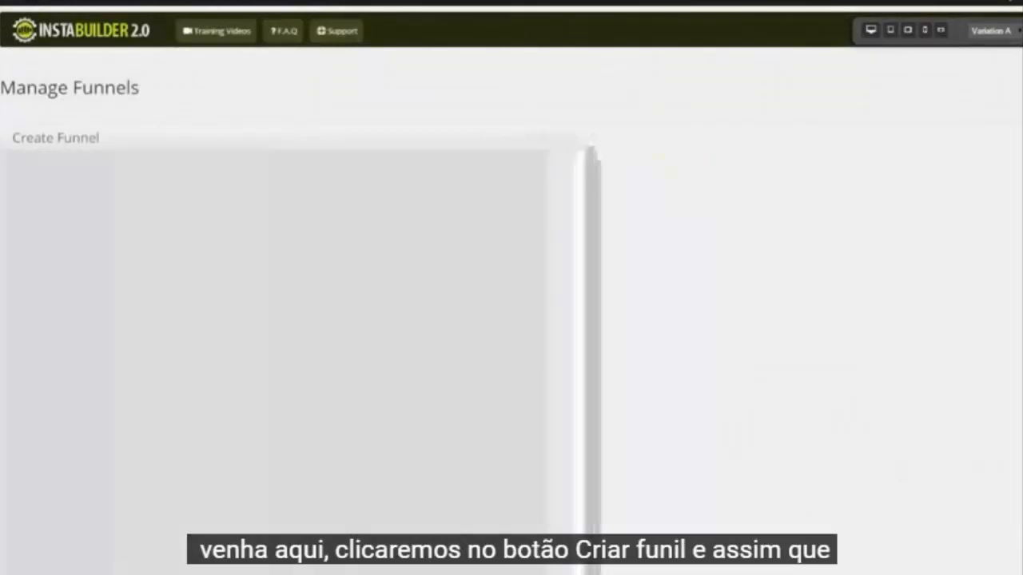